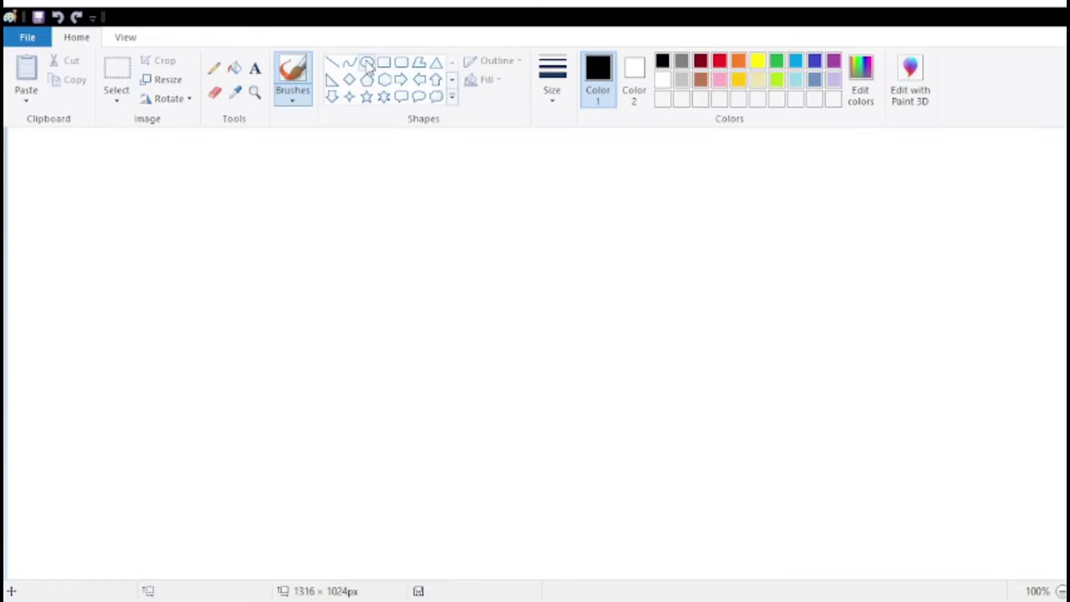
Step: Draw a wide black oval about 329 × 107 px in the middle of the canvas
{"action": "left_click_drag", "start_coordinate": [440, 292], "coordinate": [497, 350]}
{"action": "key", "text": "ctrl+z"}
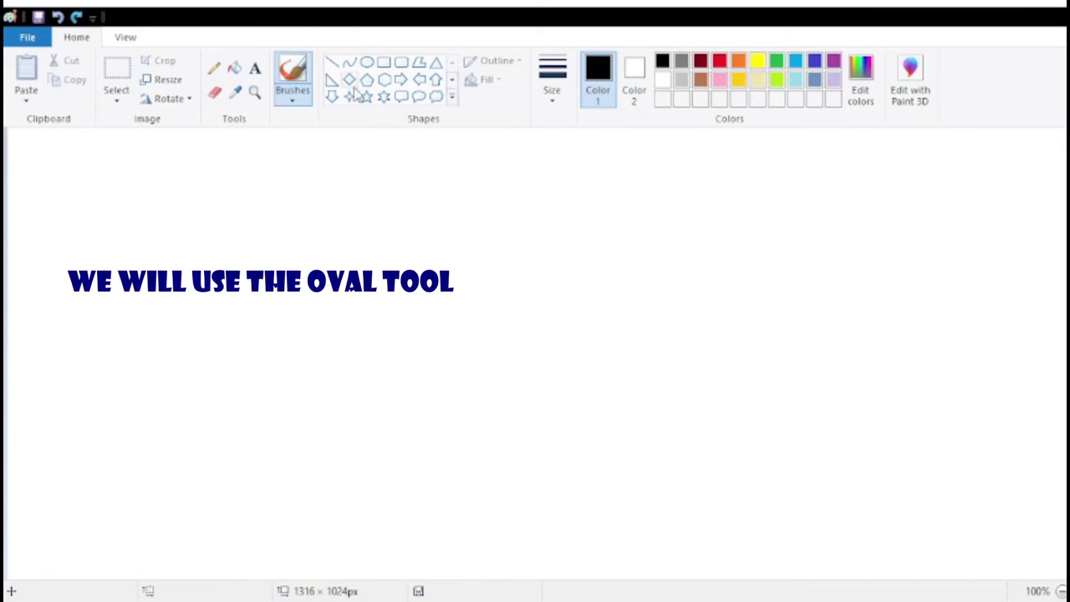
{"action": "left_click", "coordinate": [366, 63]}
{"action": "left_click_drag", "start_coordinate": [480, 317], "coordinate": [763, 399]}
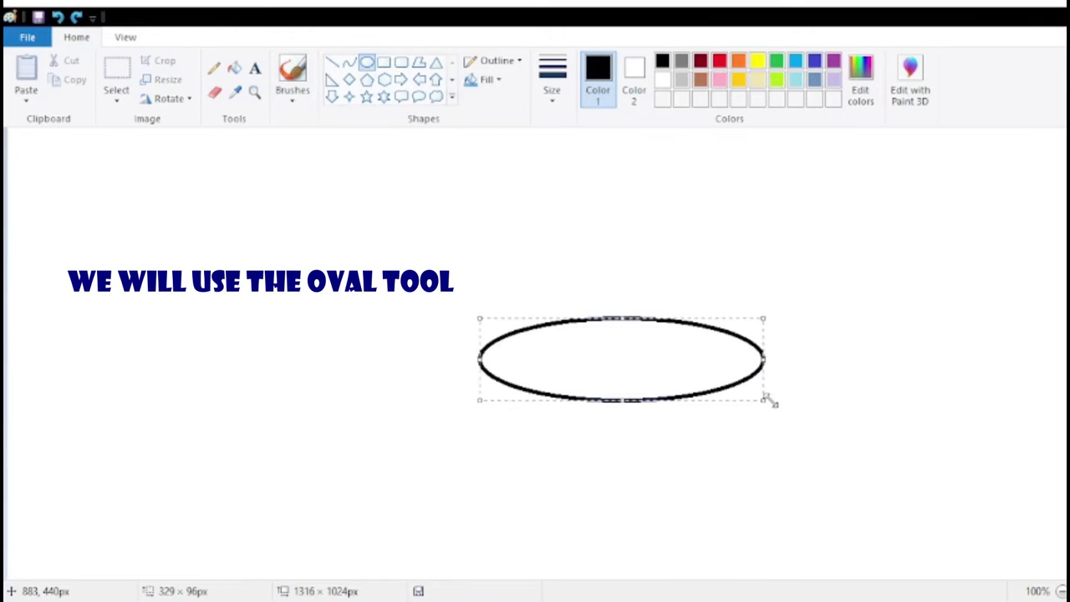
{"action": "left_click_drag", "start_coordinate": [621, 318], "coordinate": [621, 302]}
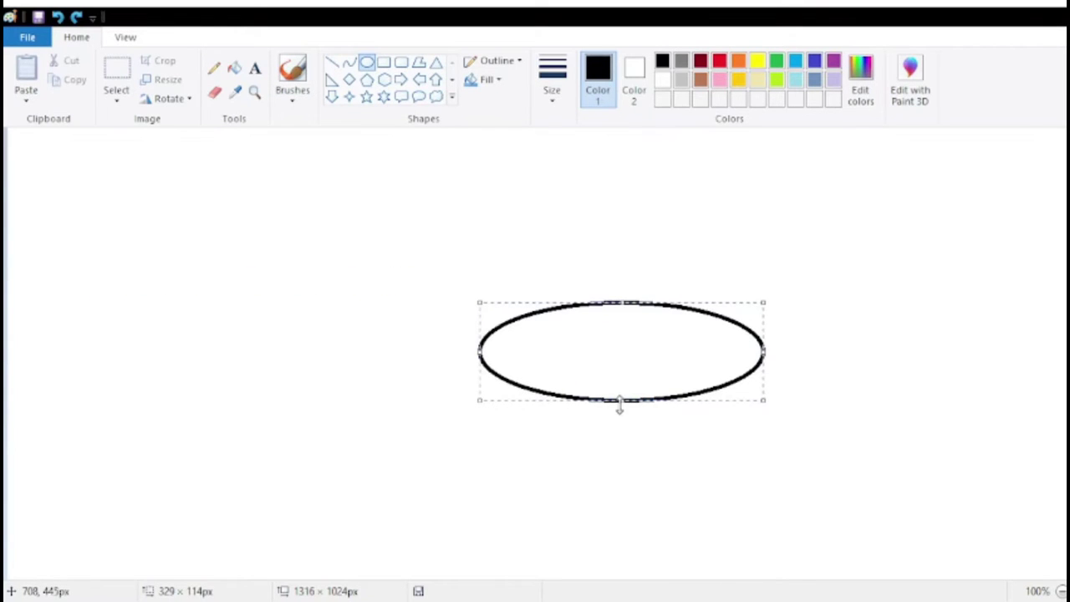
{"action": "left_click_drag", "start_coordinate": [619, 401], "coordinate": [620, 394]}
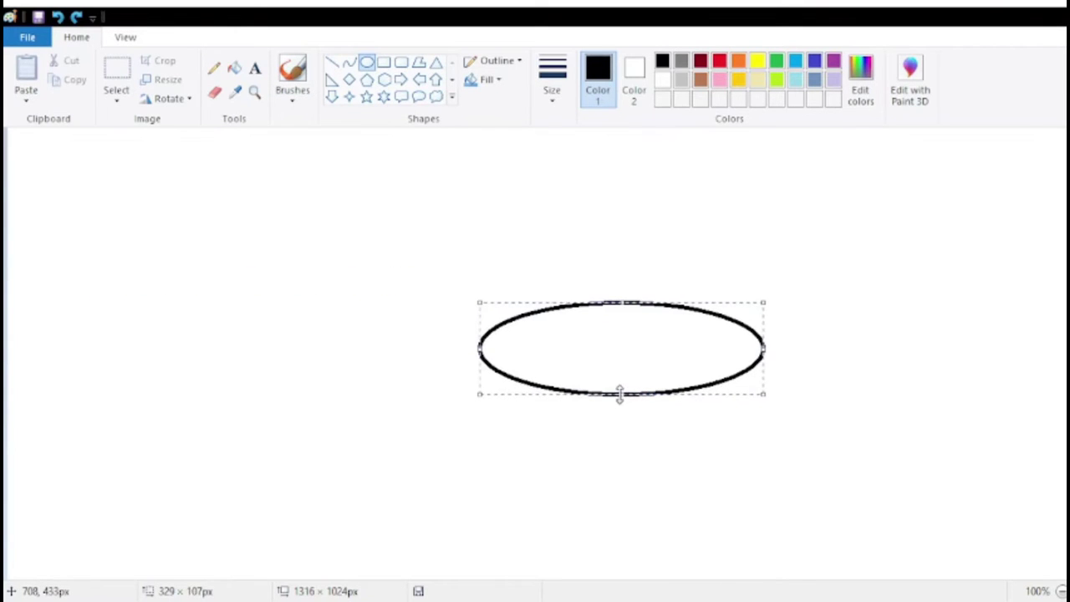
Step: Set the oval's outline to the thinnest width and enlarge the oval to about 416 × 127 px
{"action": "left_click", "coordinate": [554, 92]}
{"action": "left_click", "coordinate": [569, 126]}
{"action": "left_click_drag", "start_coordinate": [602, 343], "coordinate": [551, 325]}
{"action": "left_click_drag", "start_coordinate": [709, 333], "coordinate": [786, 335]}
{"action": "left_click_drag", "start_coordinate": [606, 377], "coordinate": [604, 395]}
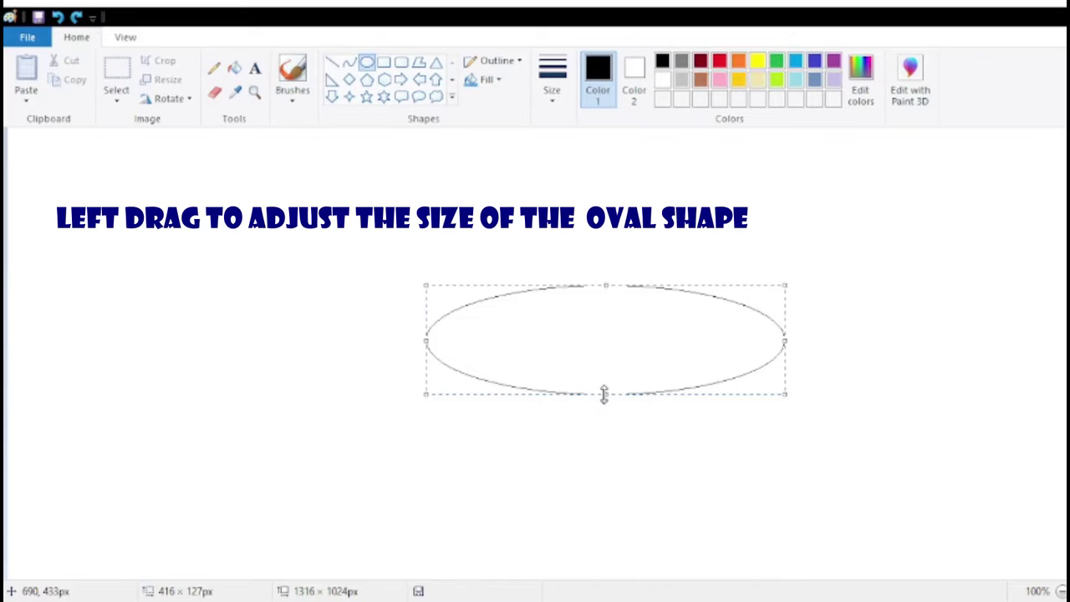
{"action": "left_click", "coordinate": [867, 409]}
Step: Draw the bowl's left side as a curve from the oval's left end downward, bulging outward, with the Curve tool
{"action": "key", "text": "ctrl+Page_Down"}
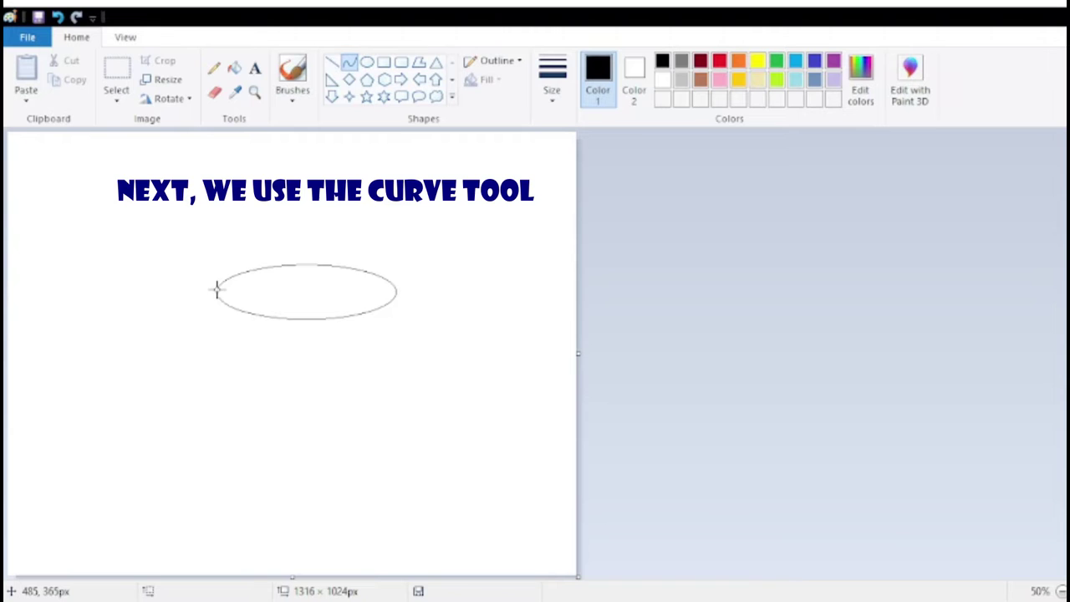
{"action": "left_click_drag", "start_coordinate": [216, 290], "coordinate": [265, 450]}
{"action": "left_click_drag", "start_coordinate": [249, 401], "coordinate": [239, 420]}
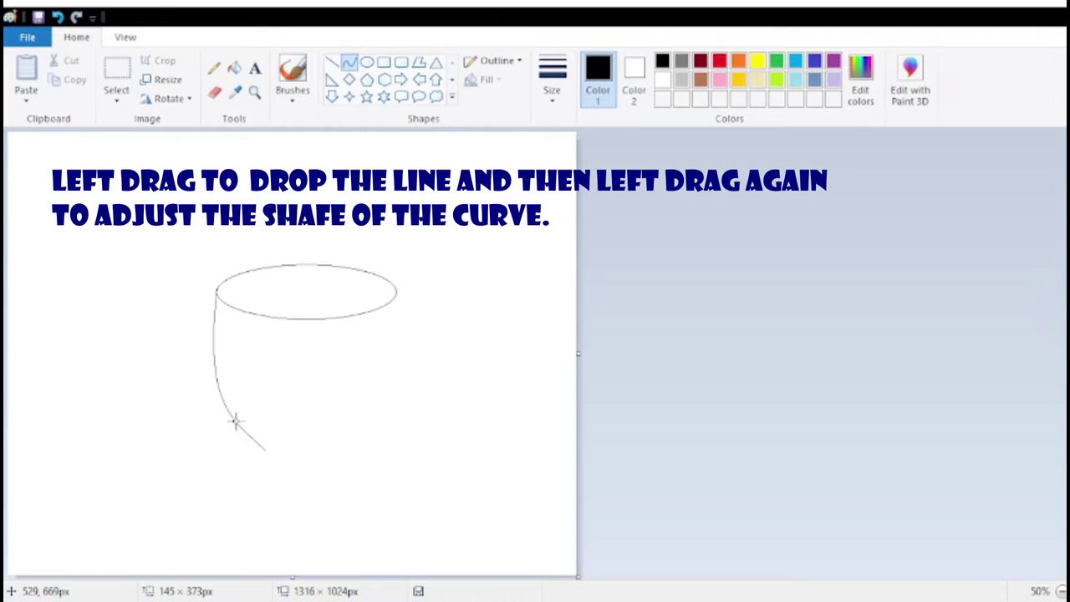
{"action": "left_click_drag", "start_coordinate": [235, 421], "coordinate": [236, 421]}
{"action": "left_click", "coordinate": [130, 333]}
Step: Copy a region of about 217 × 651 px around the bowl's left curve, paste it and flip the copy horizontally
{"action": "left_click", "coordinate": [117, 75]}
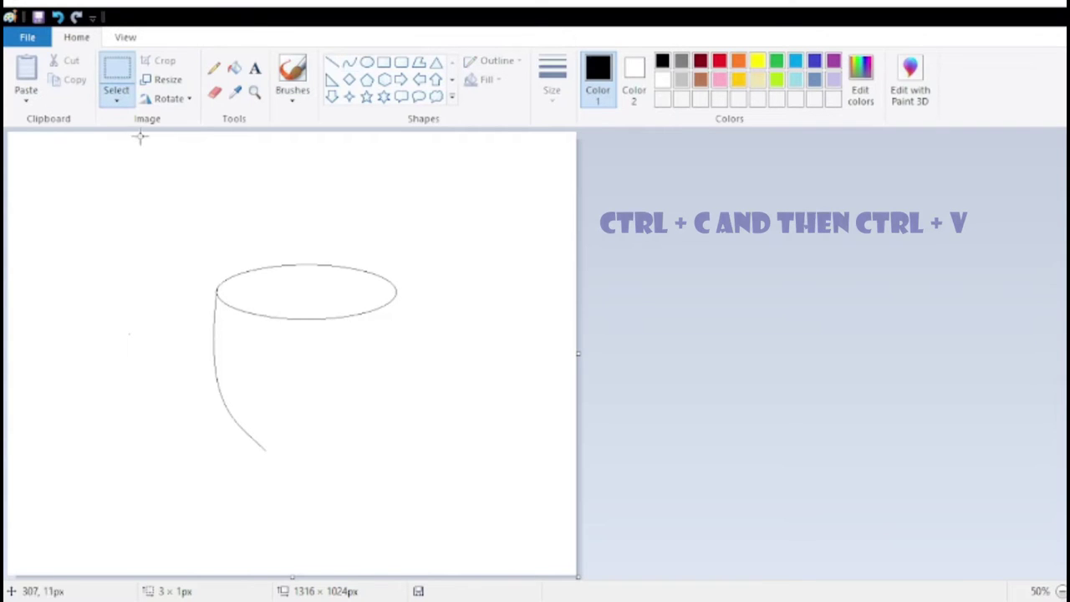
{"action": "left_click_drag", "start_coordinate": [151, 204], "coordinate": [323, 489]}
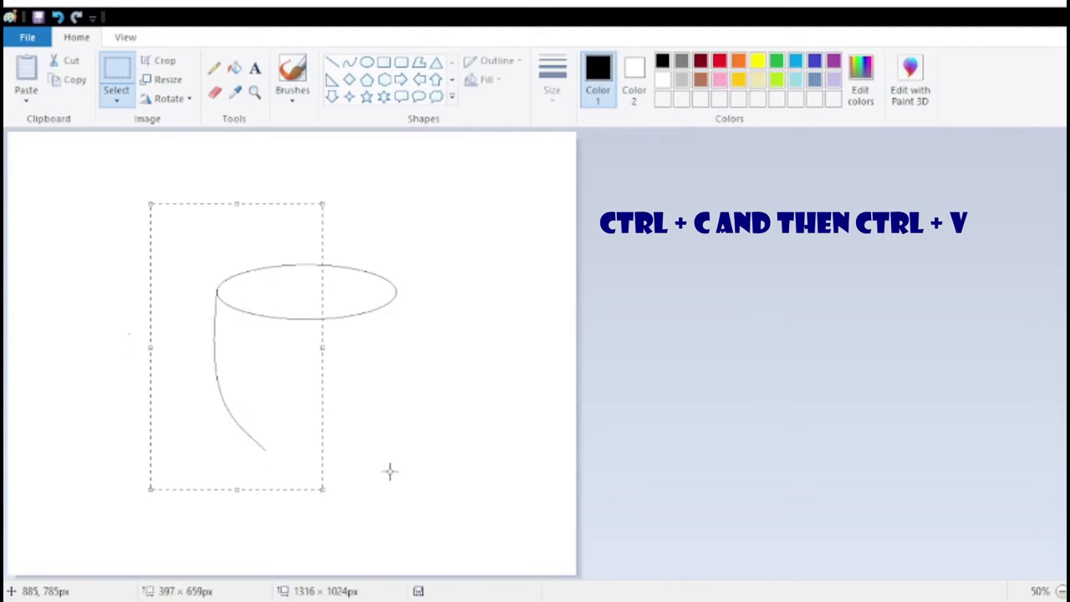
{"action": "left_click_drag", "start_coordinate": [326, 350], "coordinate": [311, 349]}
{"action": "left_click", "coordinate": [340, 361]}
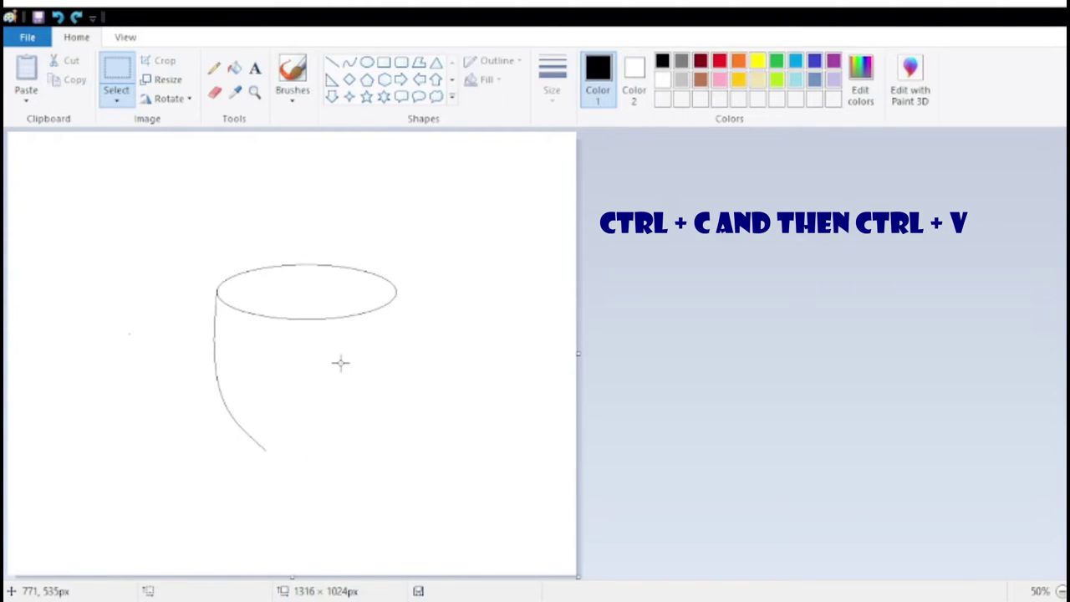
{"action": "left_click_drag", "start_coordinate": [176, 205], "coordinate": [271, 488]}
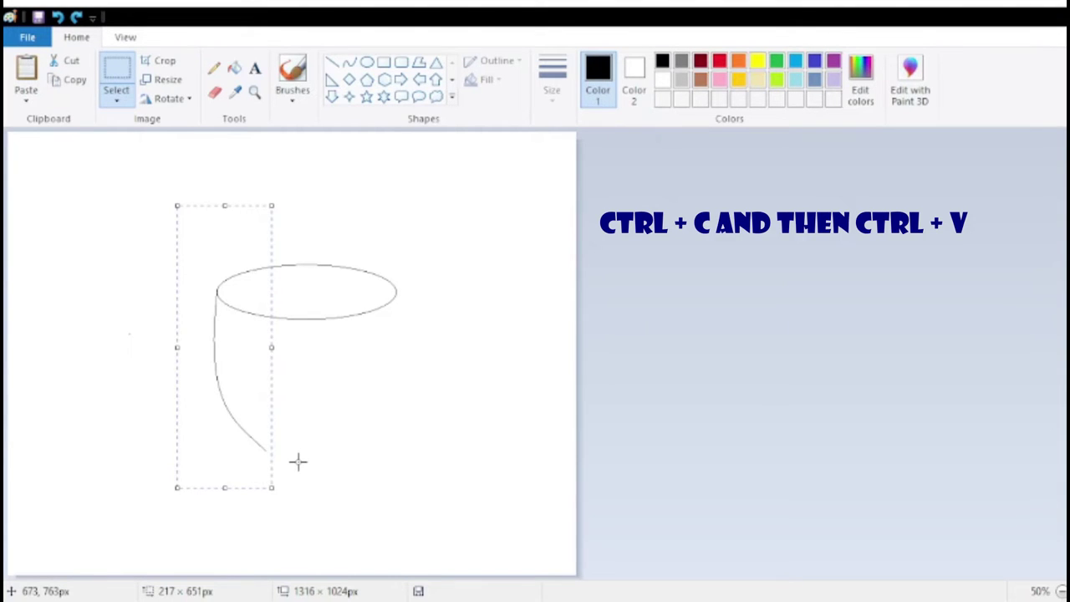
{"action": "left_click", "coordinate": [82, 219]}
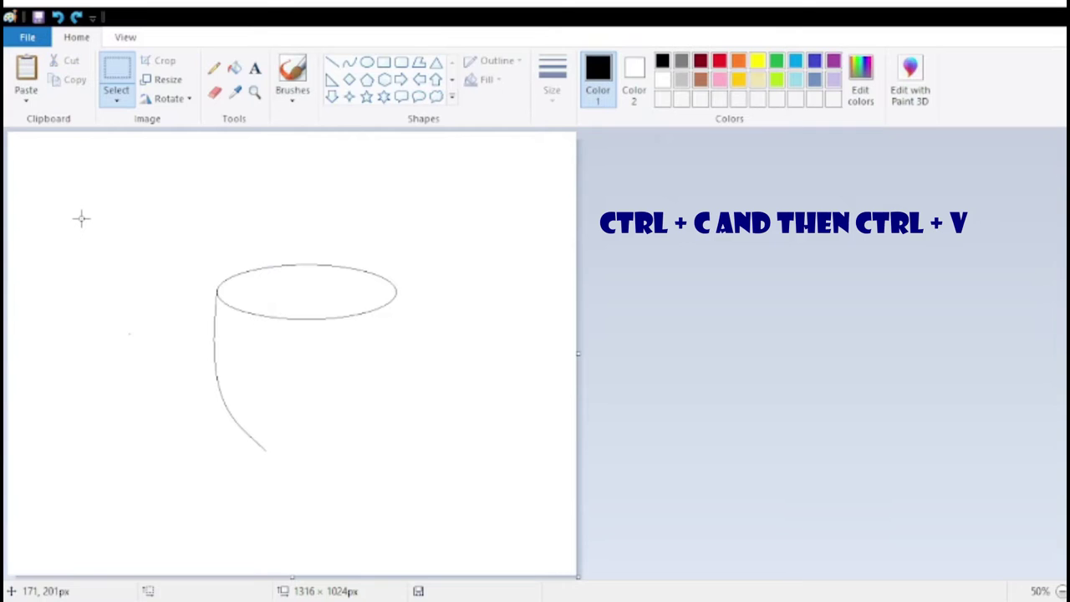
{"action": "key", "text": "ctrl+v"}
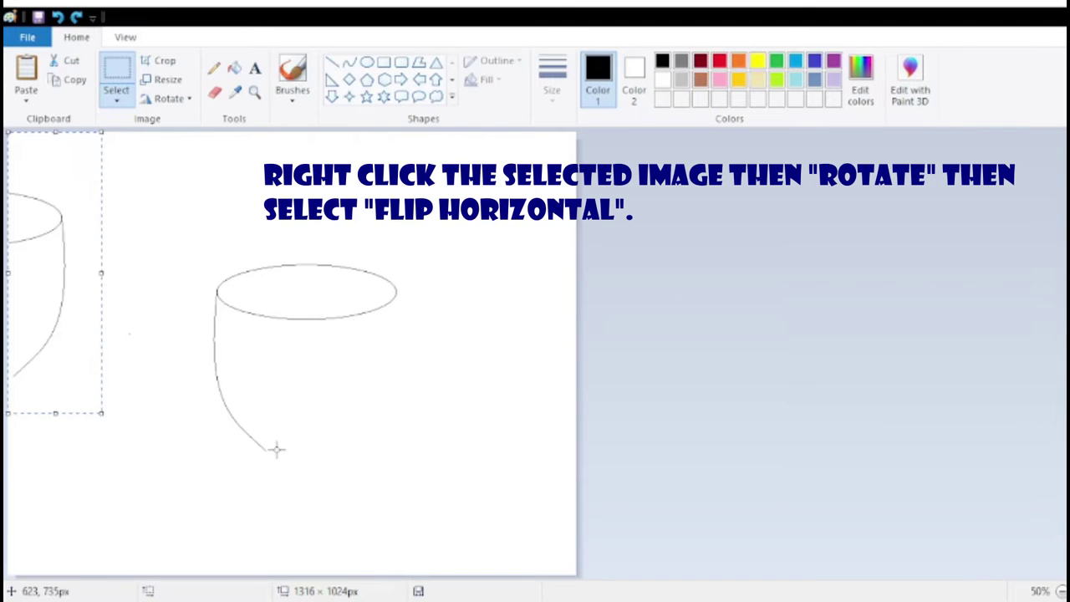
Step: Place the flipped curve to the right of the oval, clear of it, with transparent selection turned on
{"action": "left_click_drag", "start_coordinate": [76, 299], "coordinate": [424, 371]}
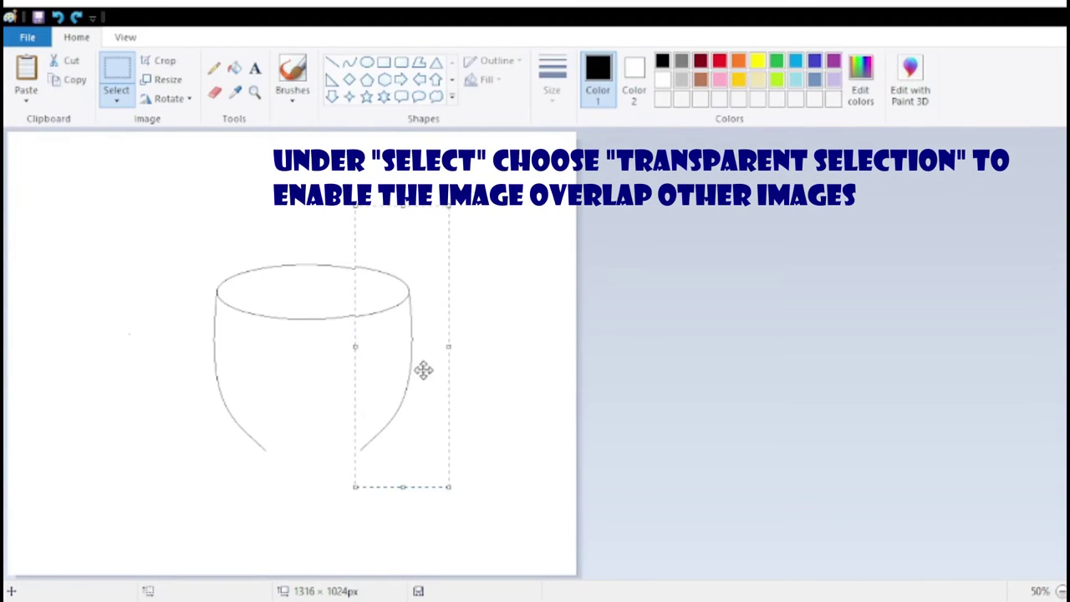
{"action": "left_click", "coordinate": [120, 104]}
{"action": "left_click", "coordinate": [136, 187]}
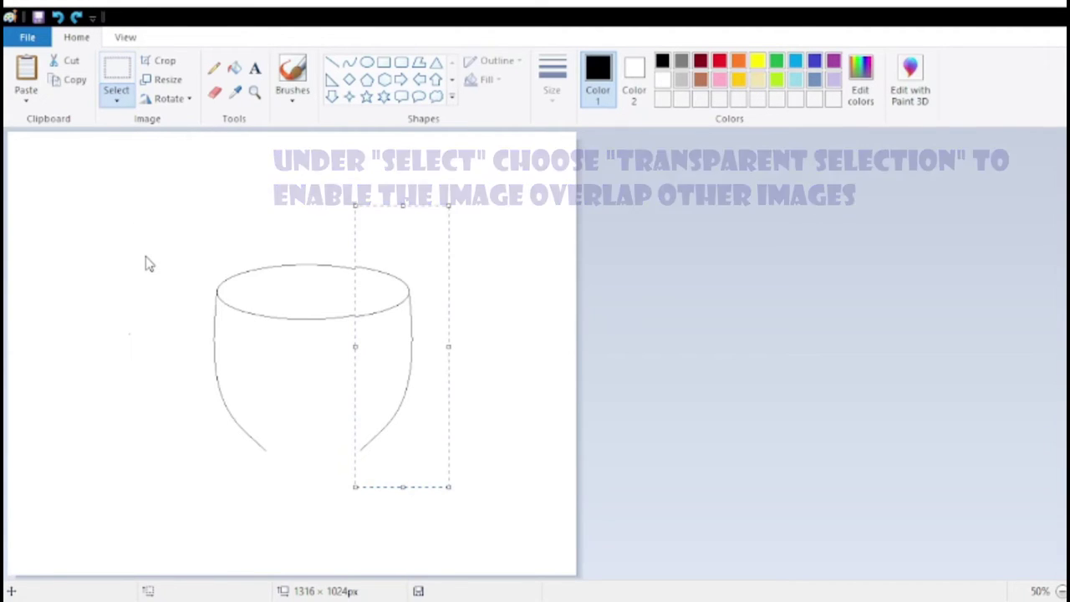
{"action": "left_click_drag", "start_coordinate": [411, 248], "coordinate": [478, 242]}
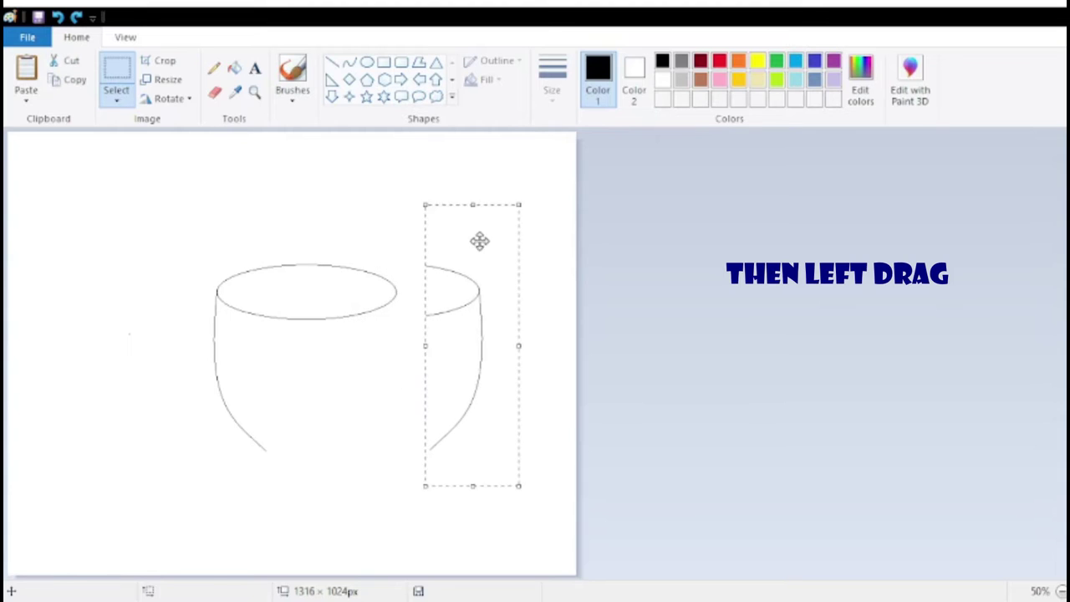
{"action": "left_click", "coordinate": [343, 169]}
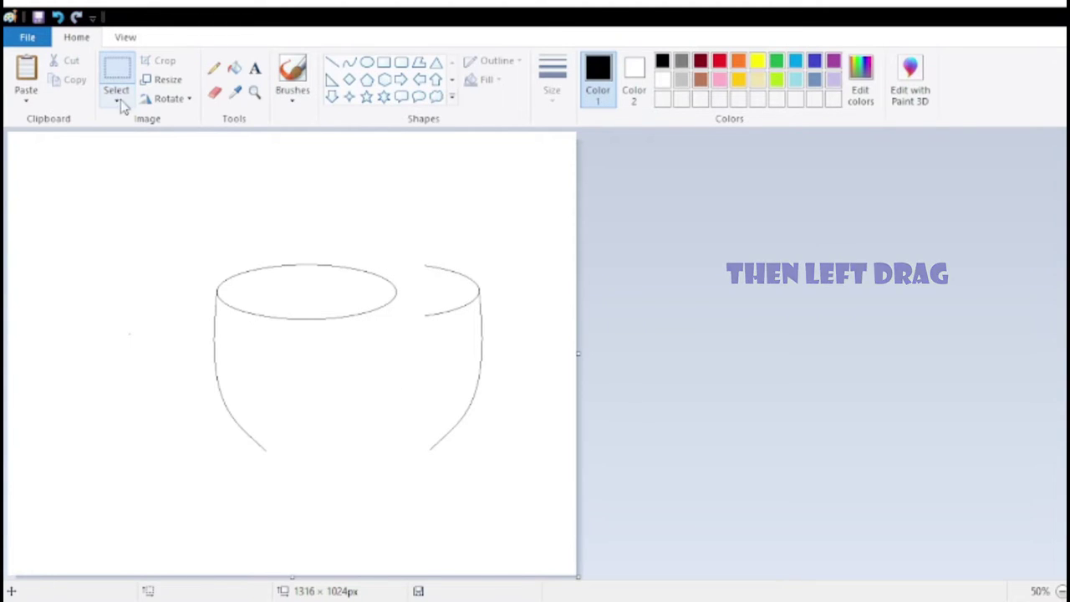
Step: Erase the leftover rim arcs attached to the top of the flipped right-hand curve
{"action": "left_click", "coordinate": [255, 92]}
{"action": "left_click", "coordinate": [421, 329]}
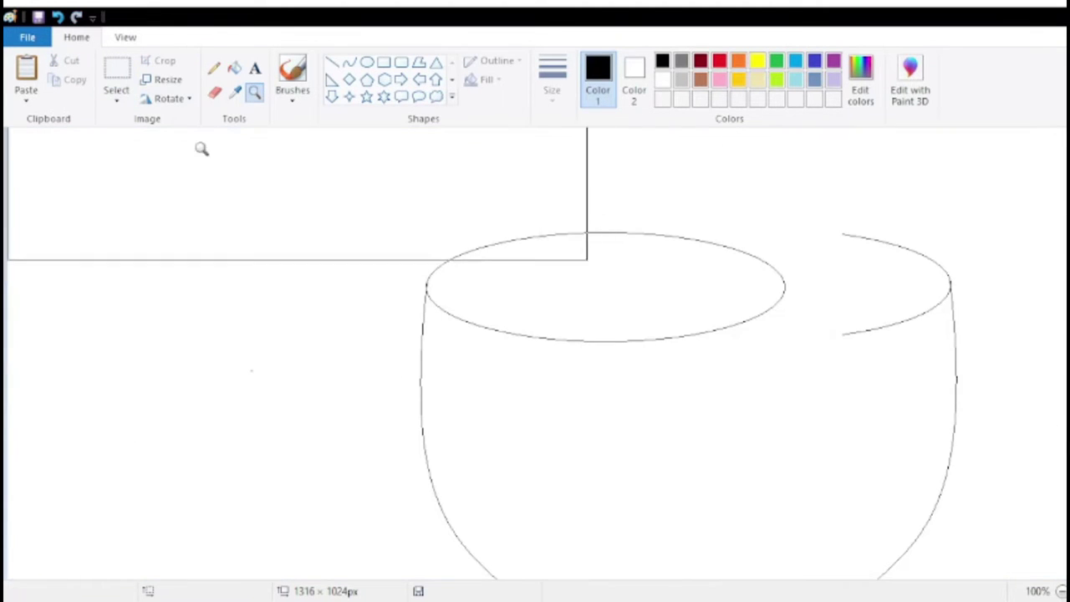
{"action": "left_click", "coordinate": [216, 93]}
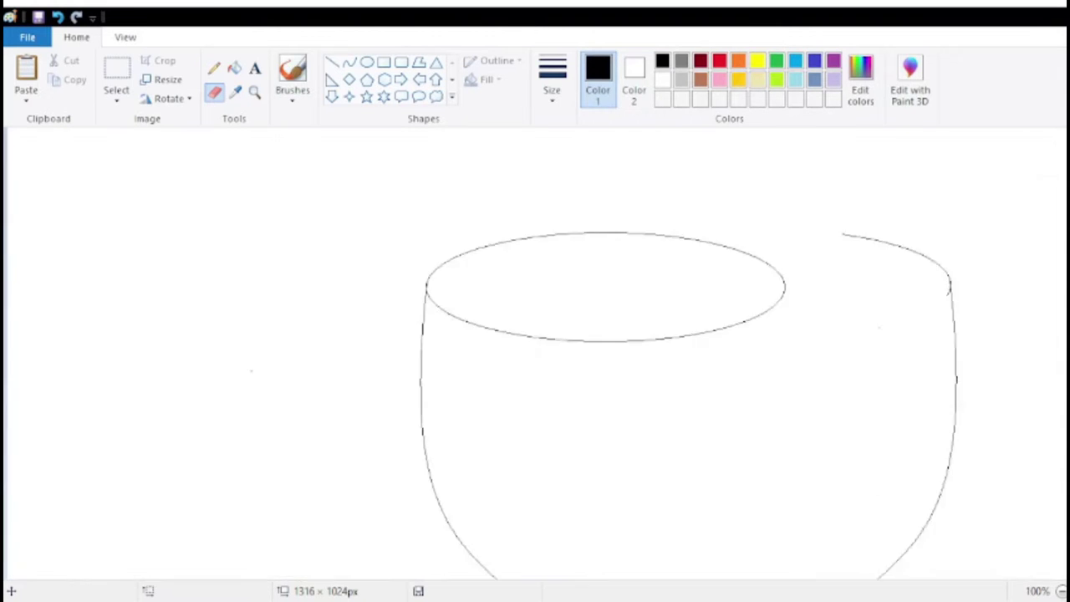
{"action": "scroll", "coordinate": [421, 341], "scroll_direction": "down", "scroll_amount": 1}
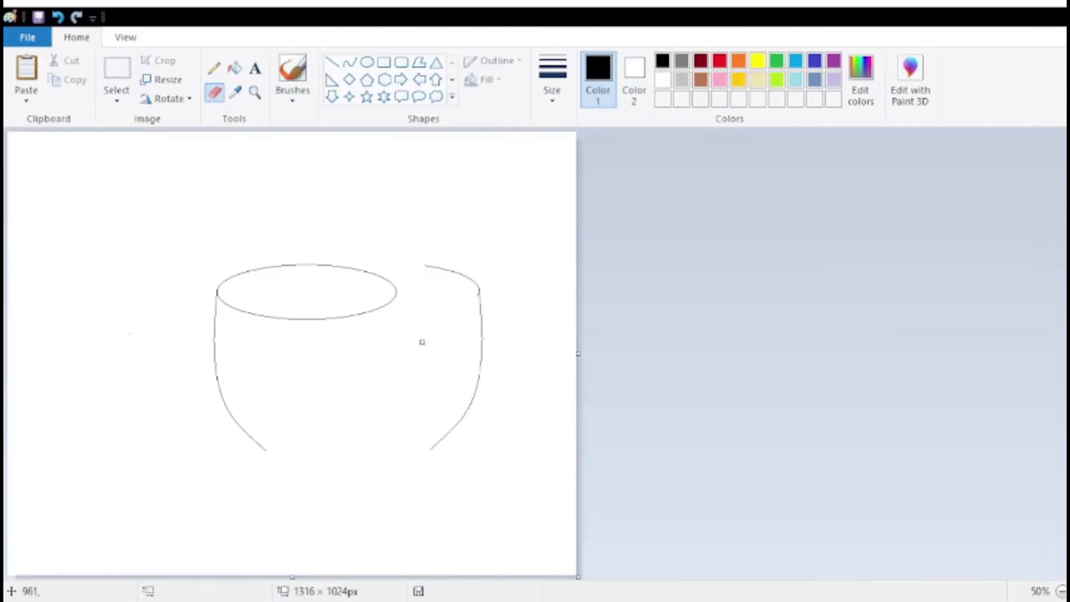
{"action": "left_click", "coordinate": [255, 92]}
{"action": "left_click", "coordinate": [251, 216]}
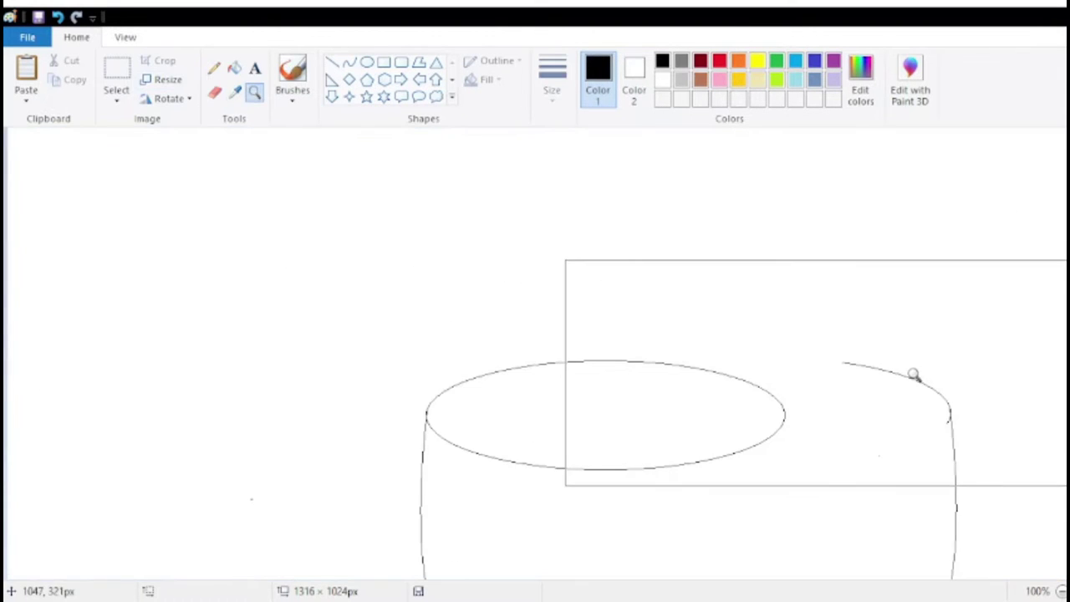
{"action": "left_click", "coordinate": [933, 397]}
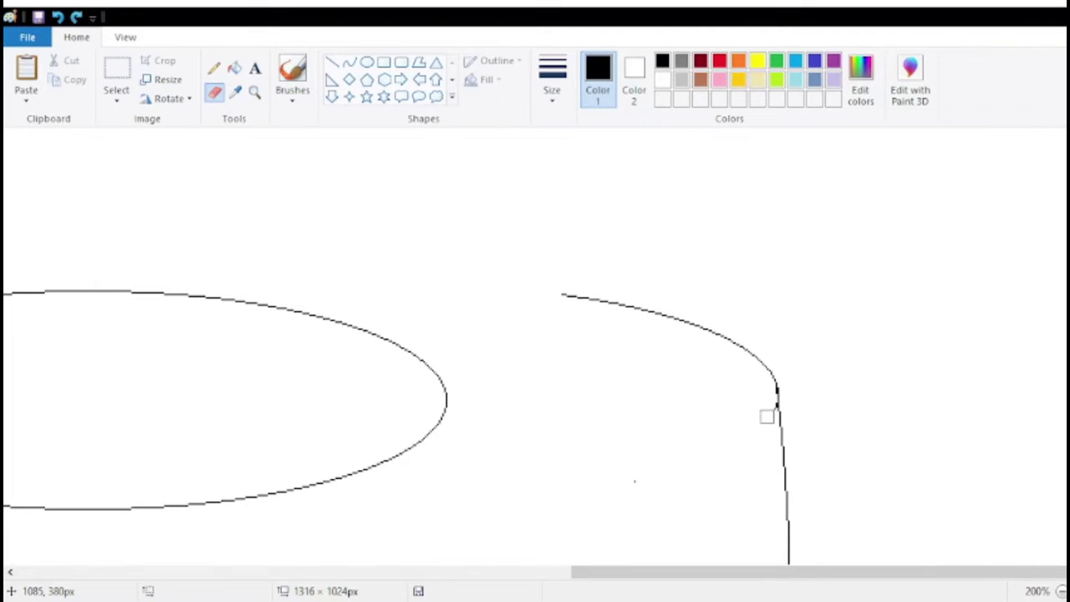
{"action": "mouse_move", "coordinate": [564, 299]}
{"action": "left_mouse_down"}
{"action": "mouse_move", "coordinate": [702, 326]}
{"action": "mouse_move", "coordinate": [770, 365]}
{"action": "left_mouse_up"}
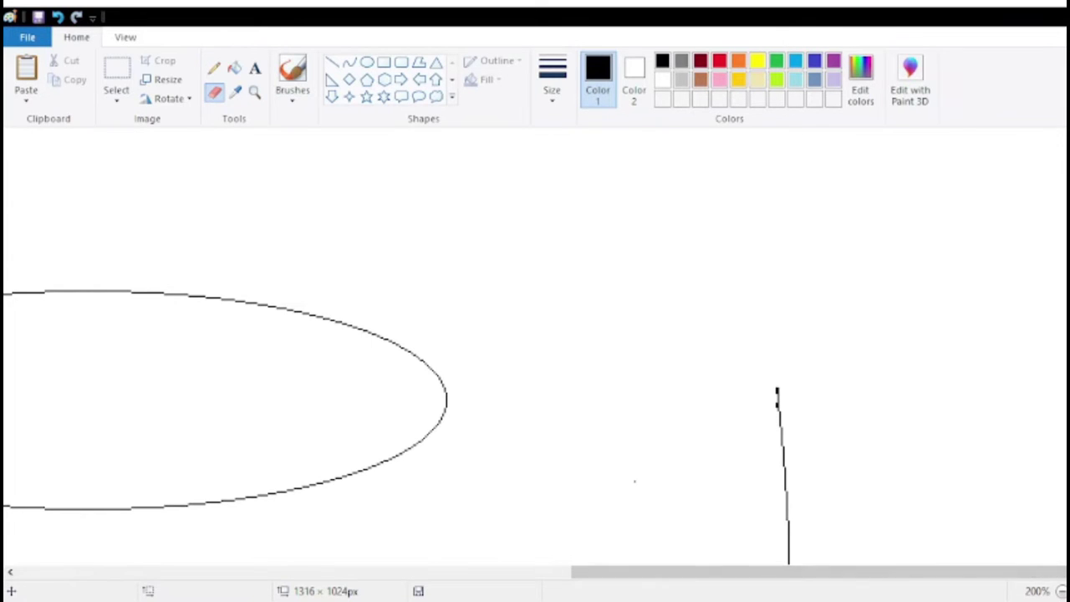
Step: Select the right-hand curve and move it left so its top meets the oval's right end
{"action": "left_click", "coordinate": [1060, 591]}
{"action": "left_click", "coordinate": [1060, 591]}
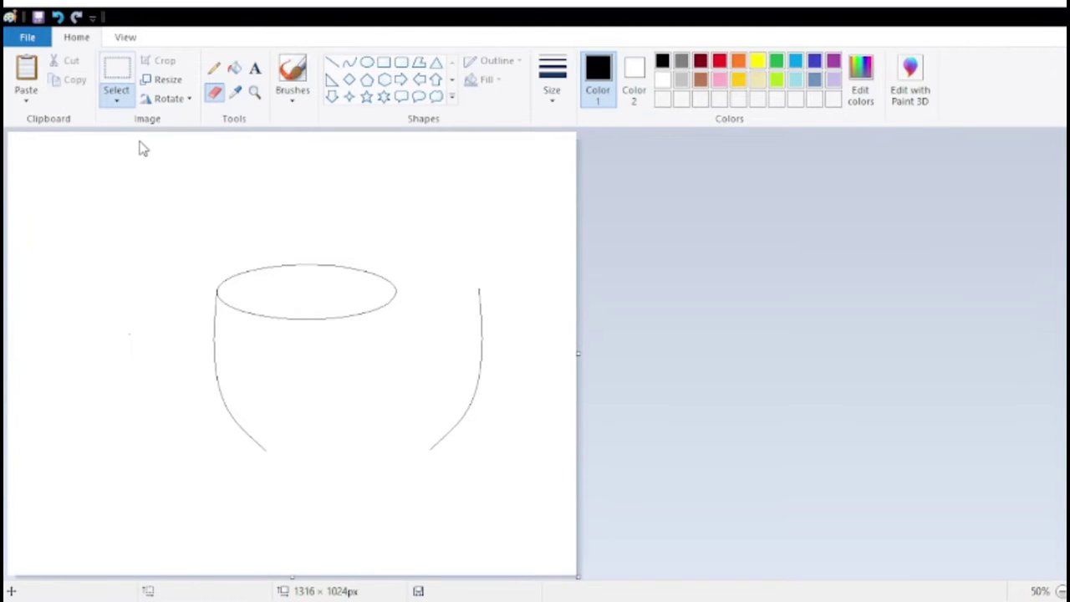
{"action": "left_click_drag", "start_coordinate": [419, 253], "coordinate": [431, 276]}
{"action": "left_click", "coordinate": [414, 237]}
{"action": "left_click_drag", "start_coordinate": [410, 236], "coordinate": [527, 513]}
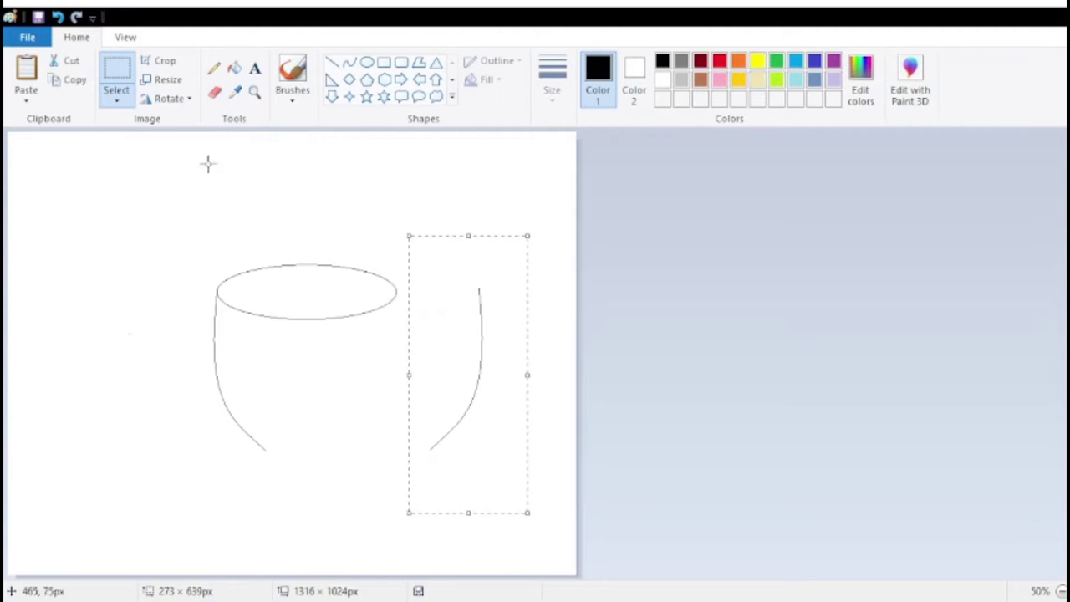
{"action": "left_click_drag", "start_coordinate": [502, 358], "coordinate": [421, 361]}
{"action": "left_click", "coordinate": [527, 351]}
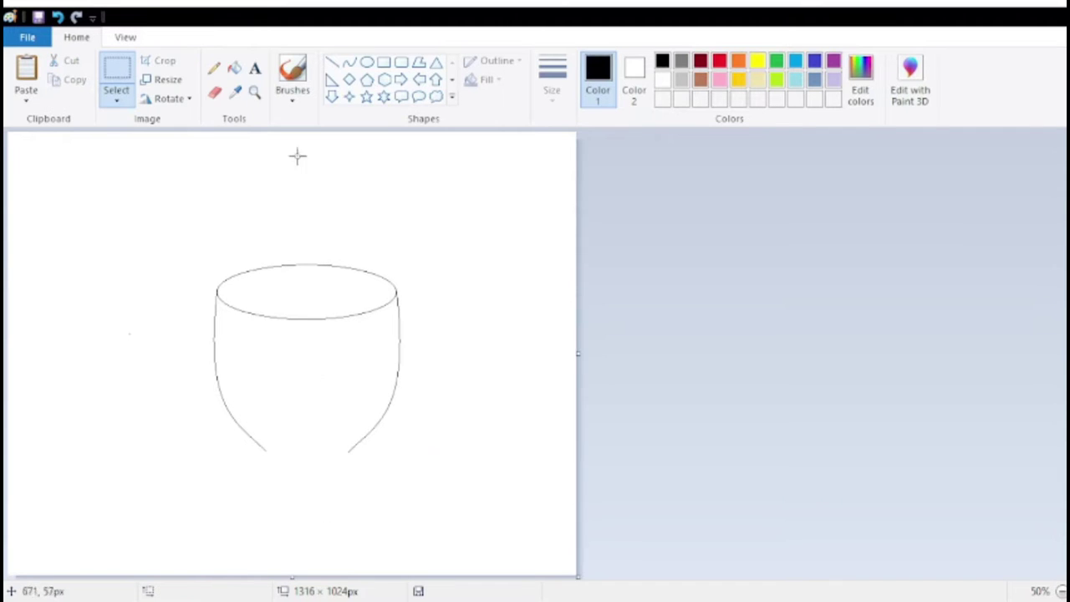
{"action": "left_click", "coordinate": [254, 92]}
{"action": "left_click", "coordinate": [306, 193]}
{"action": "scroll", "coordinate": [628, 368], "scroll_direction": "down", "scroll_amount": 3}
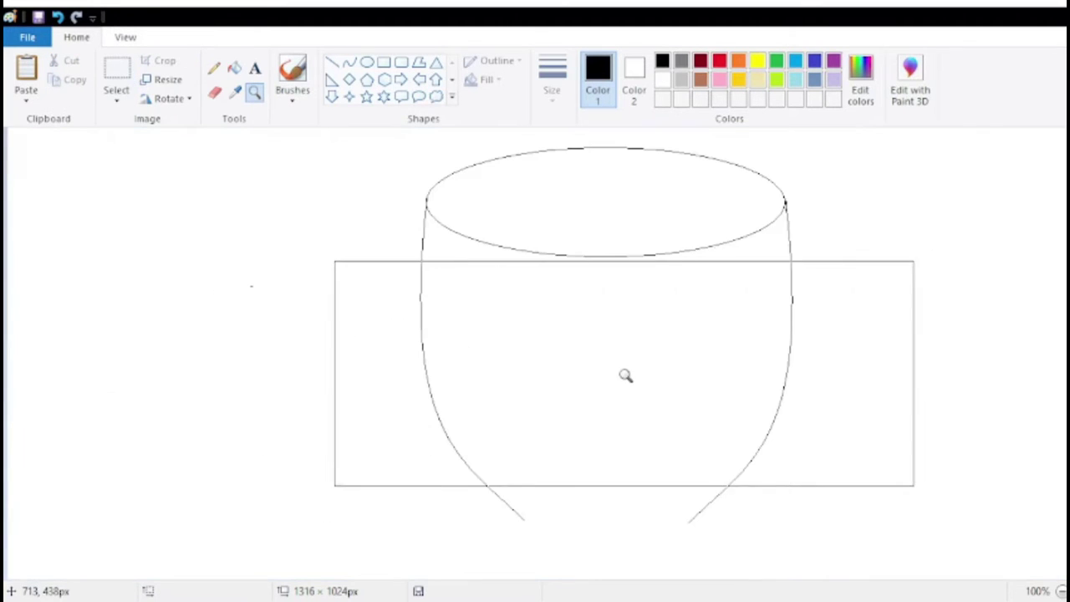
{"action": "left_click", "coordinate": [600, 275]}
{"action": "scroll", "coordinate": [581, 277], "scroll_direction": "down", "scroll_amount": 2}
{"action": "right_click", "coordinate": [523, 328]}
{"action": "right_click", "coordinate": [488, 331]}
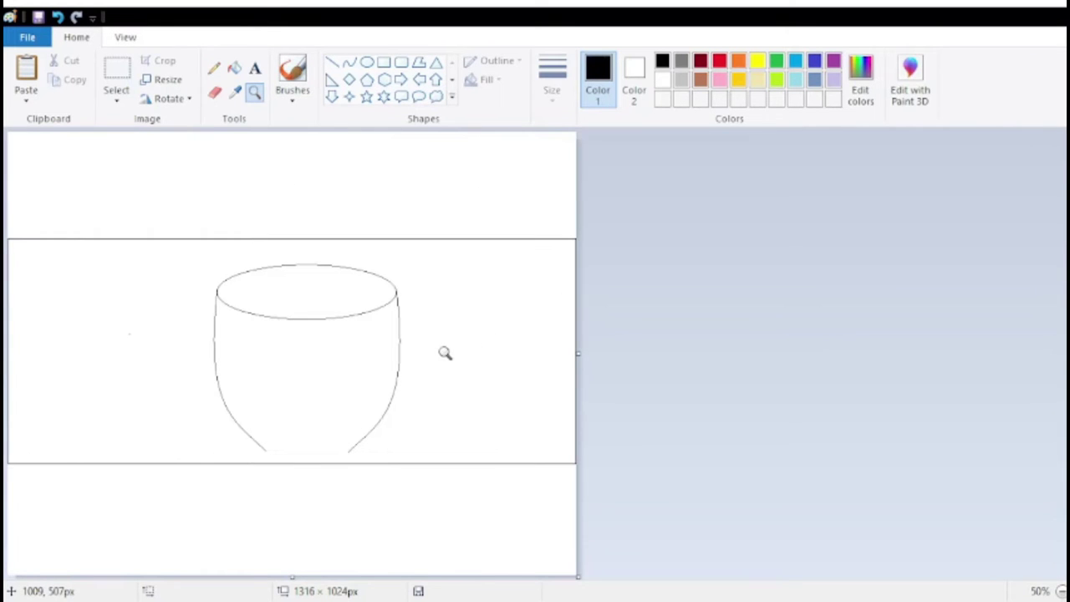
Step: Select the whole bowl outline and move it up and slightly left to leave room for the stem
{"action": "left_click", "coordinate": [117, 84]}
{"action": "left_click_drag", "start_coordinate": [156, 196], "coordinate": [449, 535]}
{"action": "left_click_drag", "start_coordinate": [381, 385], "coordinate": [359, 320]}
{"action": "left_click", "coordinate": [500, 331]}
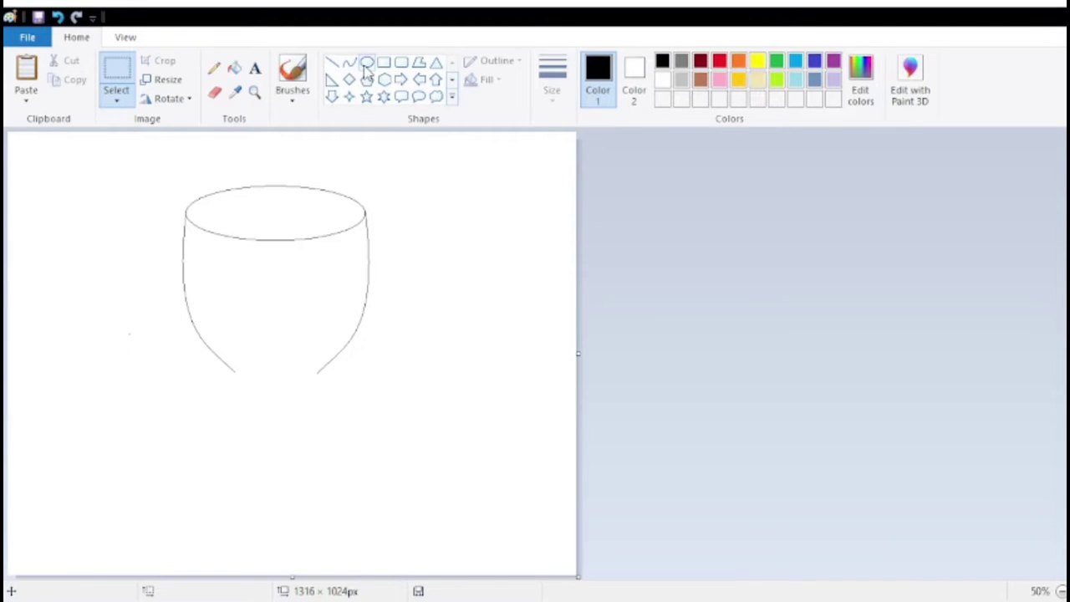
Step: Draw the stem's left side as a curve from the lower end of the bowl's left side downward, bent inward toward the middle
{"action": "key", "text": "ctrl+Page_Up"}
{"action": "scroll", "coordinate": [744, 466], "scroll_direction": "down", "scroll_amount": 5}
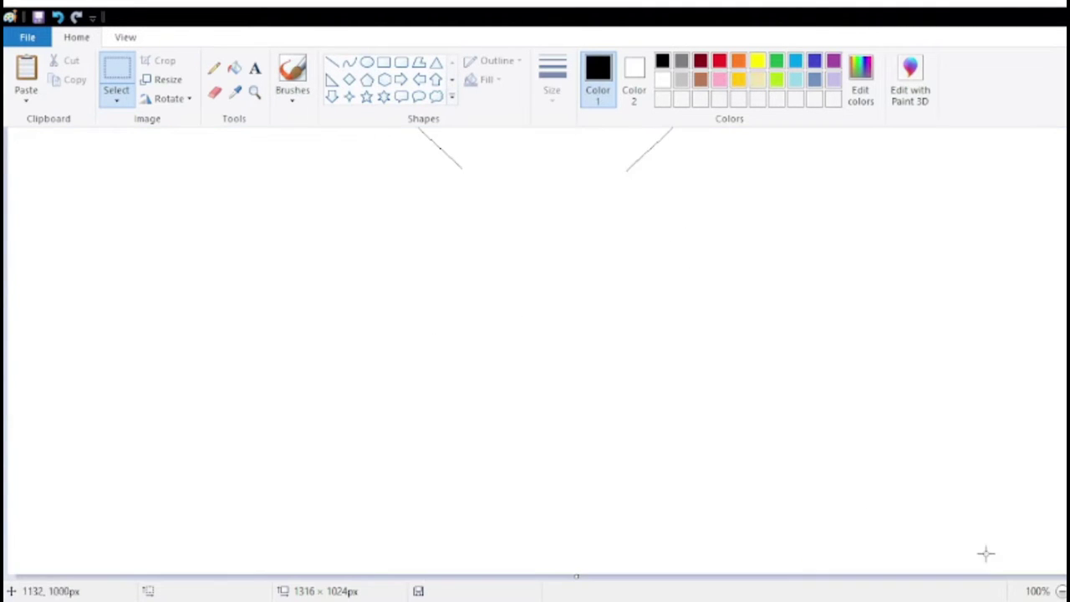
{"action": "key", "text": "ctrl+Page_Down"}
{"action": "left_click", "coordinate": [349, 62]}
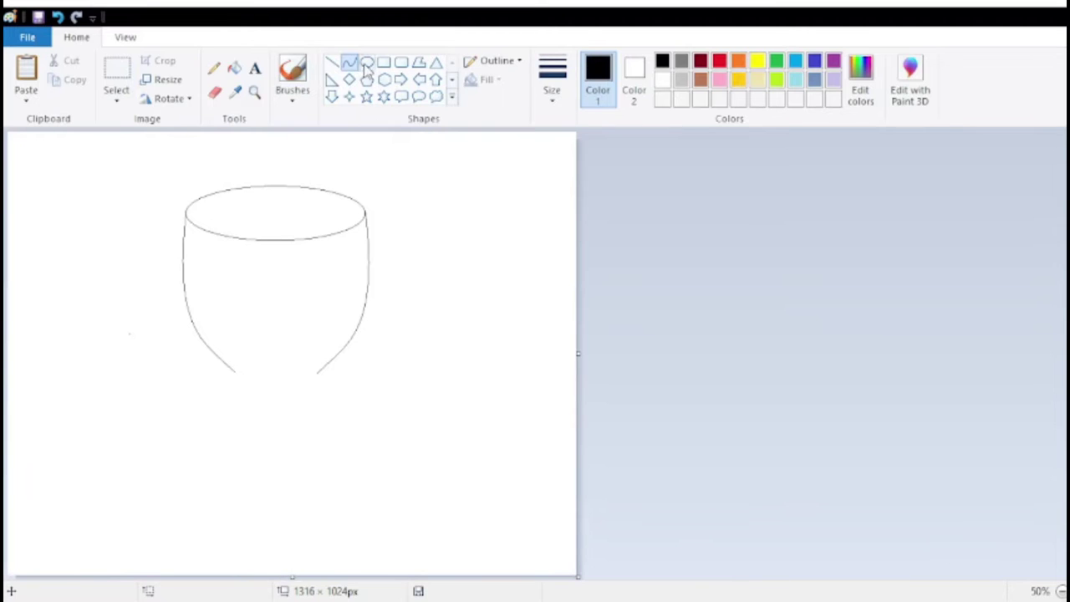
{"action": "left_click", "coordinate": [254, 92]}
{"action": "left_click", "coordinate": [274, 415]}
{"action": "left_click", "coordinate": [349, 62]}
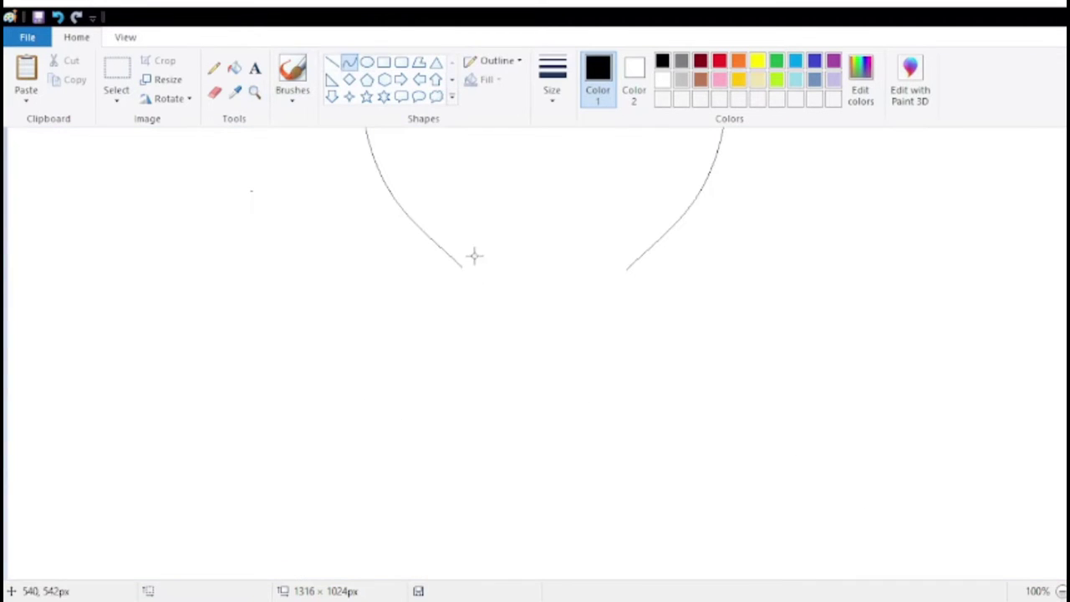
{"action": "mouse_move", "coordinate": [466, 268]}
{"action": "left_mouse_down"}
{"action": "mouse_move", "coordinate": [492, 346]}
{"action": "mouse_move", "coordinate": [515, 355]}
{"action": "left_mouse_up"}
{"action": "key", "text": "ctrl+z"}
{"action": "mouse_move", "coordinate": [462, 267]}
{"action": "left_mouse_down"}
{"action": "mouse_move", "coordinate": [487, 304]}
{"action": "mouse_move", "coordinate": [494, 524]}
{"action": "left_mouse_up"}
{"action": "mouse_move", "coordinate": [477, 461]}
{"action": "left_mouse_down"}
{"action": "mouse_move", "coordinate": [496, 357]}
{"action": "mouse_move", "coordinate": [521, 348]}
{"action": "mouse_move", "coordinate": [535, 318]}
{"action": "mouse_move", "coordinate": [528, 358]}
{"action": "mouse_move", "coordinate": [535, 349]}
{"action": "mouse_move", "coordinate": [540, 391]}
{"action": "left_mouse_up"}
{"action": "left_click", "coordinate": [730, 374]}
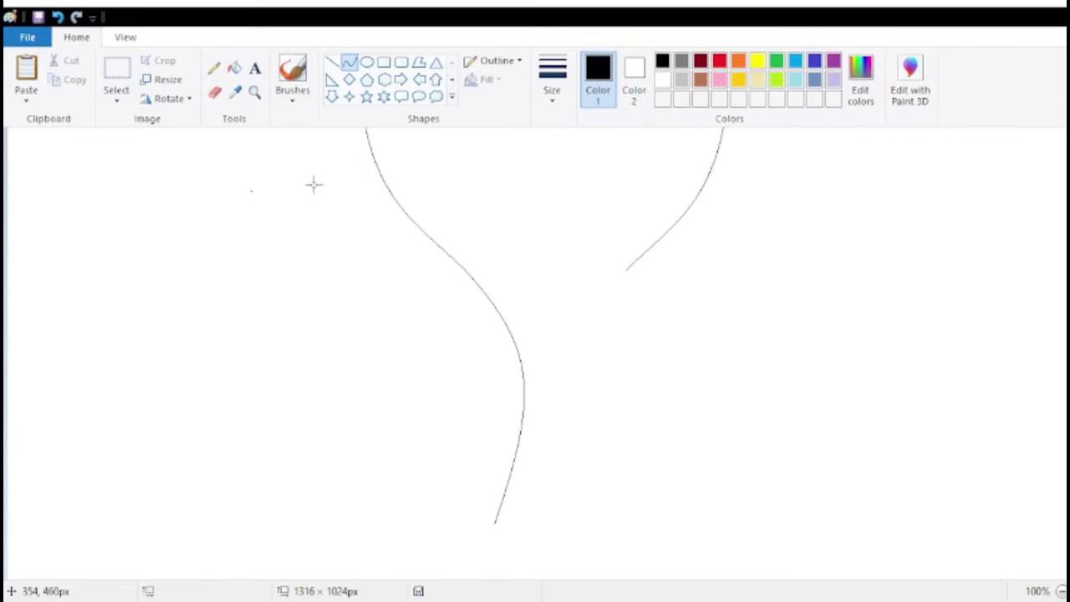
Step: Select the stem's left curve below the bowl, copy it and place the pasted copy to the right of the original
{"action": "left_click", "coordinate": [255, 92]}
{"action": "right_click", "coordinate": [594, 466]}
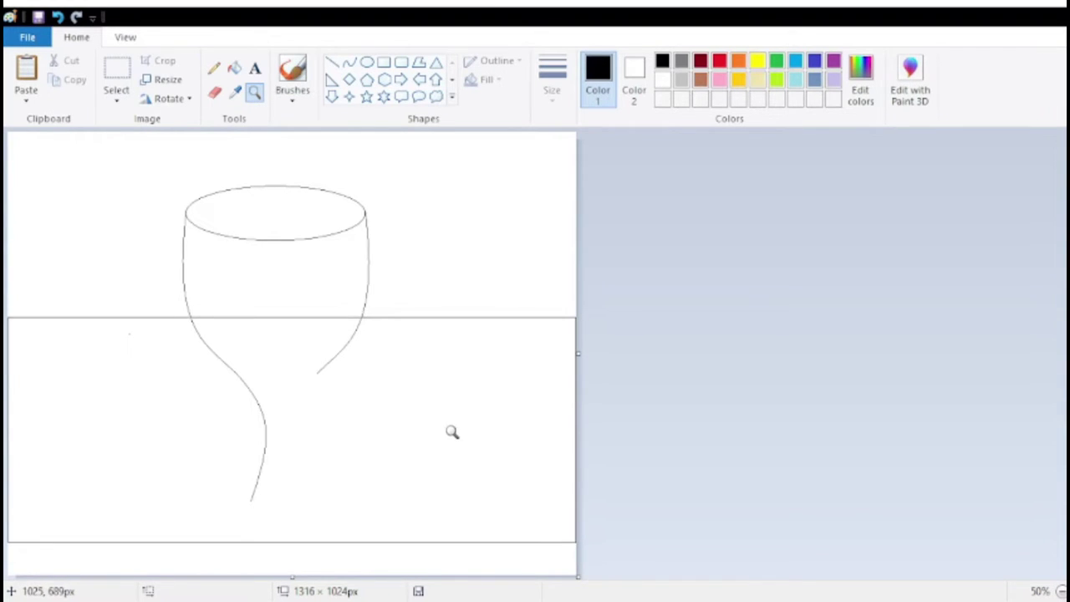
{"action": "left_click", "coordinate": [116, 71]}
{"action": "left_click_drag", "start_coordinate": [194, 383], "coordinate": [346, 543]}
{"action": "left_click", "coordinate": [469, 423]}
{"action": "left_click_drag", "start_coordinate": [194, 378], "coordinate": [403, 528]}
{"action": "left_click", "coordinate": [471, 292]}
{"action": "left_click_drag", "start_coordinate": [181, 378], "coordinate": [385, 527]}
{"action": "left_click", "coordinate": [397, 520]}
{"action": "left_click_drag", "start_coordinate": [205, 376], "coordinate": [393, 514]}
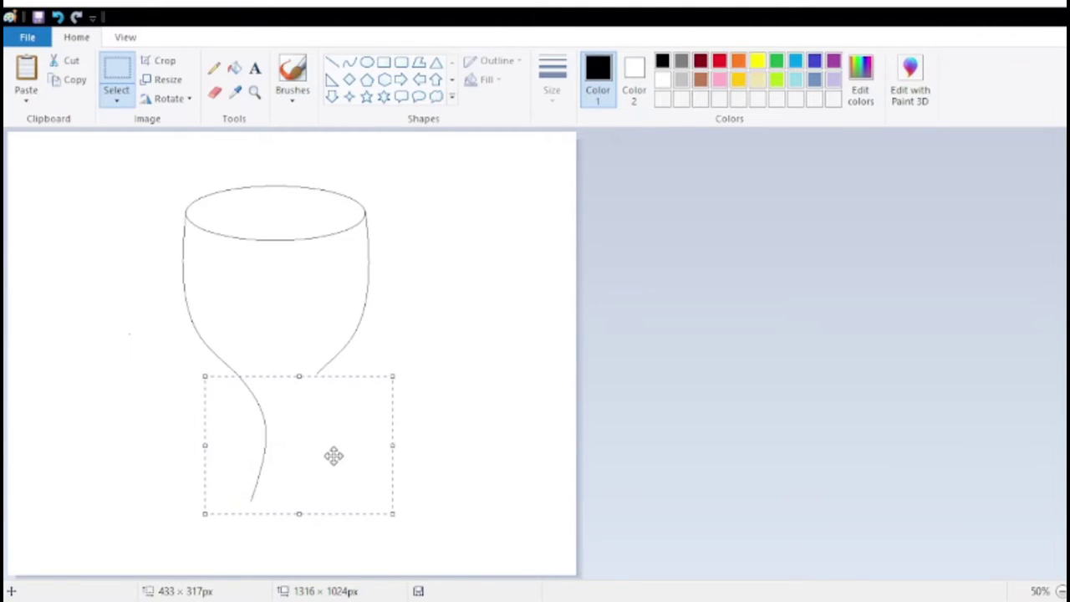
{"action": "key", "text": "ctrl+c"}
{"action": "left_click", "coordinate": [115, 310]}
{"action": "key", "text": "ctrl+v"}
{"action": "left_click_drag", "start_coordinate": [86, 211], "coordinate": [361, 471]}
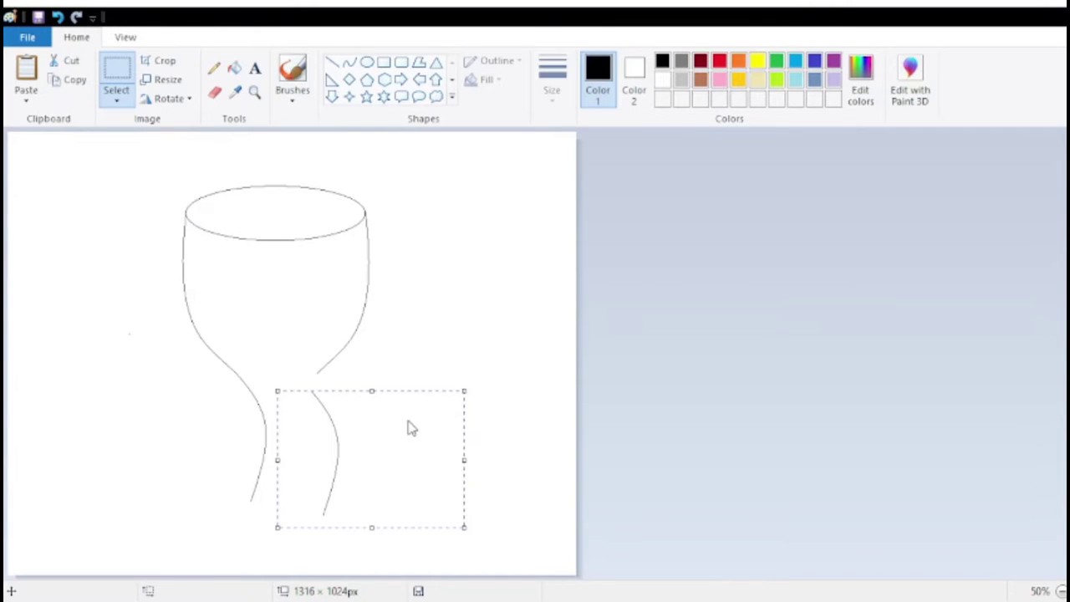
Step: Flip the copied stem curve horizontally and move it so its top meets the lower end of the bowl's right side
{"action": "key", "text": "alt+h"}
{"action": "key", "text": "r"}
{"action": "key", "text": "o"}
{"action": "key", "text": "h"}
{"action": "left_click_drag", "start_coordinate": [446, 449], "coordinate": [331, 433]}
{"action": "left_click_drag", "start_coordinate": [331, 430], "coordinate": [330, 429]}
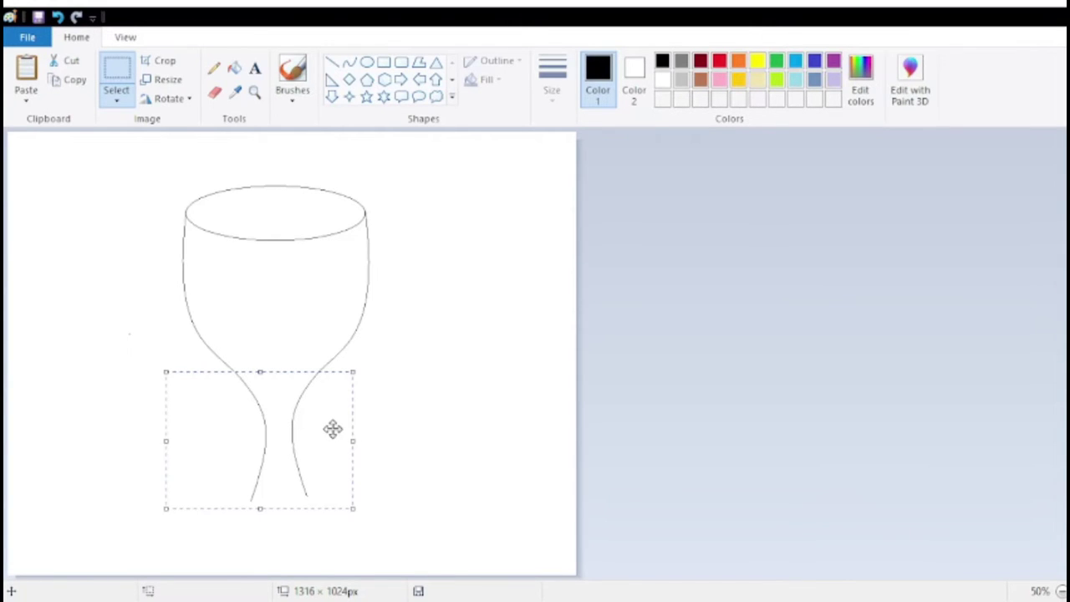
{"action": "mouse_move", "coordinate": [333, 429]}
{"action": "left_mouse_down"}
{"action": "mouse_move", "coordinate": [332, 439]}
{"action": "mouse_move", "coordinate": [332, 430]}
{"action": "left_mouse_up"}
{"action": "left_click", "coordinate": [426, 373]}
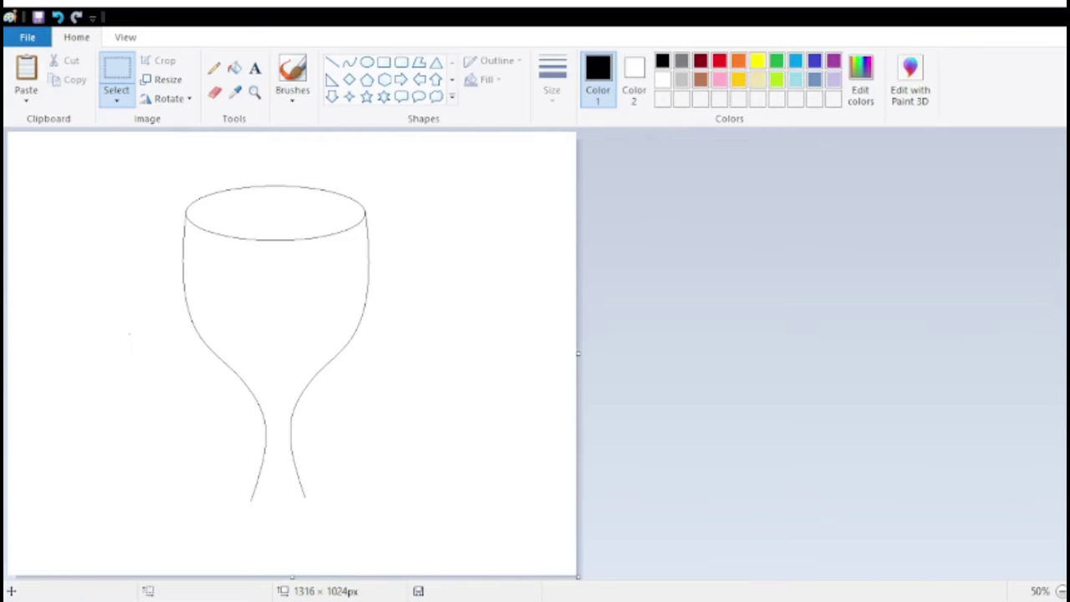
Step: Draw a wide oval base for the goblet and position it over the lower ends of the two stem curves
{"action": "key", "text": "ctrl+Page_Up"}
{"action": "key", "text": "ctrl+Page_Down"}
{"action": "left_click", "coordinate": [366, 63]}
{"action": "left_click_drag", "start_coordinate": [198, 494], "coordinate": [358, 565]}
{"action": "left_click_drag", "start_coordinate": [294, 516], "coordinate": [293, 507]}
{"action": "left_click", "coordinate": [451, 417]}
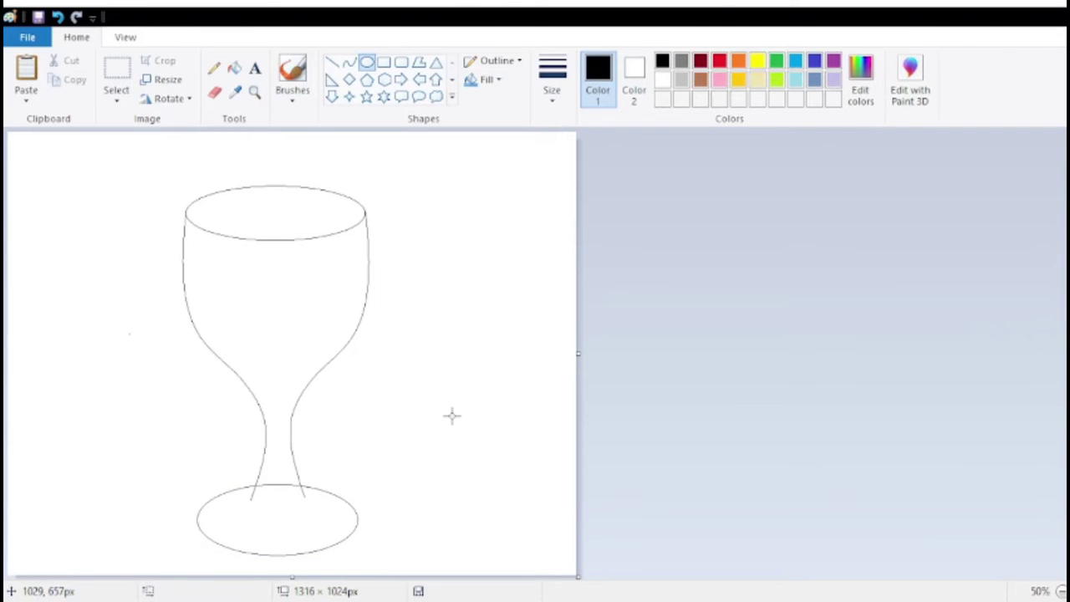
Step: Erase the upper arc of the base oval between the two stem curves, cleaning up to where the lines cross
{"action": "left_click", "coordinate": [254, 92]}
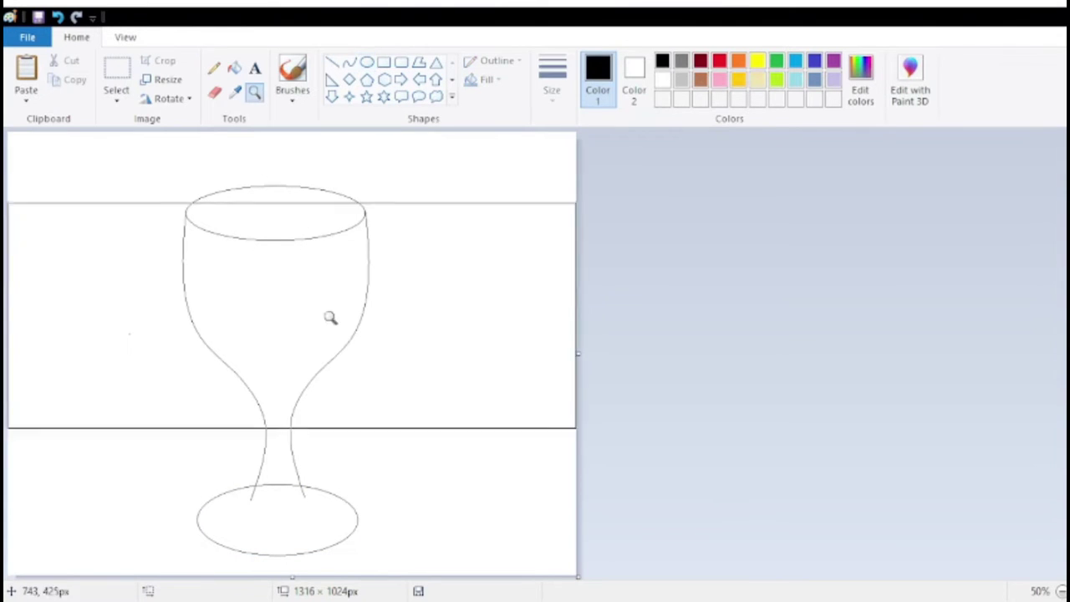
{"action": "left_click", "coordinate": [280, 494]}
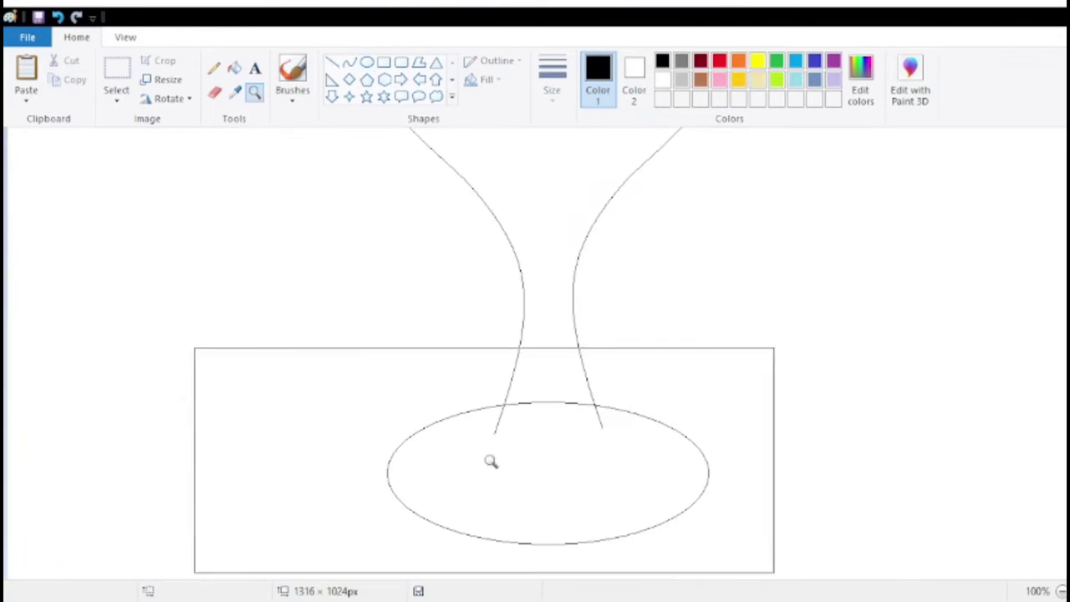
{"action": "left_click", "coordinate": [215, 92]}
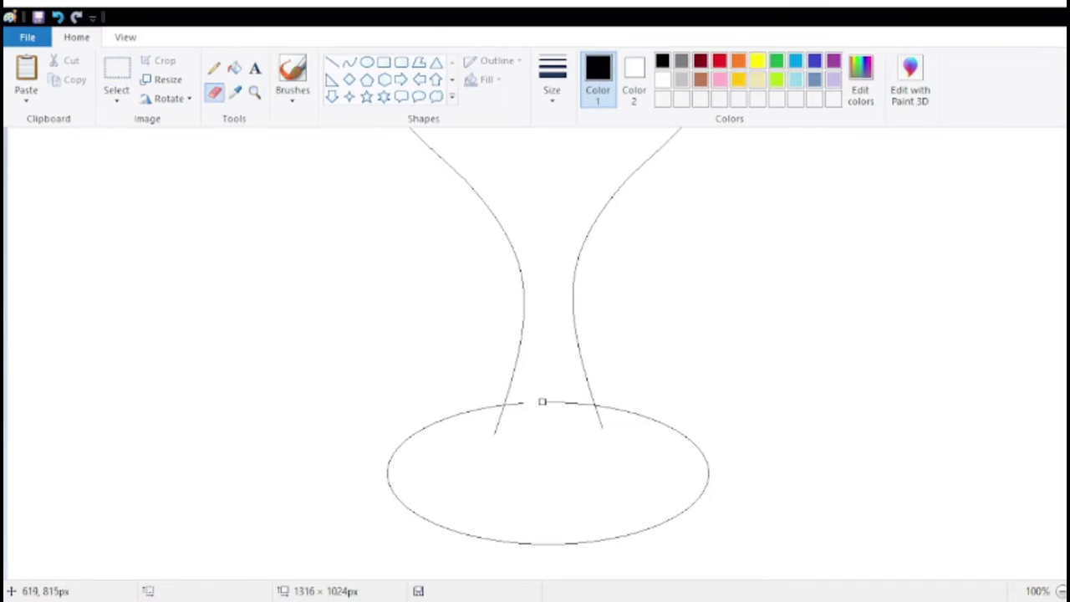
{"action": "left_click", "coordinate": [254, 92]}
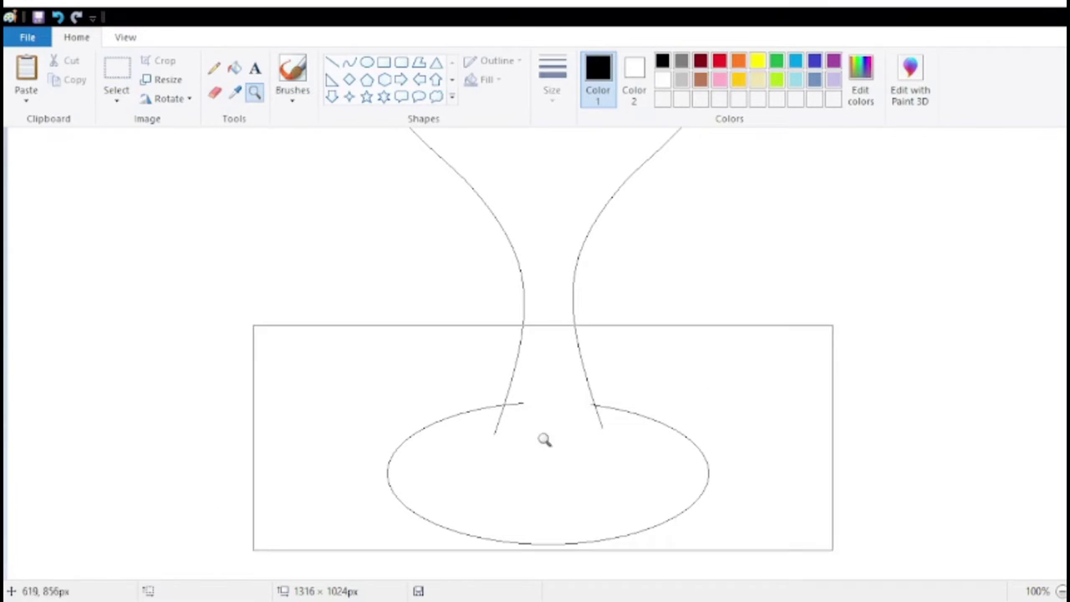
{"action": "left_click", "coordinate": [560, 442]}
{"action": "left_click", "coordinate": [561, 443]}
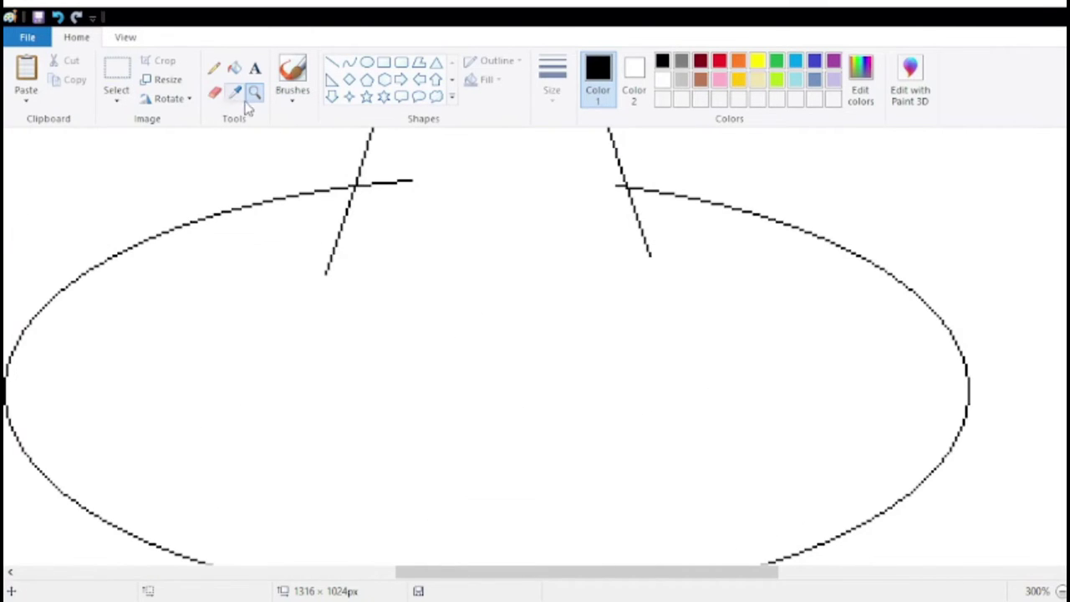
{"action": "left_click", "coordinate": [215, 92]}
{"action": "mouse_move", "coordinate": [373, 191]}
{"action": "left_mouse_down"}
{"action": "mouse_move", "coordinate": [417, 184]}
{"action": "mouse_move", "coordinate": [370, 191]}
{"action": "left_mouse_up"}
{"action": "left_click_drag", "start_coordinate": [610, 209], "coordinate": [617, 191]}
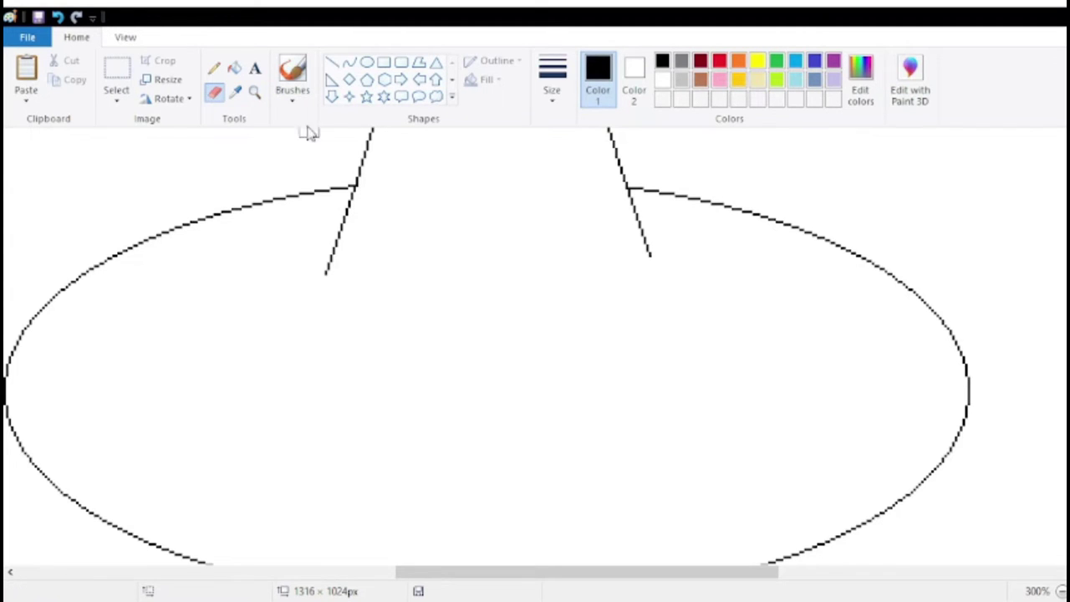
{"action": "left_click", "coordinate": [255, 92]}
{"action": "right_click", "coordinate": [317, 303]}
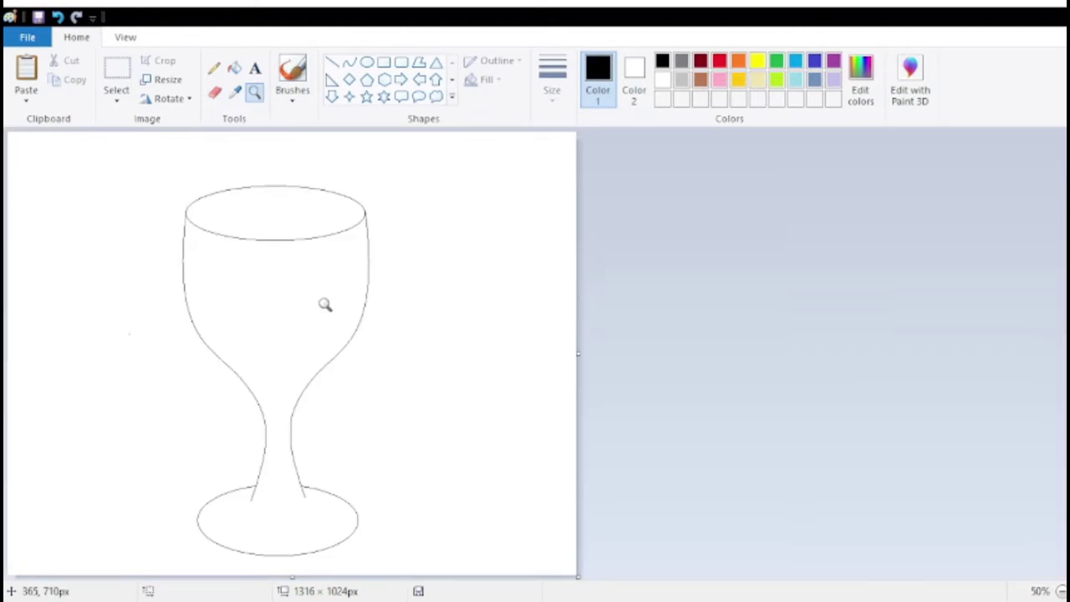
{"action": "right_click", "coordinate": [398, 333]}
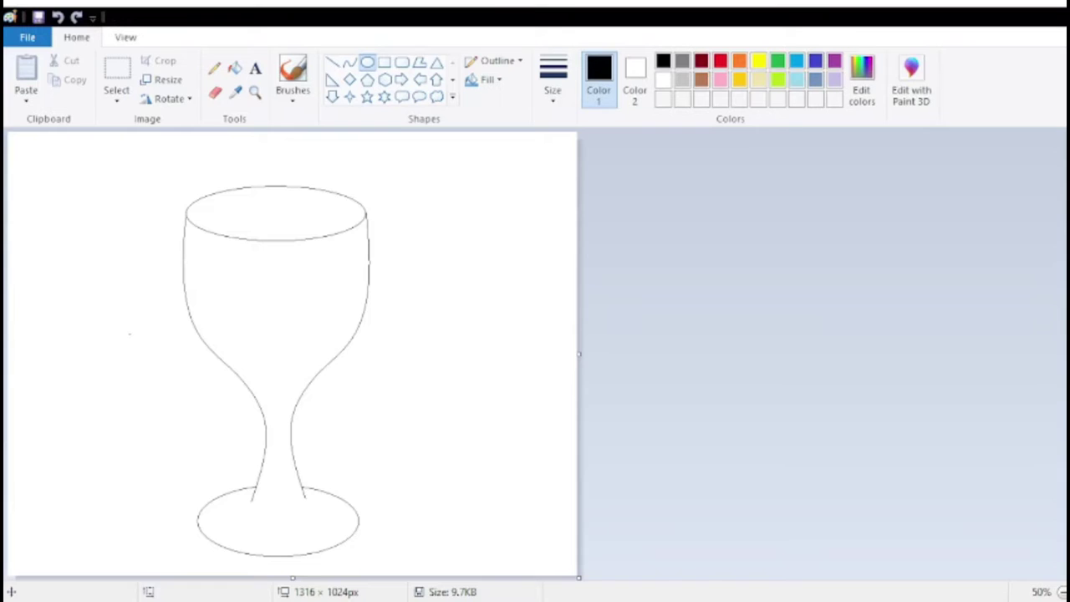
Step: Draw a flat oval about 326 × 60 px inside the rim and set its outline to the thinnest line size
{"action": "key", "text": "ctrl+Page_Up"}
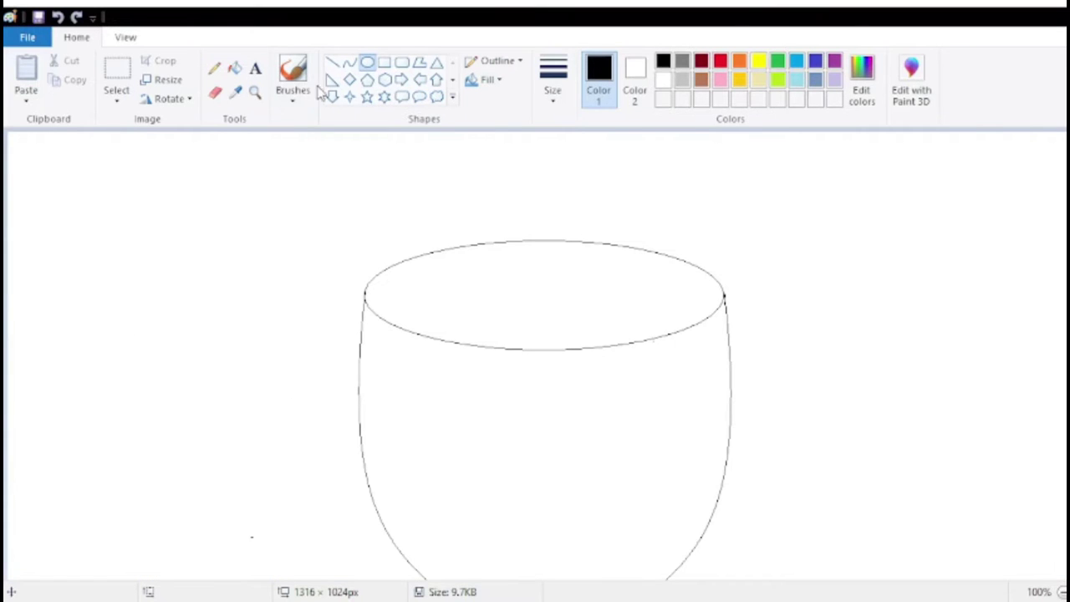
{"action": "mouse_move", "coordinate": [396, 264]}
{"action": "left_mouse_down"}
{"action": "mouse_move", "coordinate": [538, 298]}
{"action": "mouse_move", "coordinate": [678, 315]}
{"action": "left_mouse_up"}
{"action": "left_click", "coordinate": [559, 100]}
{"action": "left_click", "coordinate": [578, 168]}
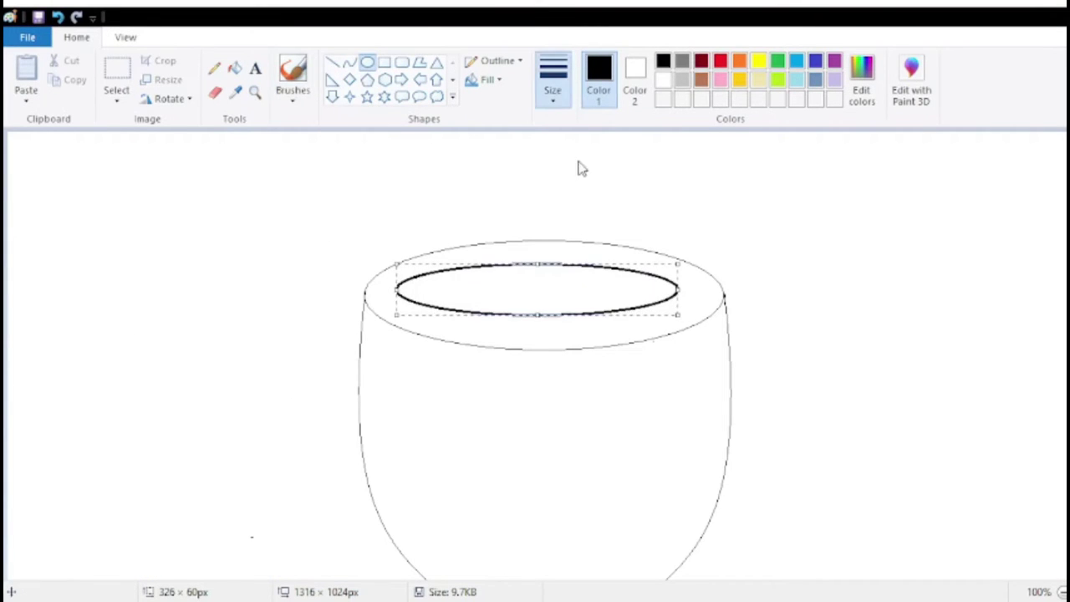
{"action": "left_click", "coordinate": [553, 99]}
{"action": "left_click", "coordinate": [574, 154]}
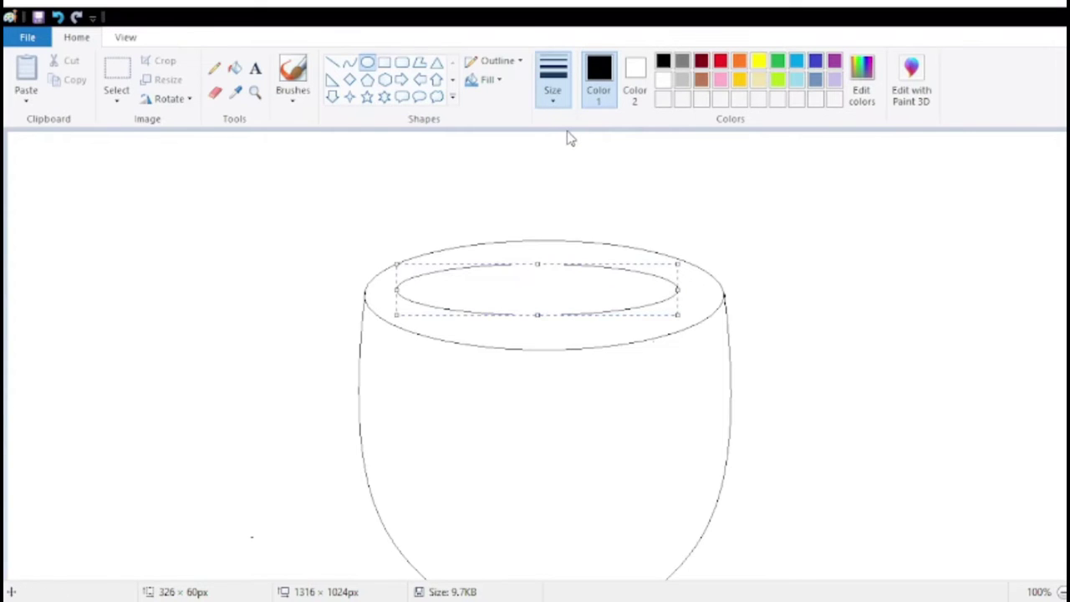
Step: Resize and center the inner oval to about 381 × 103 px so it follows the rim with an even gap
{"action": "mouse_move", "coordinate": [539, 264]}
{"action": "left_mouse_down"}
{"action": "mouse_move", "coordinate": [549, 266]}
{"action": "mouse_move", "coordinate": [547, 255]}
{"action": "mouse_move", "coordinate": [550, 285]}
{"action": "mouse_move", "coordinate": [560, 282]}
{"action": "mouse_move", "coordinate": [541, 342]}
{"action": "mouse_move", "coordinate": [542, 252]}
{"action": "left_mouse_up"}
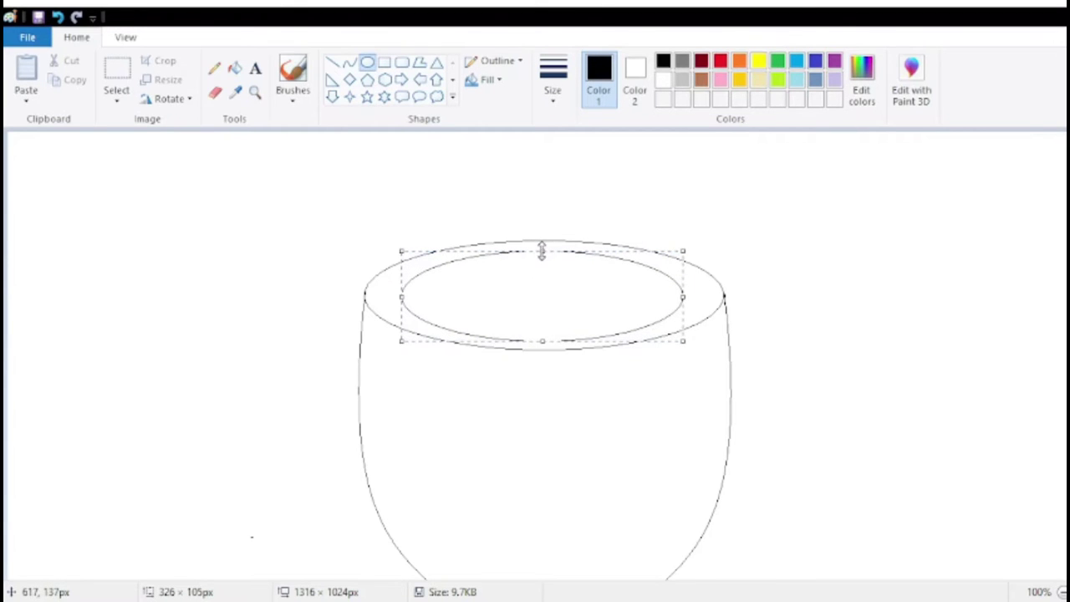
{"action": "left_click_drag", "start_coordinate": [684, 296], "coordinate": [705, 296]}
{"action": "left_click_drag", "start_coordinate": [402, 296], "coordinate": [379, 295]}
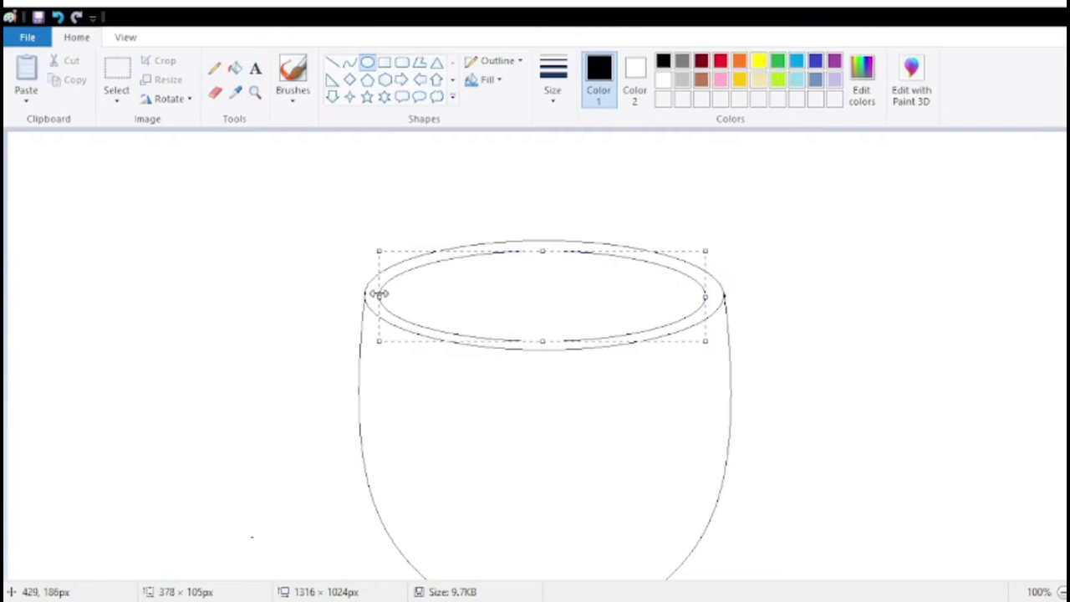
{"action": "left_click_drag", "start_coordinate": [702, 293], "coordinate": [708, 293]}
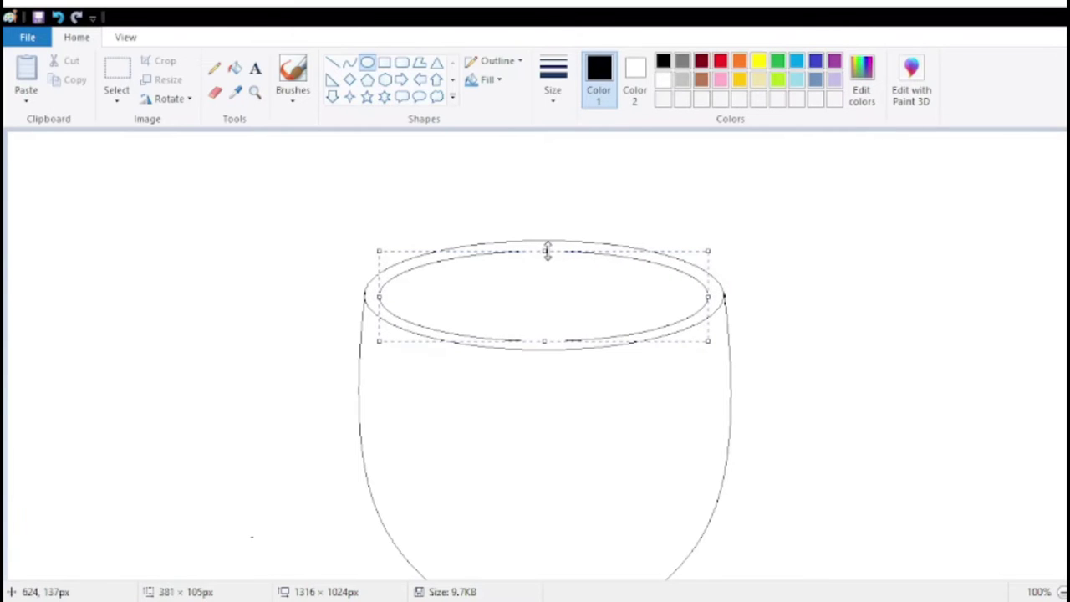
{"action": "left_click_drag", "start_coordinate": [549, 339], "coordinate": [549, 338]}
{"action": "left_click_drag", "start_coordinate": [550, 249], "coordinate": [545, 251]}
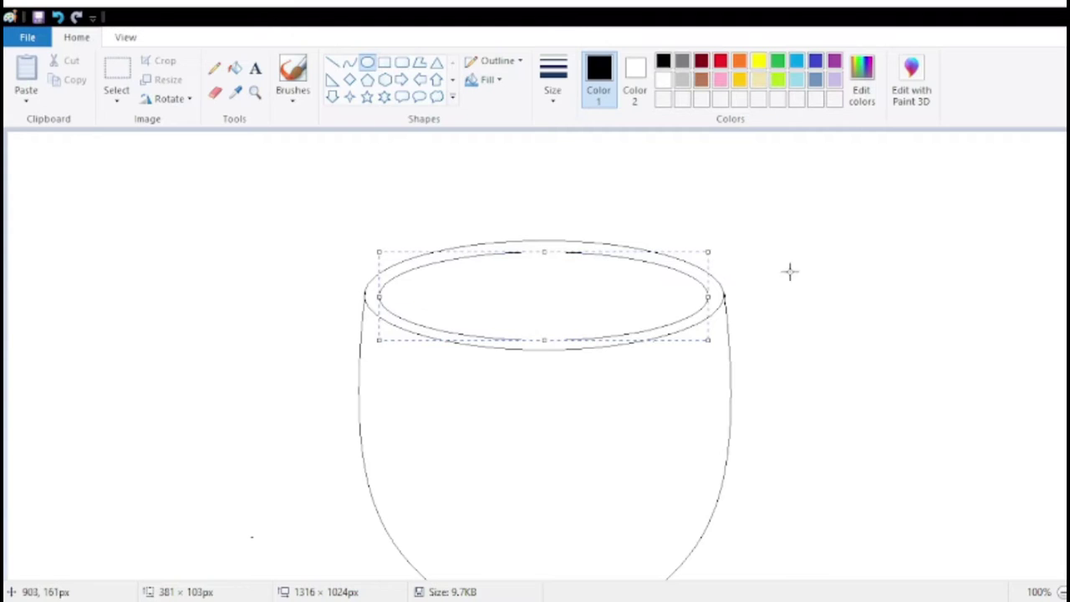
{"action": "left_click", "coordinate": [970, 378]}
{"action": "key", "text": "ctrl+Page_Down"}
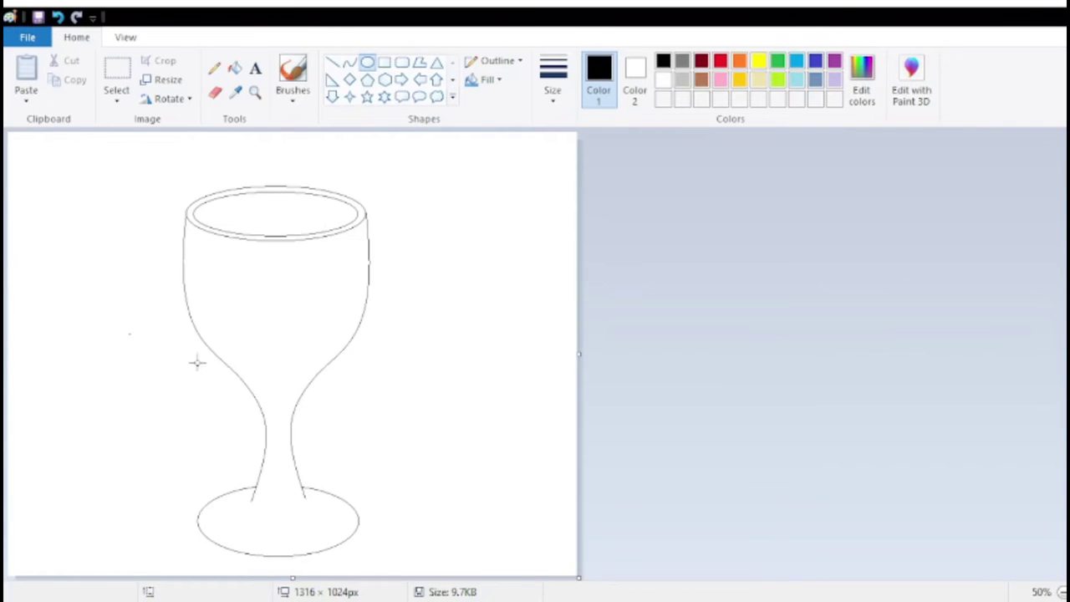
Step: Draw an oval for the liquid surface inside the bowl just below the rim, fitted to about 385 × 119 px
{"action": "mouse_move", "coordinate": [206, 254]}
{"action": "left_mouse_down"}
{"action": "mouse_move", "coordinate": [284, 293]}
{"action": "mouse_move", "coordinate": [352, 298]}
{"action": "left_mouse_up"}
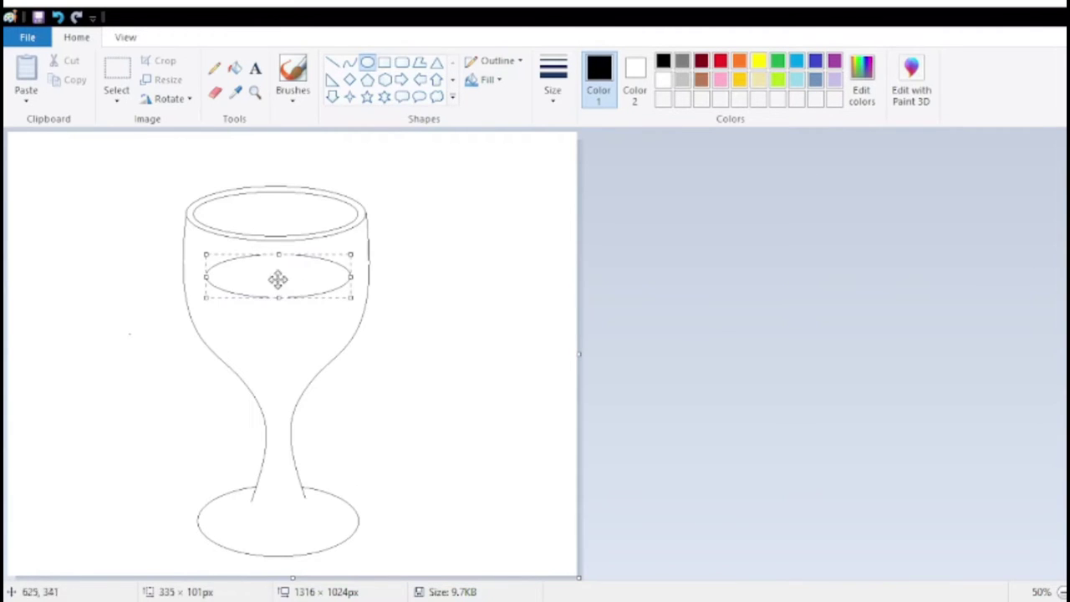
{"action": "left_click_drag", "start_coordinate": [277, 254], "coordinate": [278, 245]}
{"action": "left_click_drag", "start_coordinate": [205, 272], "coordinate": [194, 273]}
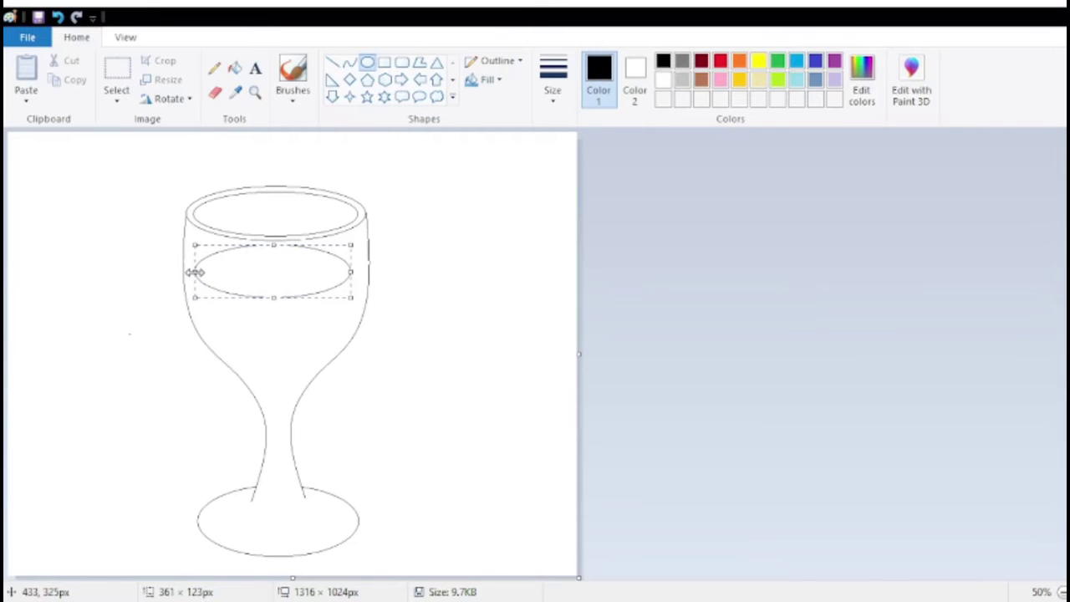
{"action": "left_click_drag", "start_coordinate": [349, 275], "coordinate": [361, 273]}
{"action": "left_click_drag", "start_coordinate": [278, 297], "coordinate": [282, 259]}
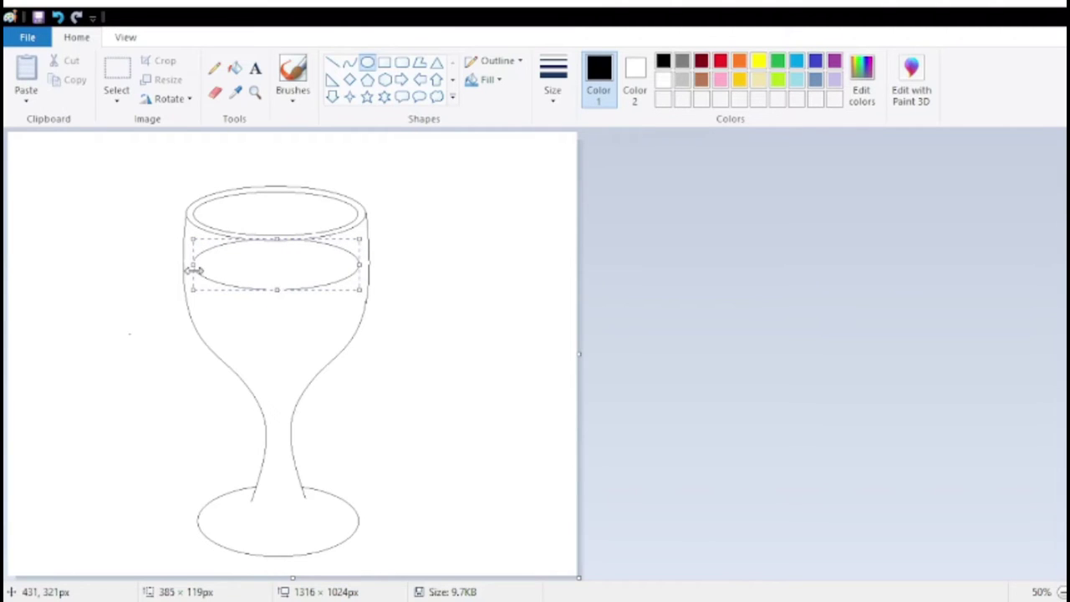
{"action": "left_click", "coordinate": [457, 267]}
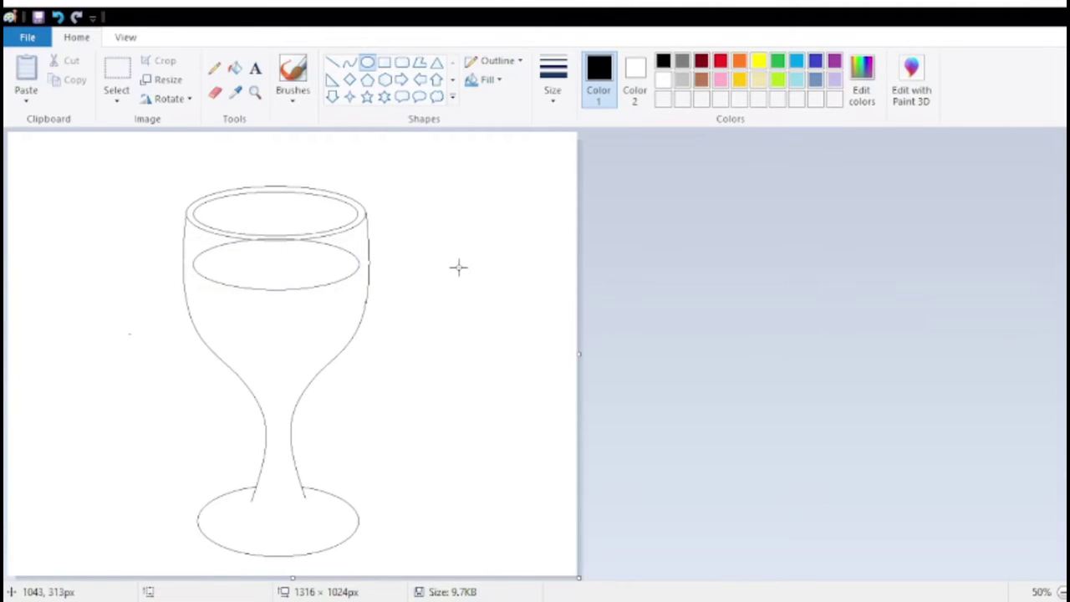
{"action": "scroll", "coordinate": [457, 267], "scroll_direction": "down", "scroll_amount": 1}
{"action": "scroll", "coordinate": [915, 505], "scroll_direction": "up", "scroll_amount": 2}
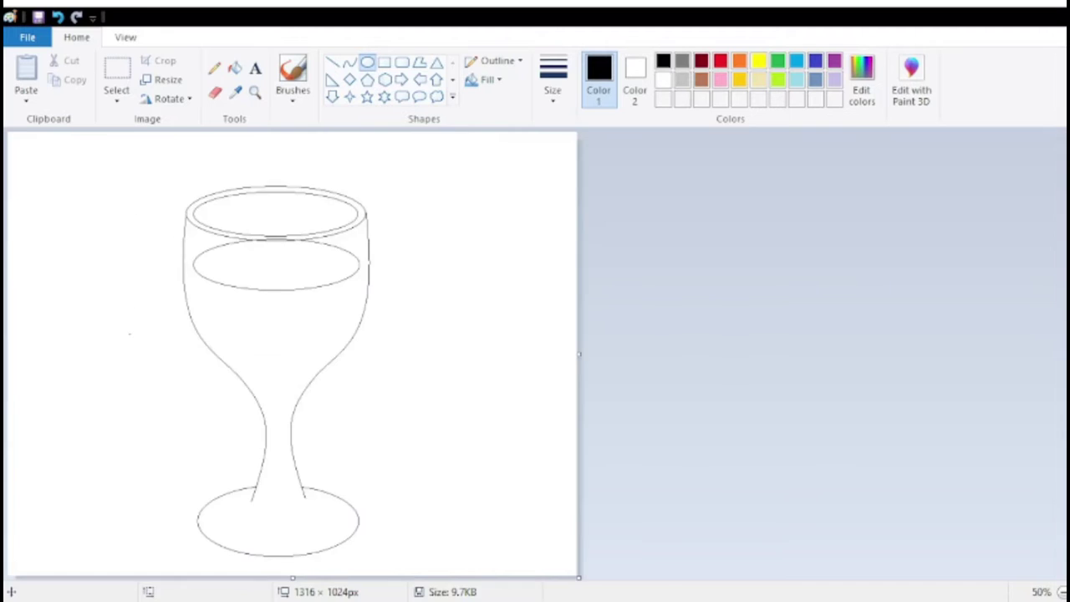
{"action": "scroll", "coordinate": [829, 461], "scroll_direction": "down", "scroll_amount": 3}
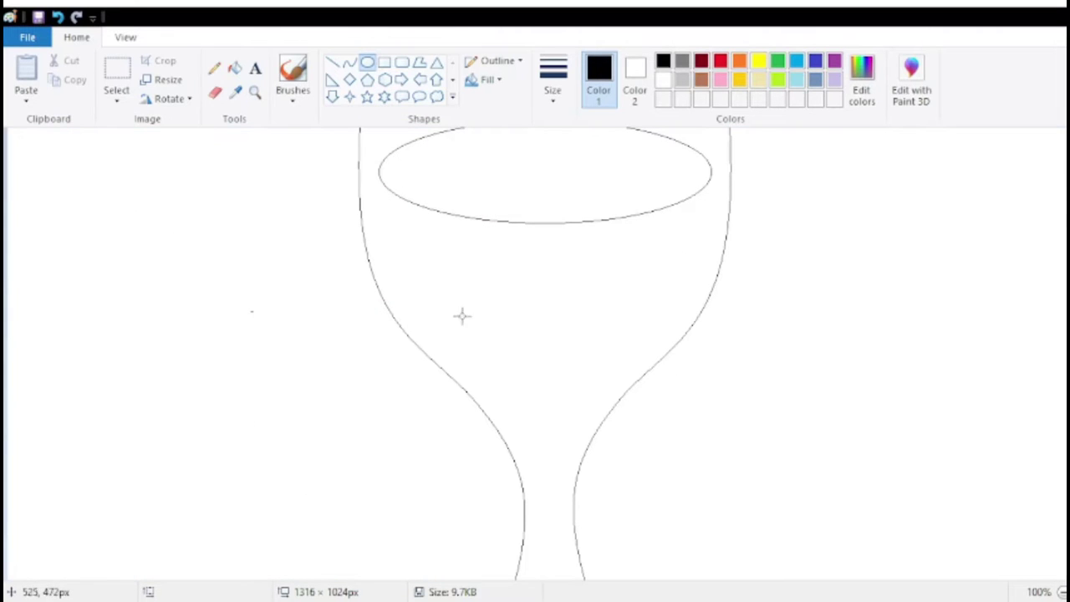
{"action": "mouse_move", "coordinate": [380, 176]}
{"action": "left_mouse_down"}
{"action": "mouse_move", "coordinate": [390, 210]}
{"action": "mouse_move", "coordinate": [461, 305]}
{"action": "left_mouse_up"}
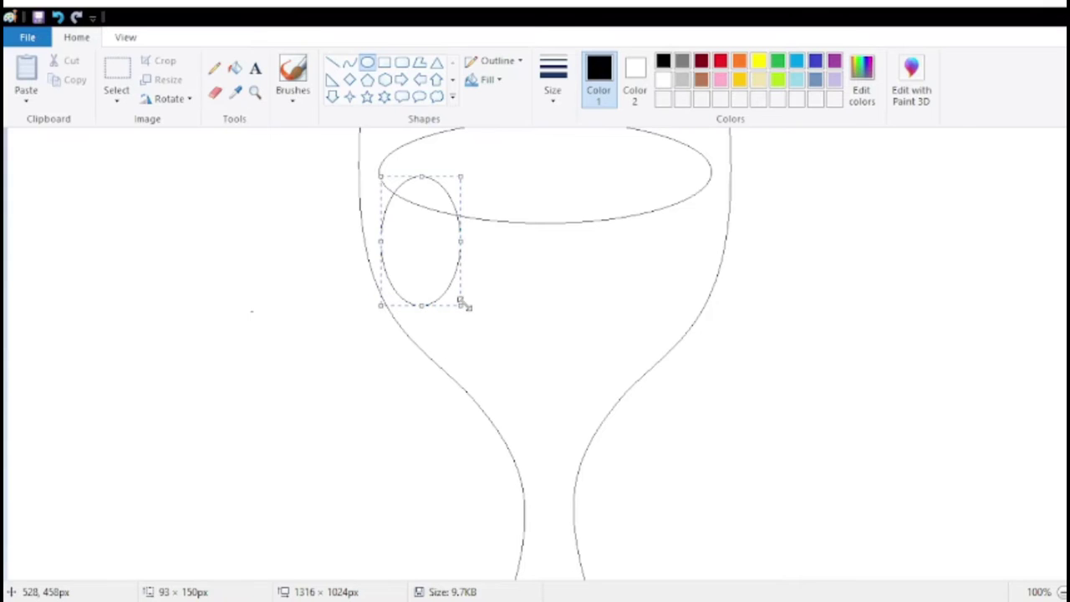
{"action": "key", "text": "ctrl+z"}
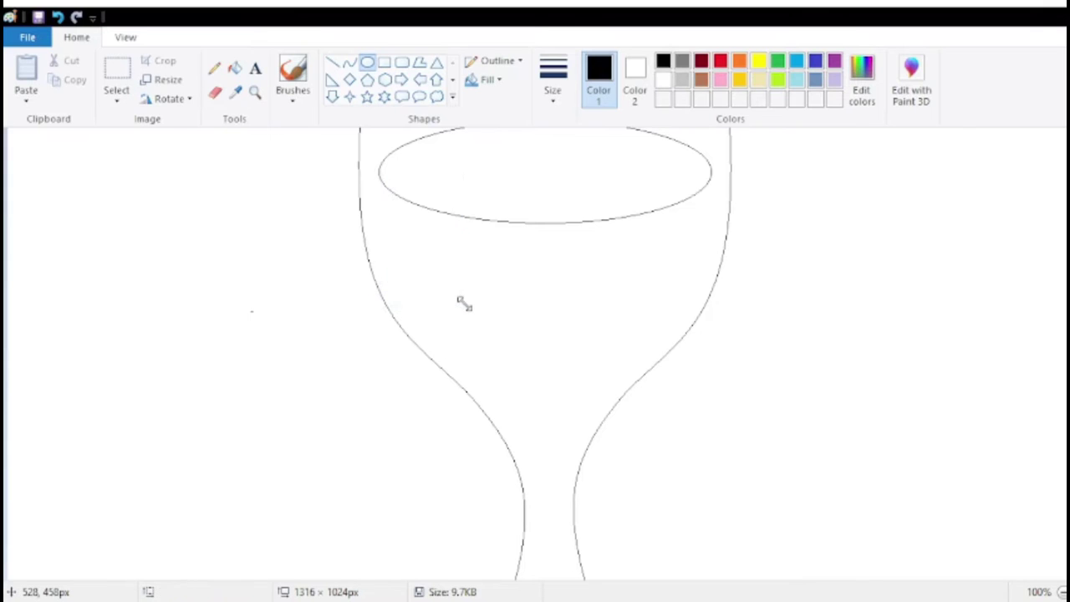
Step: Draw a curve about 139 × 221 px from the liquid oval's left end downward, bent to follow the bowl's left side
{"action": "left_click", "coordinate": [349, 62]}
{"action": "mouse_move", "coordinate": [380, 182]}
{"action": "left_mouse_down"}
{"action": "mouse_move", "coordinate": [385, 208]}
{"action": "mouse_move", "coordinate": [499, 365]}
{"action": "left_mouse_up"}
{"action": "left_click_drag", "start_coordinate": [418, 287], "coordinate": [399, 289]}
{"action": "left_click_drag", "start_coordinate": [476, 343], "coordinate": [454, 323]}
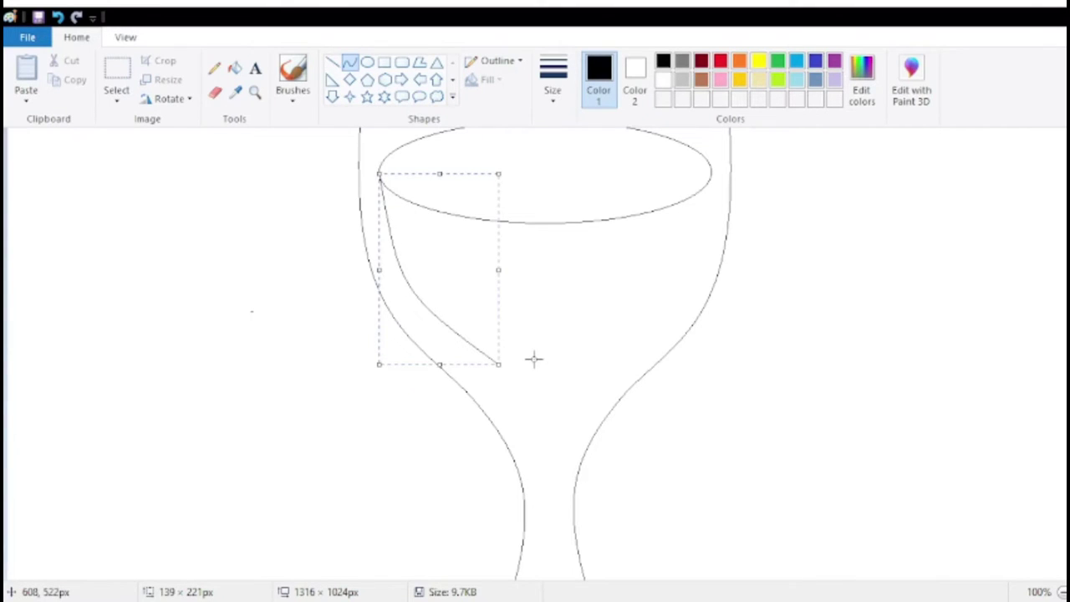
{"action": "left_click", "coordinate": [146, 242]}
{"action": "scroll", "coordinate": [146, 243], "scroll_direction": "up", "scroll_amount": 5}
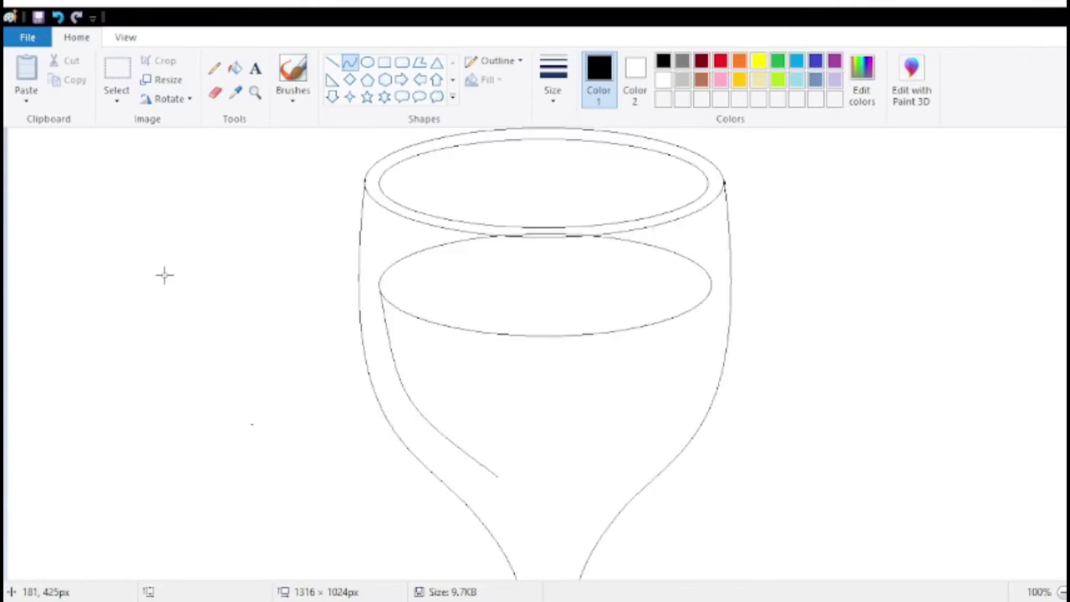
{"action": "scroll", "coordinate": [164, 276], "scroll_direction": "down", "scroll_amount": 5}
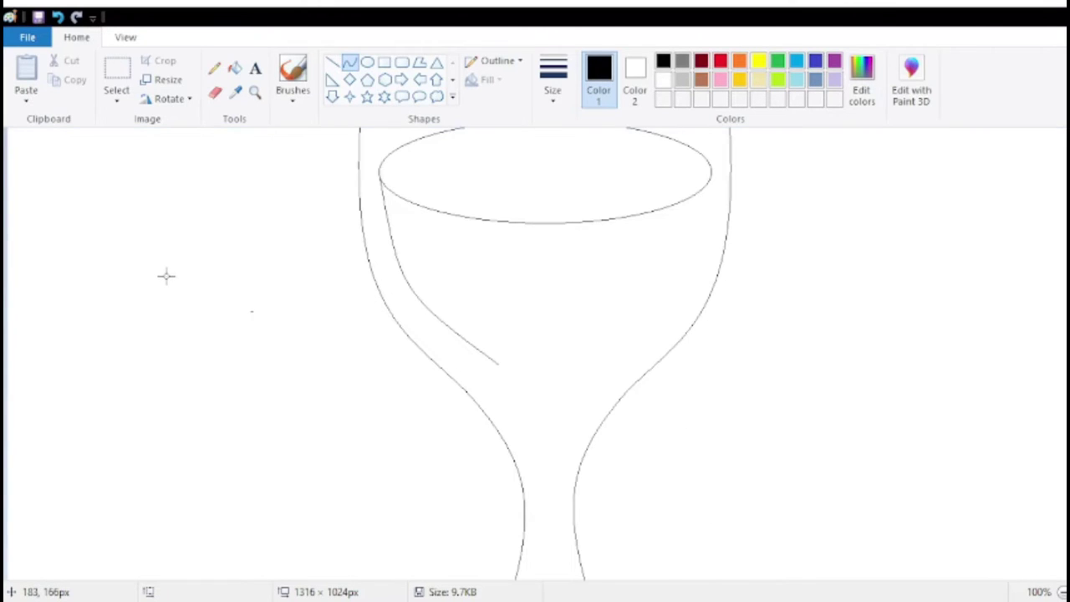
{"action": "scroll", "coordinate": [165, 276], "scroll_direction": "up", "scroll_amount": 5}
Step: Copy the left part of the liquid oval and its left side curve with a free-form selection
{"action": "left_click", "coordinate": [1063, 592]}
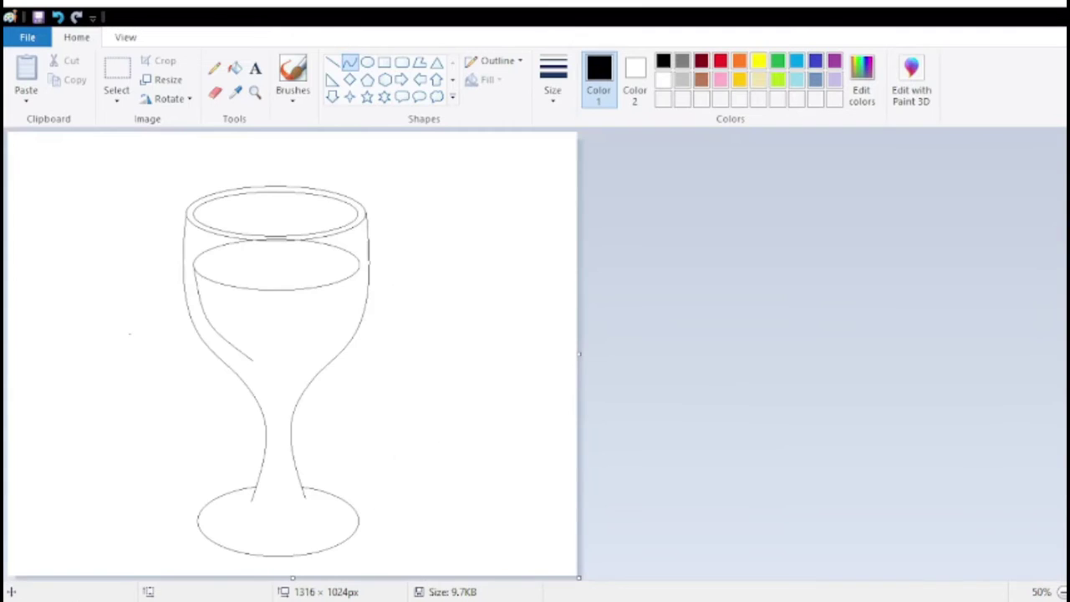
{"action": "left_click", "coordinate": [117, 71]}
{"action": "left_click_drag", "start_coordinate": [188, 244], "coordinate": [301, 358]}
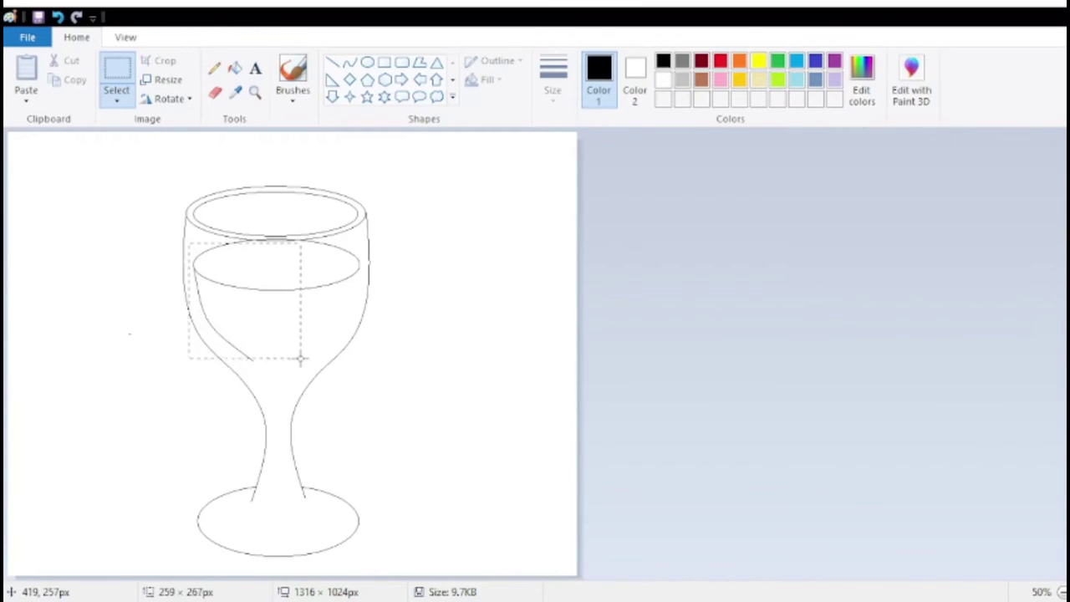
{"action": "left_click", "coordinate": [98, 177]}
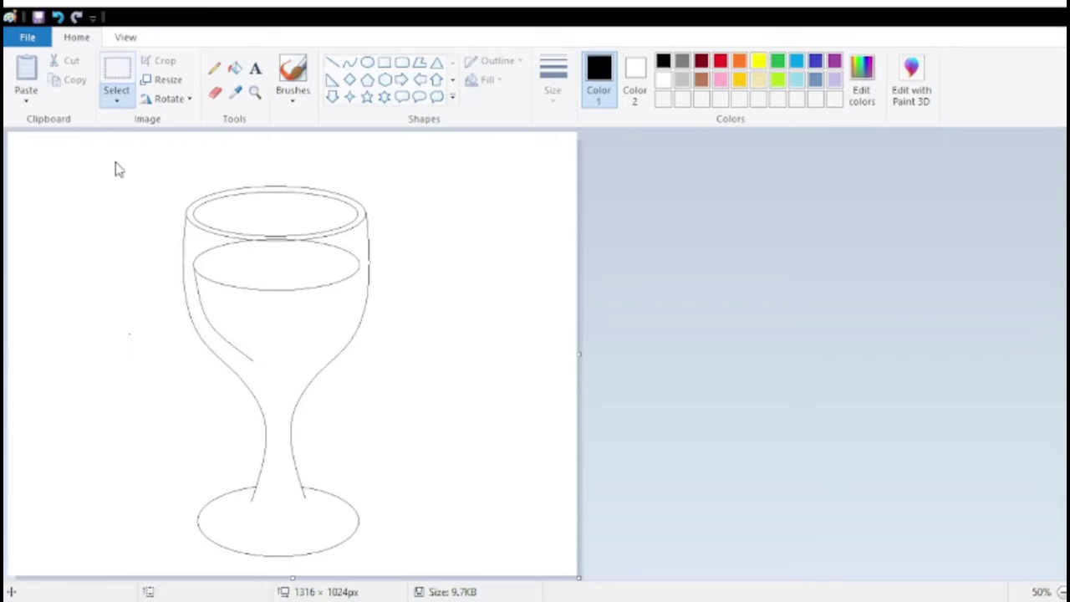
{"action": "mouse_move", "coordinate": [193, 242]}
{"action": "left_mouse_down"}
{"action": "mouse_move", "coordinate": [217, 341]}
{"action": "mouse_move", "coordinate": [267, 372]}
{"action": "mouse_move", "coordinate": [293, 334]}
{"action": "mouse_move", "coordinate": [269, 269]}
{"action": "mouse_move", "coordinate": [193, 243]}
{"action": "left_mouse_up"}
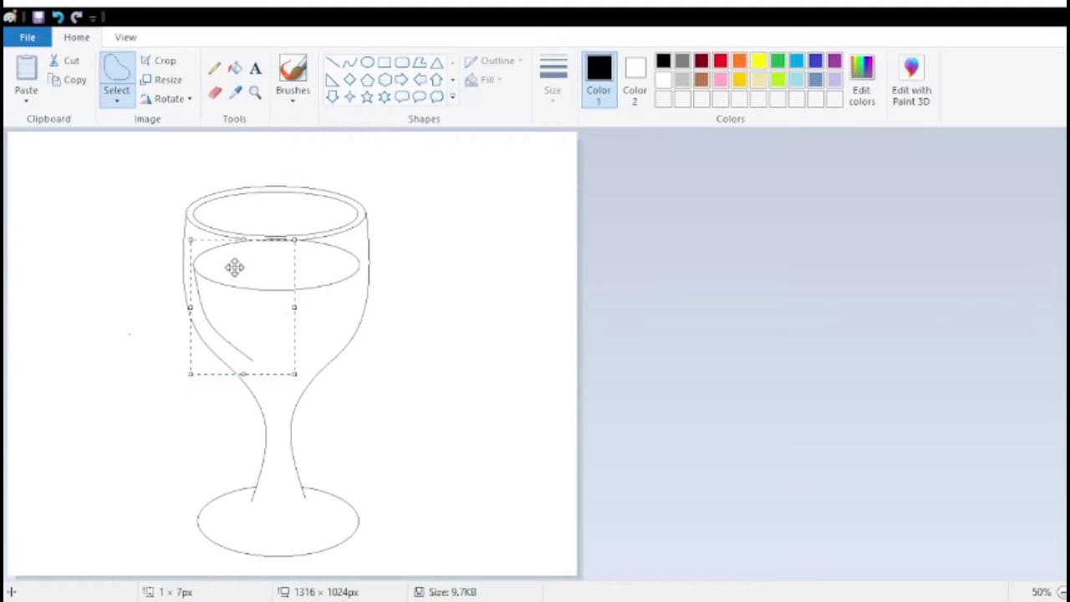
{"action": "key", "text": "ctrl+c"}
{"action": "left_click", "coordinate": [58, 230]}
Step: Paste the copied piece, mirrored horizontally, in the blank area just right of the goblet
{"action": "key", "text": "ctrl+v"}
{"action": "left_click_drag", "start_coordinate": [57, 226], "coordinate": [83, 327]}
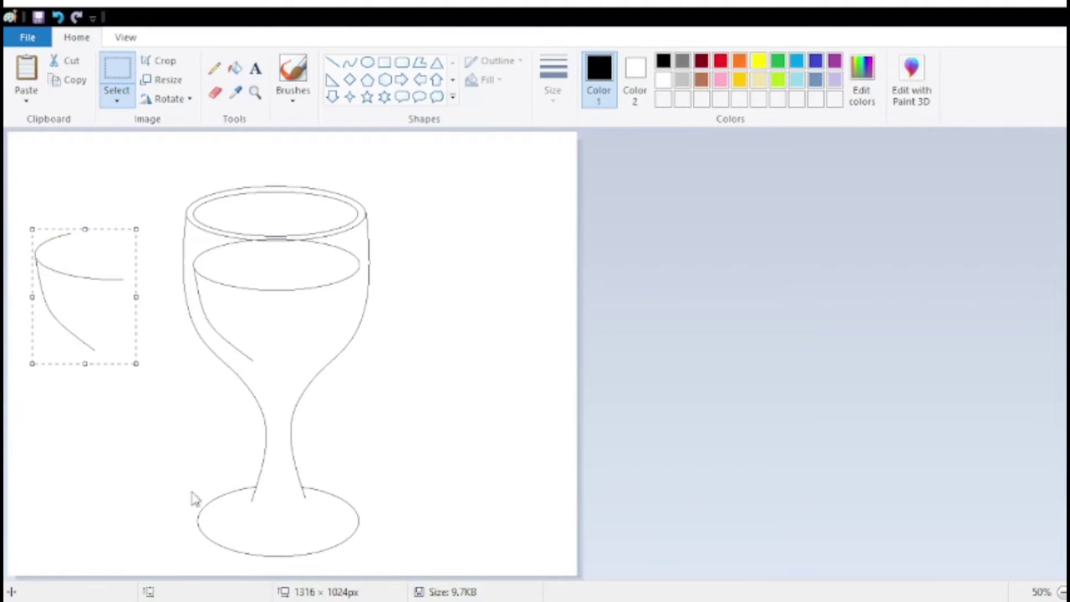
{"action": "left_click_drag", "start_coordinate": [115, 297], "coordinate": [378, 318]}
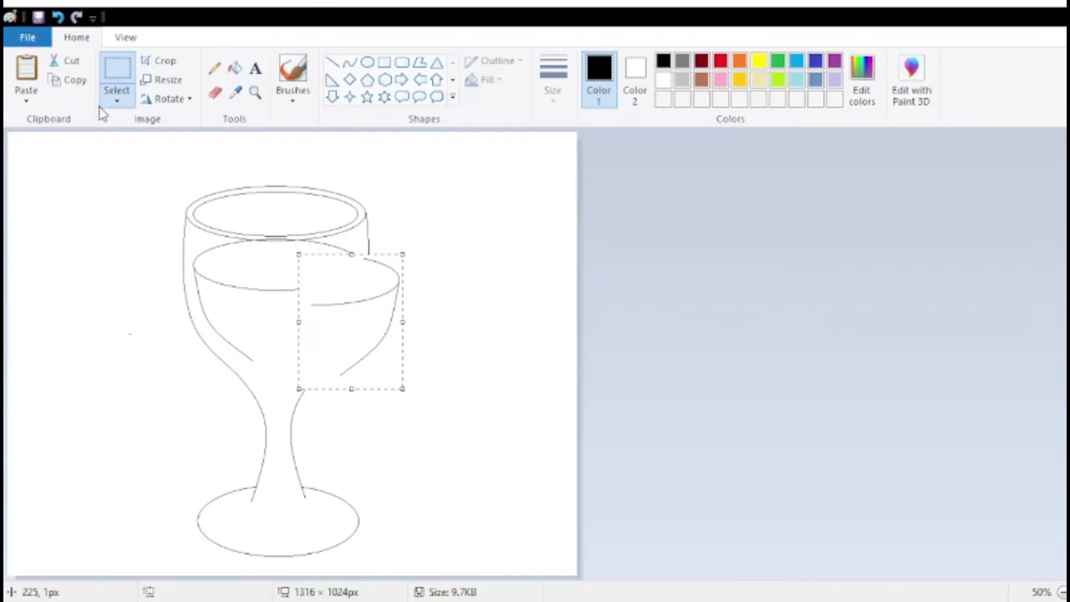
{"action": "left_click_drag", "start_coordinate": [376, 300], "coordinate": [457, 291]}
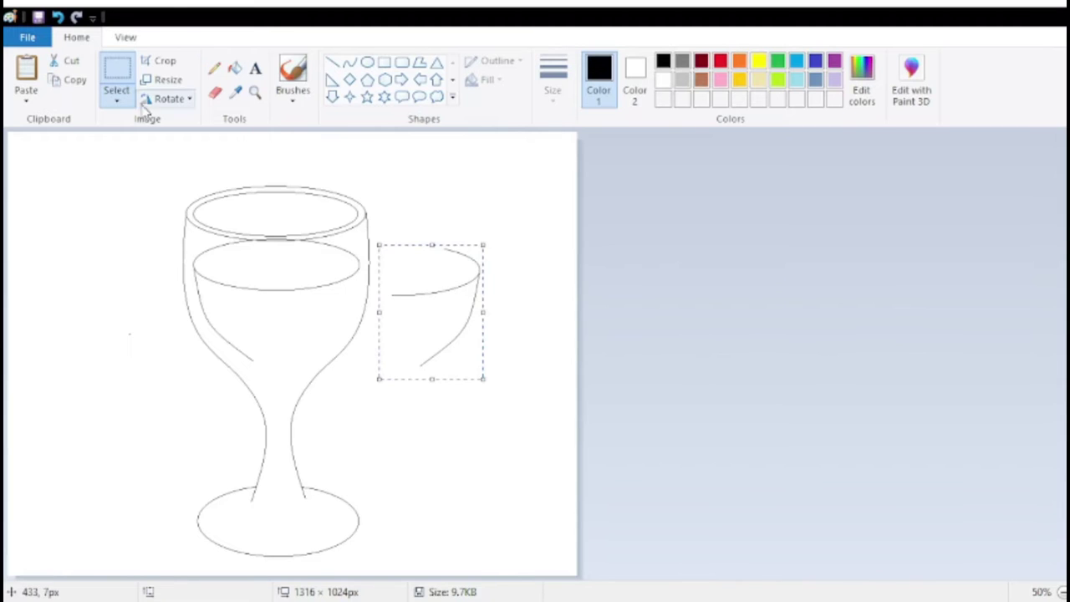
Step: Erase the leftover oval arcs from the mirrored copy, leaving only the side curve
{"action": "scroll", "coordinate": [569, 238], "scroll_direction": "up", "scroll_amount": 1}
{"action": "scroll", "coordinate": [997, 473], "scroll_direction": "down", "scroll_amount": 2}
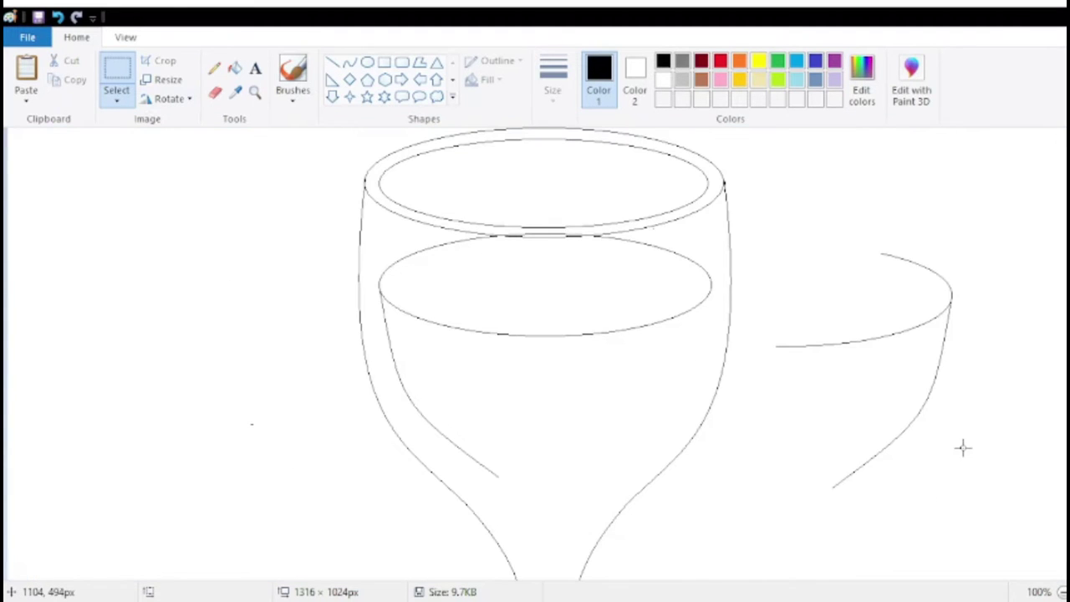
{"action": "scroll", "coordinate": [964, 442], "scroll_direction": "down", "scroll_amount": 2}
{"action": "scroll", "coordinate": [966, 416], "scroll_direction": "up", "scroll_amount": 2}
{"action": "left_click", "coordinate": [215, 92]}
{"action": "left_click_drag", "start_coordinate": [774, 350], "coordinate": [820, 345]}
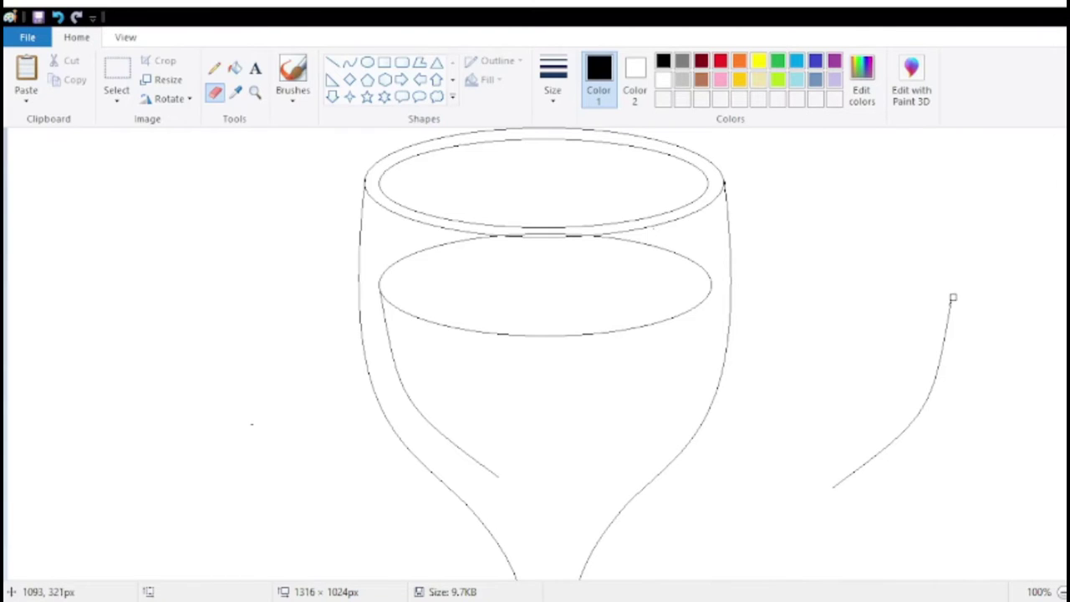
Step: Move the mirrored side curve into the bowl with a free-form selection so it meets the liquid oval's right end
{"action": "left_click", "coordinate": [117, 99]}
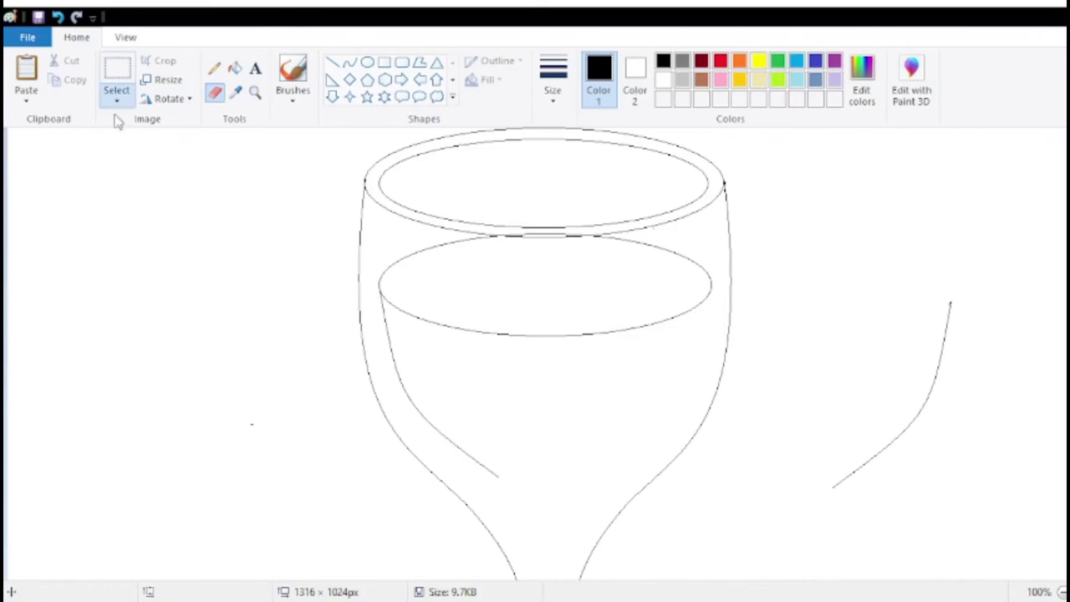
{"action": "left_click", "coordinate": [132, 170]}
{"action": "mouse_move", "coordinate": [848, 265]}
{"action": "left_mouse_down"}
{"action": "mouse_move", "coordinate": [830, 563]}
{"action": "mouse_move", "coordinate": [1017, 332]}
{"action": "mouse_move", "coordinate": [886, 254]}
{"action": "mouse_move", "coordinate": [849, 266]}
{"action": "left_mouse_up"}
{"action": "left_click_drag", "start_coordinate": [934, 312], "coordinate": [690, 322]}
{"action": "left_click", "coordinate": [911, 382]}
Step: Try to join the lower ends of the liquid's two side curves with a bent curve
{"action": "scroll", "coordinate": [870, 408], "scroll_direction": "down", "scroll_amount": 3}
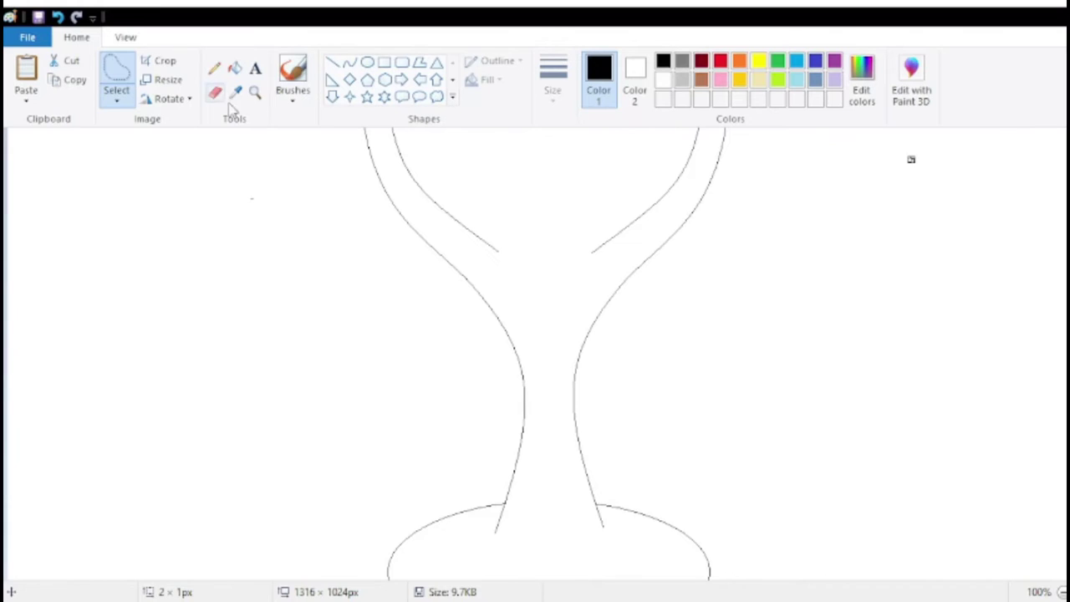
{"action": "left_click", "coordinate": [349, 62]}
{"action": "mouse_move", "coordinate": [497, 251]}
{"action": "left_mouse_down"}
{"action": "mouse_move", "coordinate": [595, 254]}
{"action": "mouse_move", "coordinate": [567, 262]}
{"action": "mouse_move", "coordinate": [570, 272]}
{"action": "left_mouse_up"}
{"action": "key", "text": "Escape"}
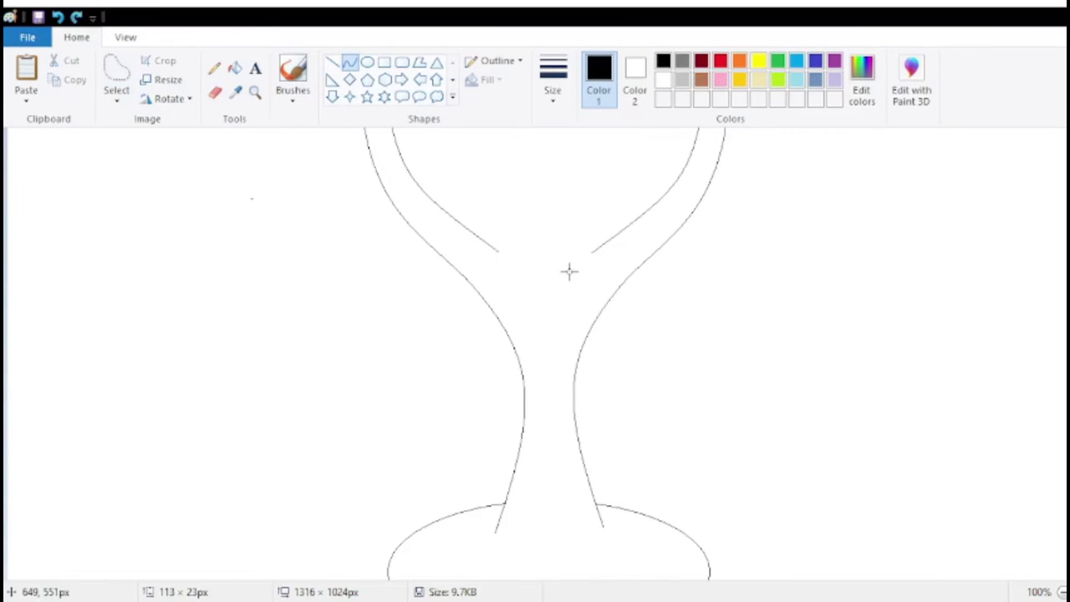
{"action": "mouse_move", "coordinate": [498, 248]}
{"action": "left_mouse_down"}
{"action": "mouse_move", "coordinate": [591, 253]}
{"action": "mouse_move", "coordinate": [544, 267]}
{"action": "mouse_move", "coordinate": [592, 251]}
{"action": "mouse_move", "coordinate": [536, 277]}
{"action": "mouse_move", "coordinate": [522, 268]}
{"action": "left_mouse_up"}
{"action": "key", "text": "Escape"}
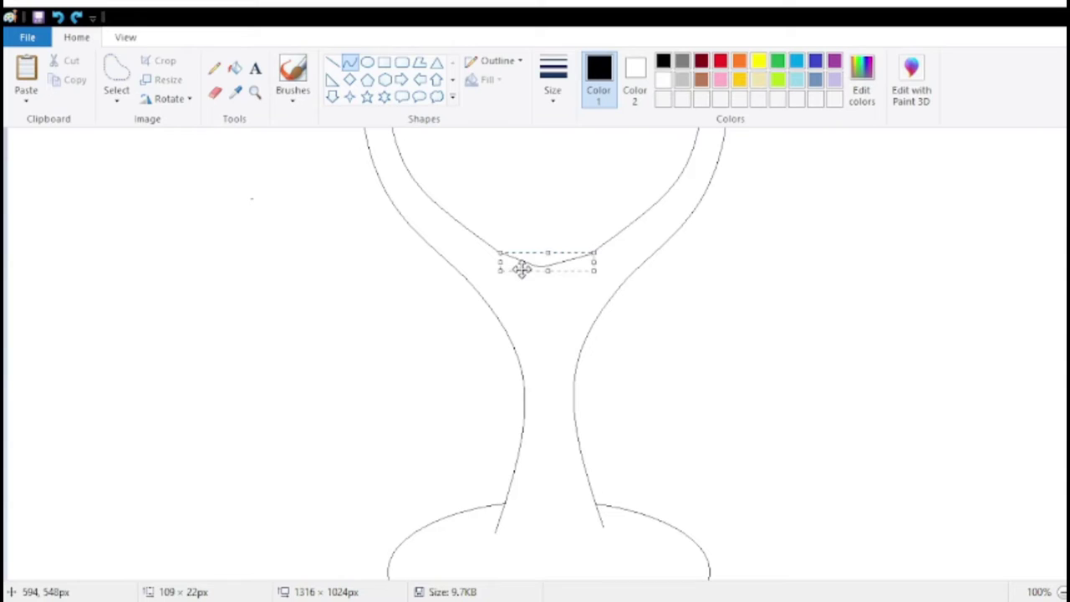
{"action": "key", "text": "Delete"}
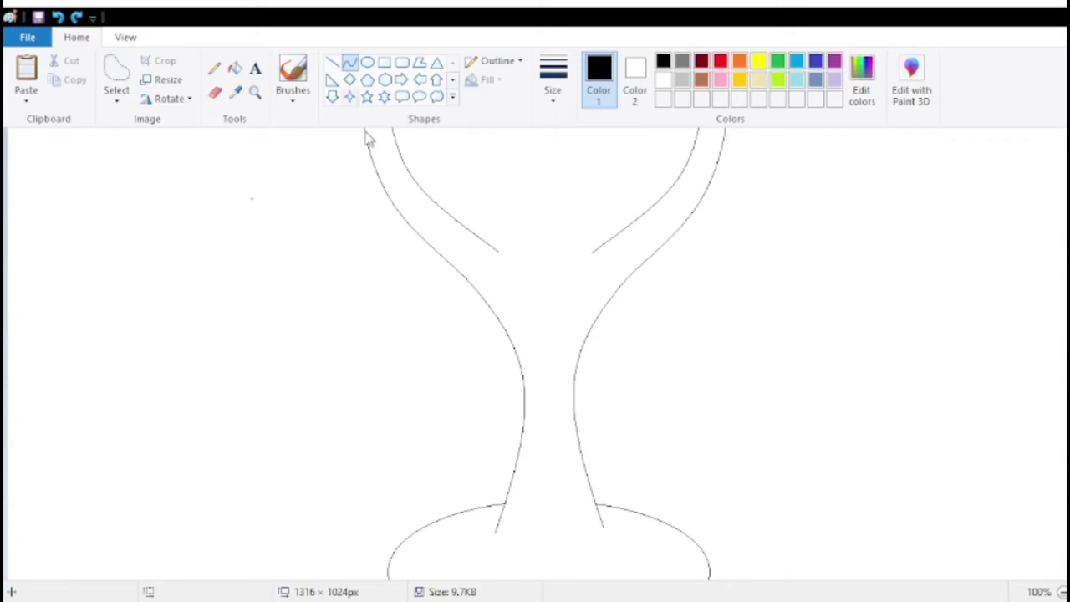
{"action": "left_click_drag", "start_coordinate": [499, 252], "coordinate": [591, 265]}
{"action": "left_click", "coordinate": [623, 261]}
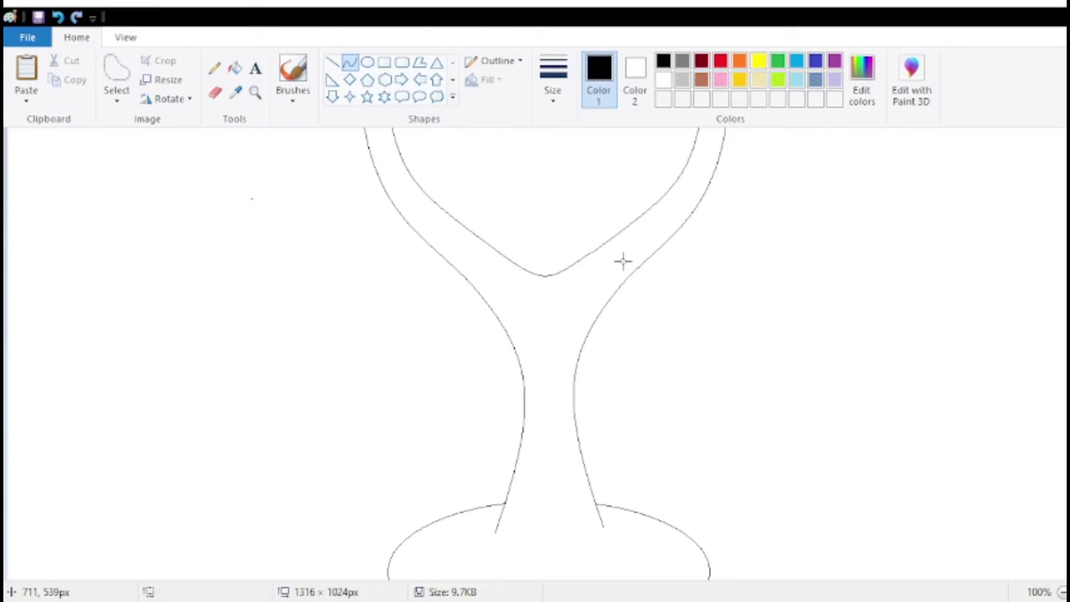
{"action": "key", "text": "ctrl+z"}
Step: Draw a rounded bottom curve joining the lower ends of the liquid's two side curves
{"action": "mouse_move", "coordinate": [500, 252]}
{"action": "left_mouse_down"}
{"action": "mouse_move", "coordinate": [592, 252]}
{"action": "mouse_move", "coordinate": [552, 299]}
{"action": "mouse_move", "coordinate": [563, 289]}
{"action": "mouse_move", "coordinate": [499, 270]}
{"action": "mouse_move", "coordinate": [546, 251]}
{"action": "left_mouse_up"}
{"action": "left_click", "coordinate": [538, 184]}
Step: Fill the rim band and the leftover sliver at its lower edge with black, and recolor the whole ring light gray
{"action": "scroll", "coordinate": [606, 296], "scroll_direction": "up", "scroll_amount": 3}
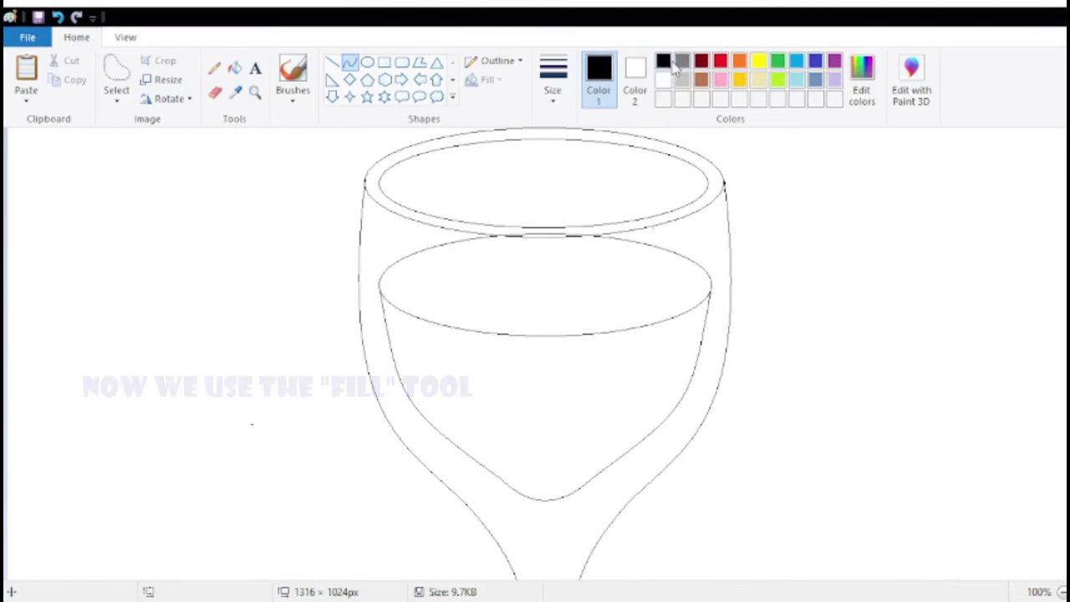
{"action": "left_click", "coordinate": [235, 69]}
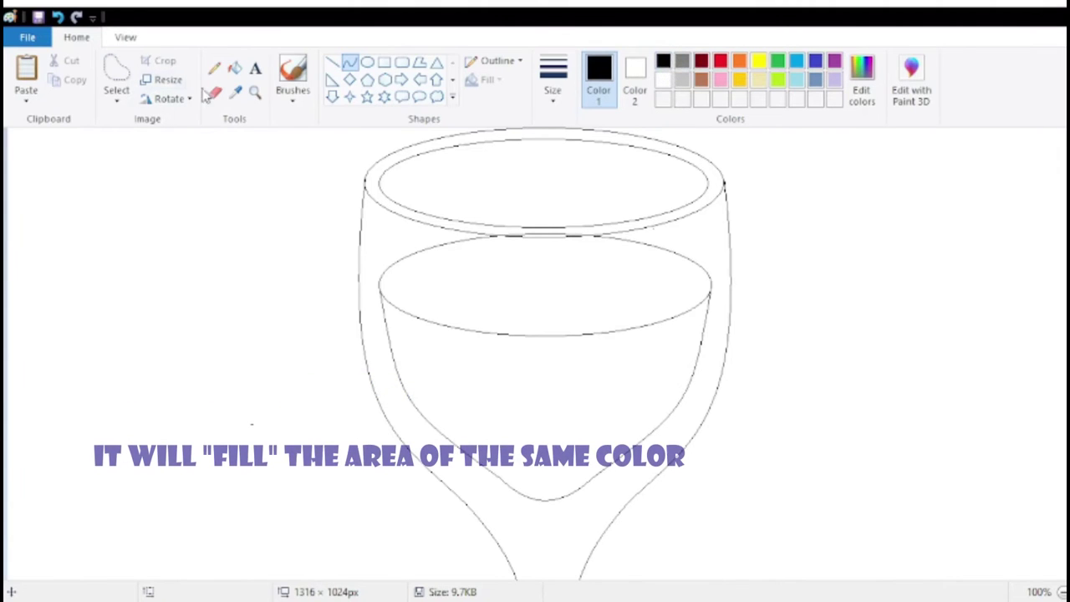
{"action": "left_click", "coordinate": [380, 167]}
{"action": "left_click", "coordinate": [255, 92]}
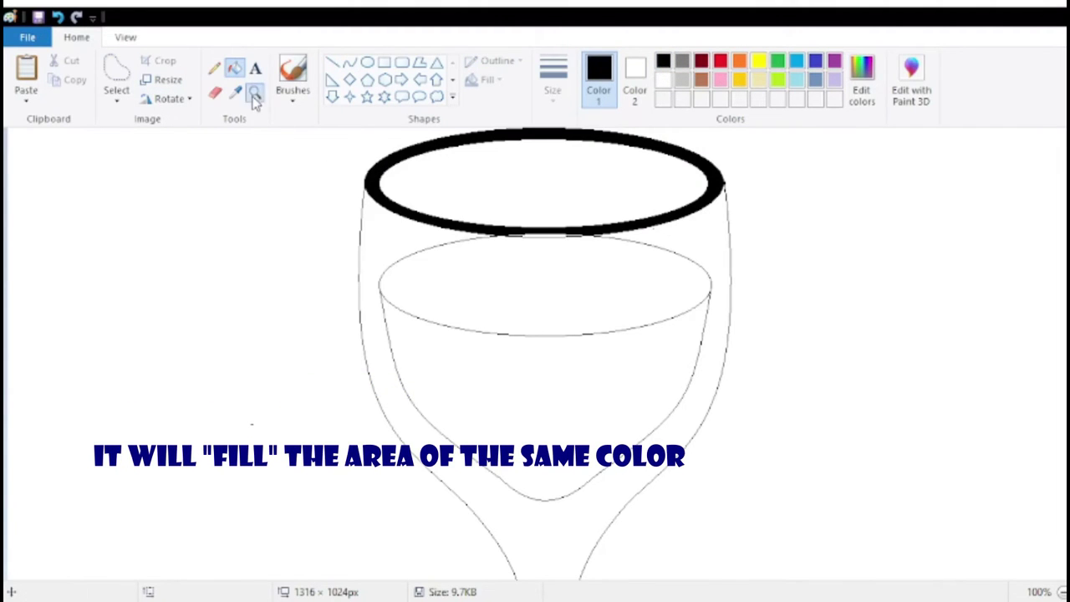
{"action": "left_click", "coordinate": [502, 248]}
{"action": "left_click", "coordinate": [235, 69]}
{"action": "left_click", "coordinate": [690, 329]}
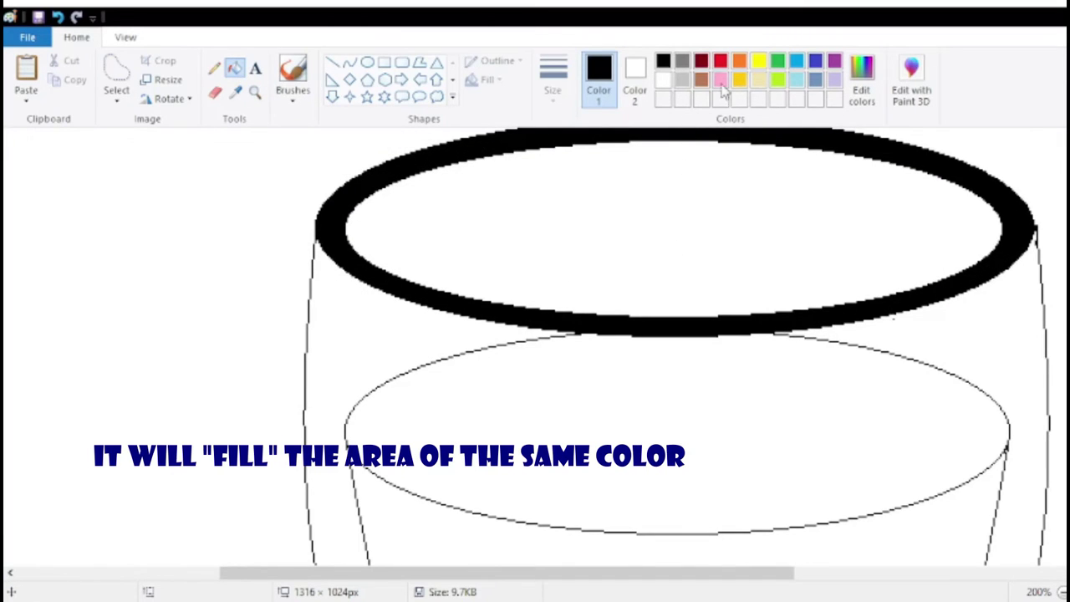
{"action": "left_click", "coordinate": [684, 80]}
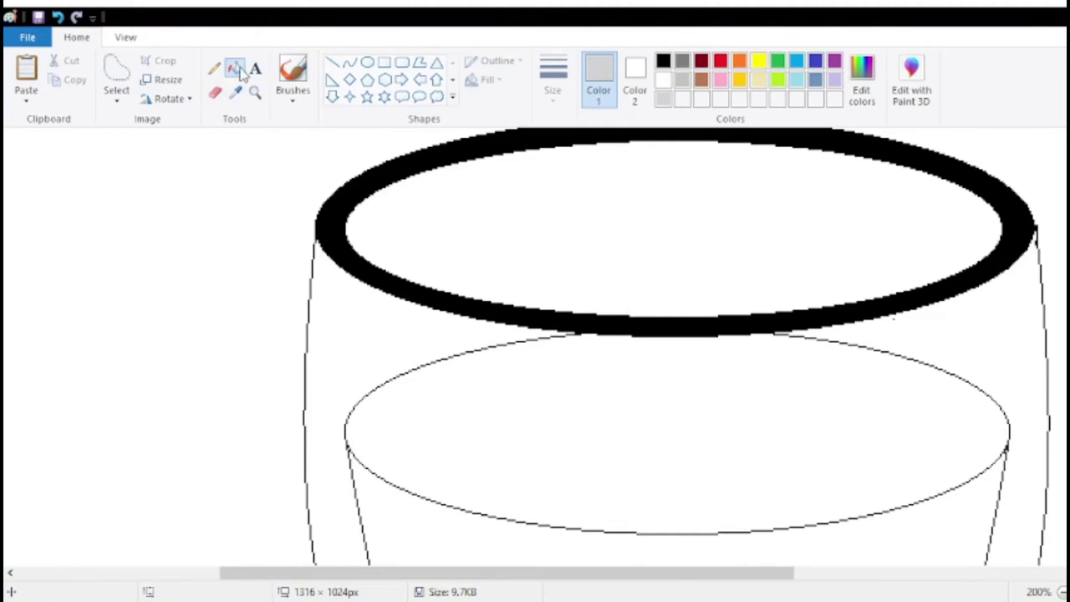
{"action": "left_click", "coordinate": [337, 229]}
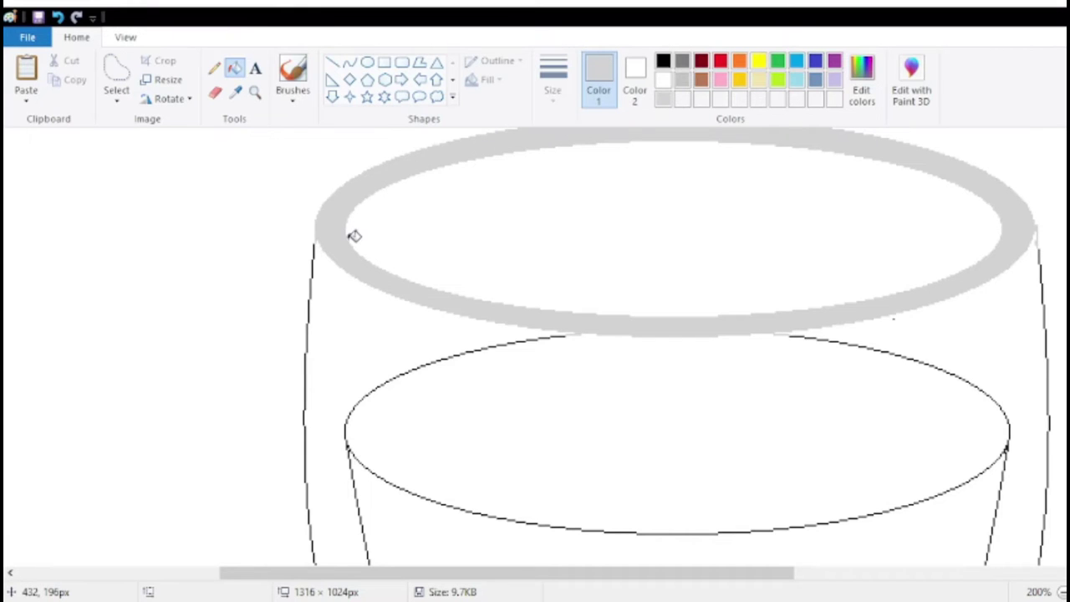
Step: Fill the goblet's bowl wall, stem and base with black, and the opening inside the rim as well
{"action": "scroll", "coordinate": [357, 247], "scroll_direction": "down", "scroll_amount": 10}
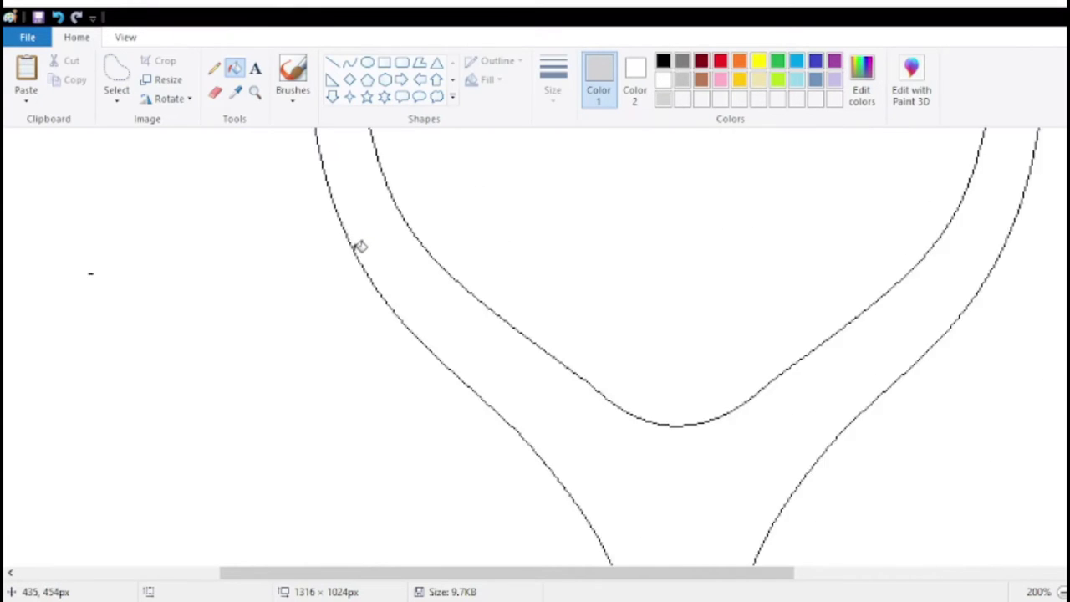
{"action": "left_click", "coordinate": [663, 61]}
{"action": "left_click", "coordinate": [636, 246]}
{"action": "left_click", "coordinate": [1062, 591]}
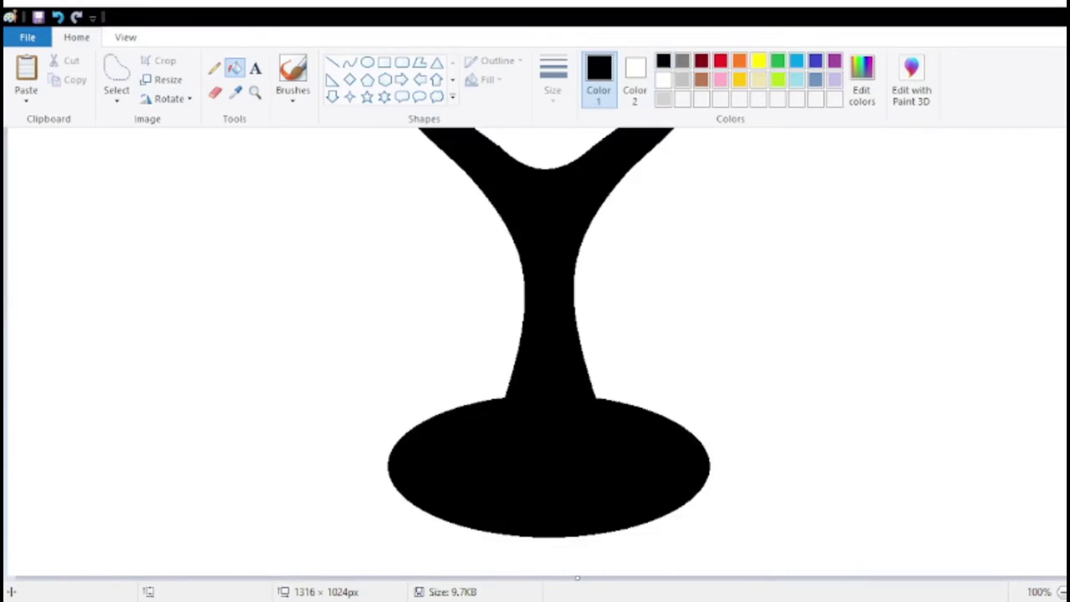
{"action": "left_click", "coordinate": [1062, 591]}
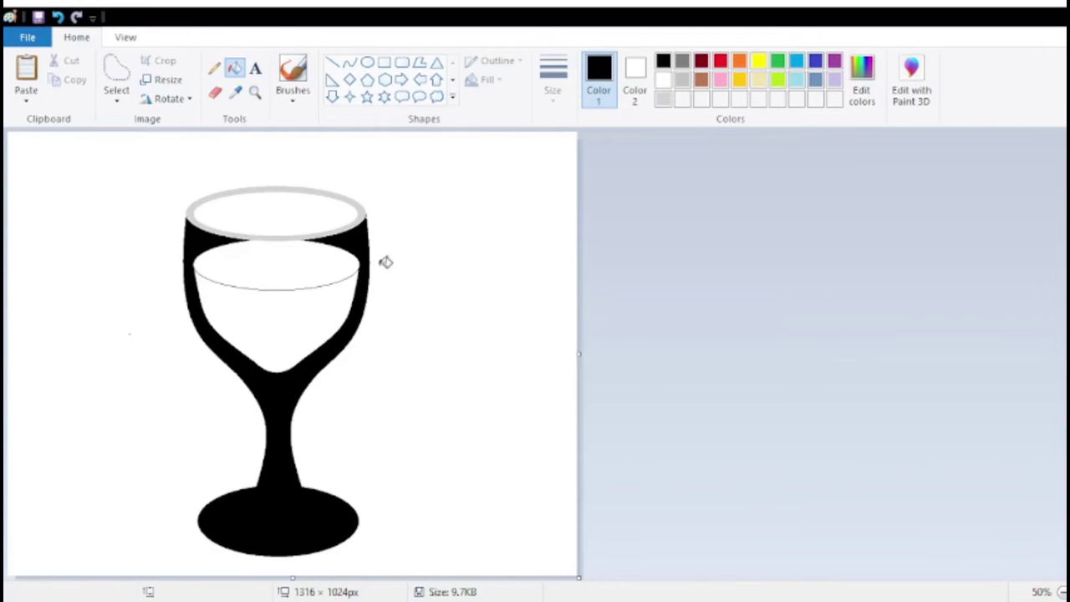
{"action": "left_click", "coordinate": [286, 211]}
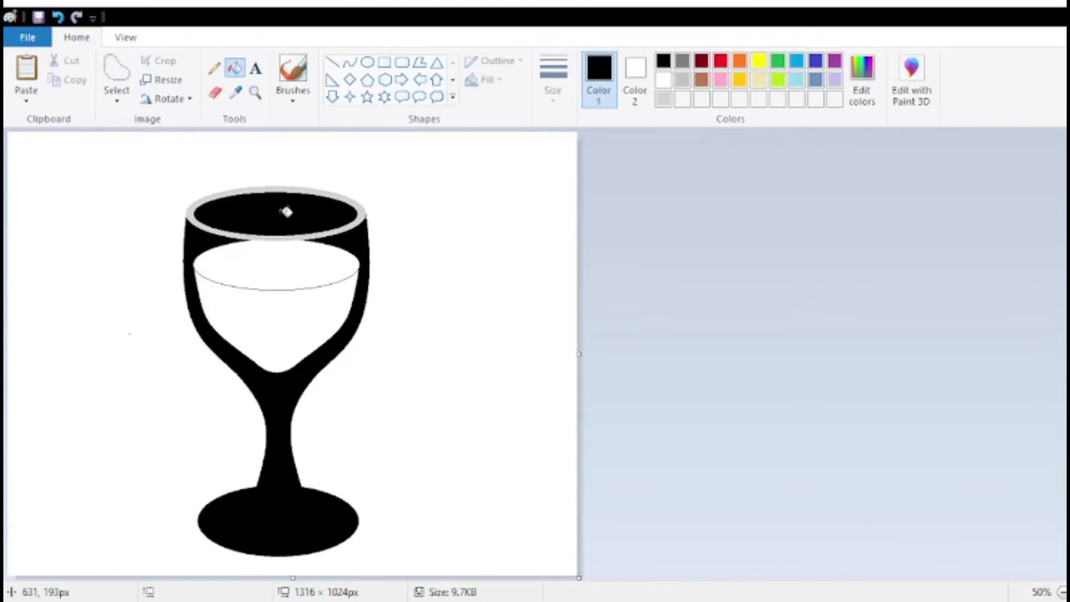
Step: Recolor the rim opening and the goblet's black body dark gray
{"action": "left_click", "coordinate": [682, 64]}
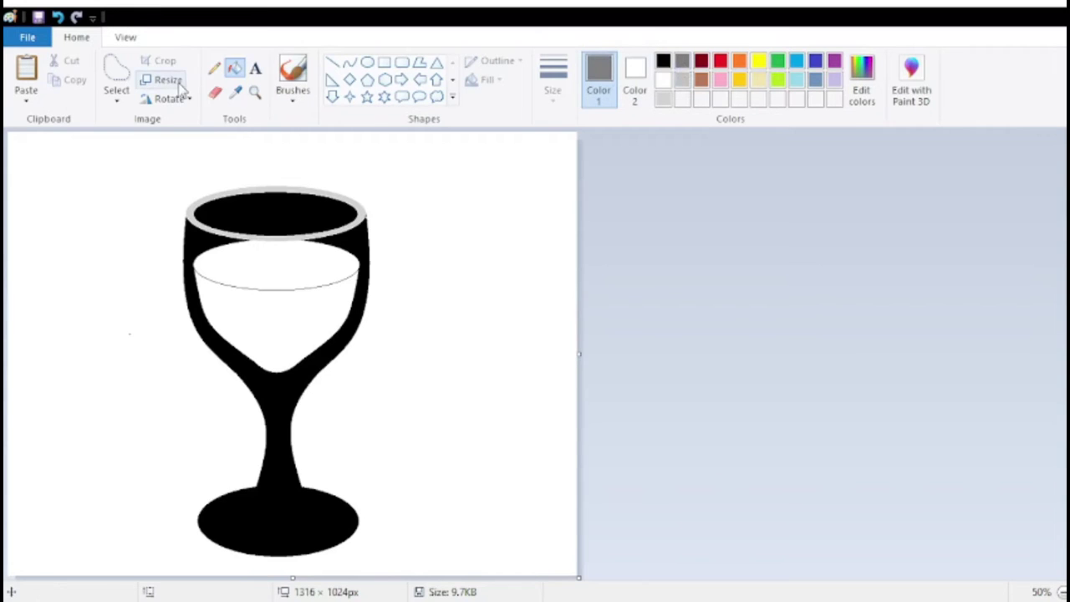
{"action": "left_click", "coordinate": [276, 209]}
{"action": "left_click", "coordinate": [365, 250]}
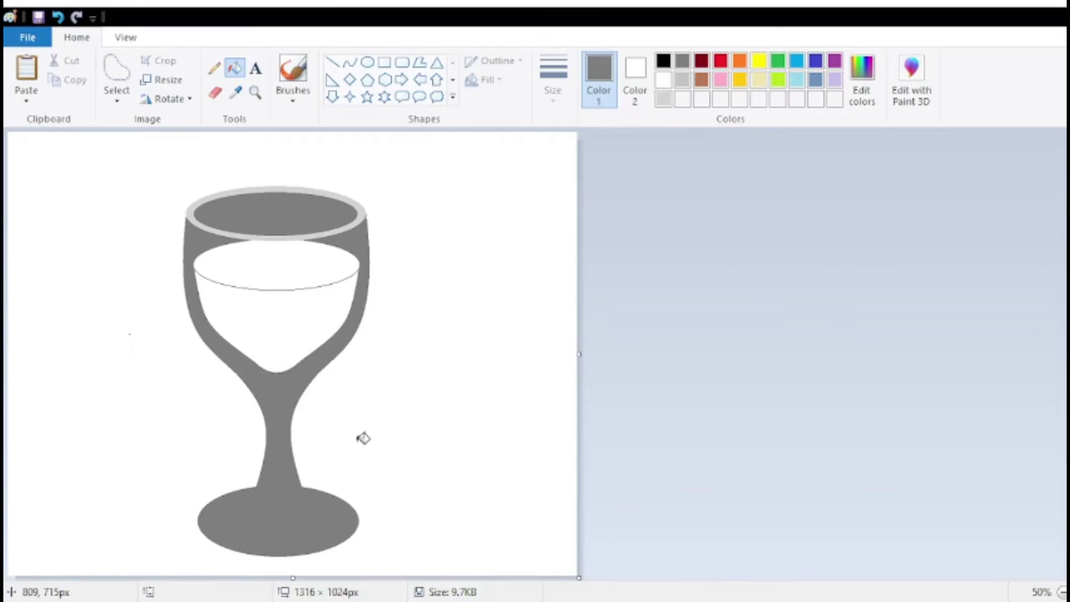
Step: Fill the liquid's oval surface and the liquid body below it with black
{"action": "left_click", "coordinate": [663, 61]}
{"action": "left_click", "coordinate": [304, 248]}
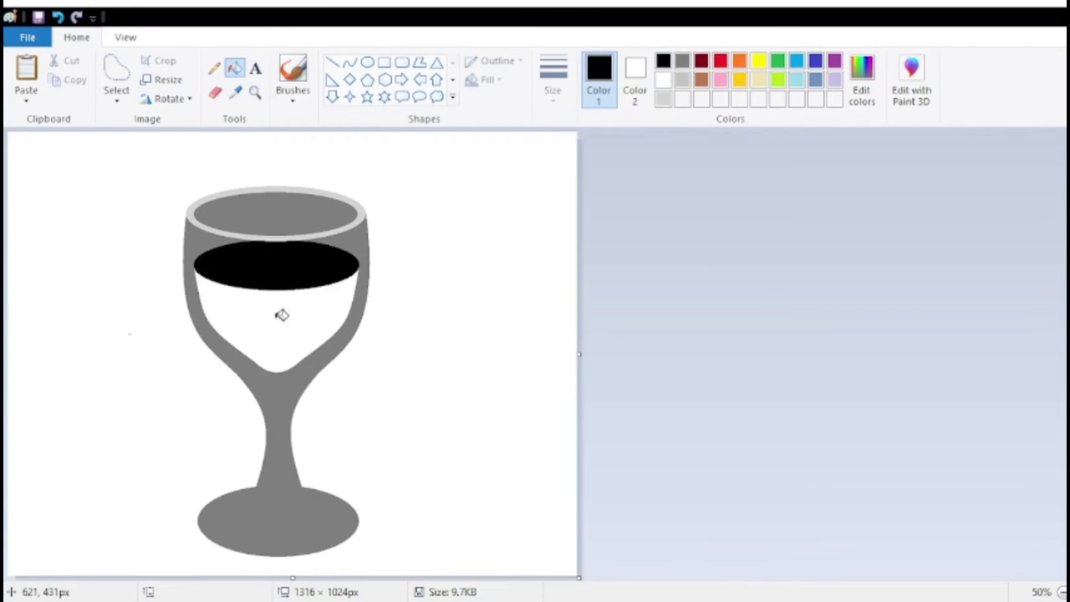
{"action": "left_click", "coordinate": [281, 316]}
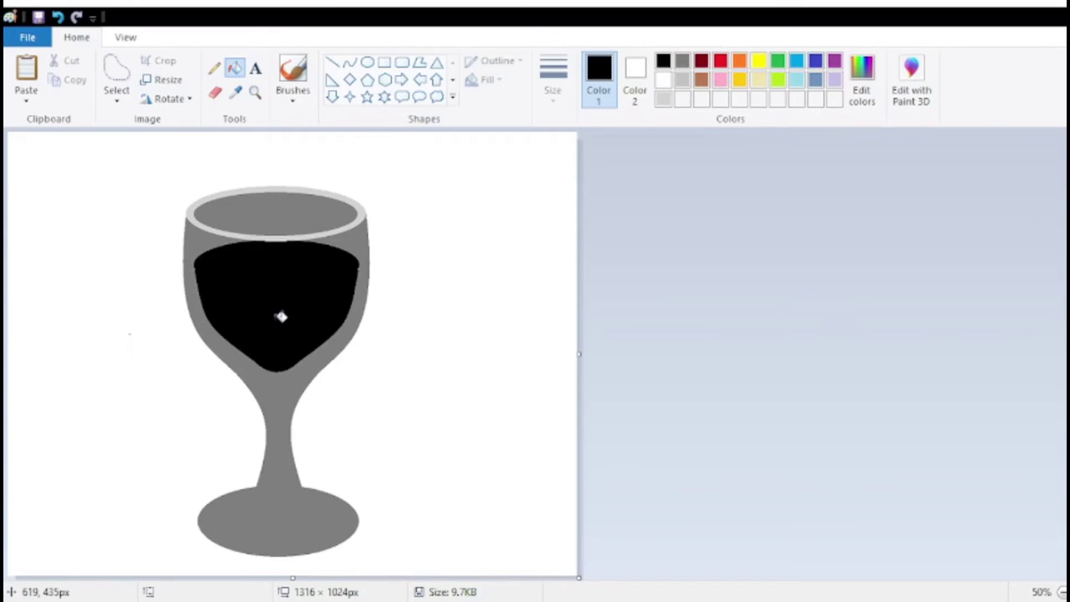
Step: Try orange, yellow and purple as fill colors for the liquid
{"action": "left_click", "coordinate": [743, 64]}
{"action": "left_click", "coordinate": [279, 257]}
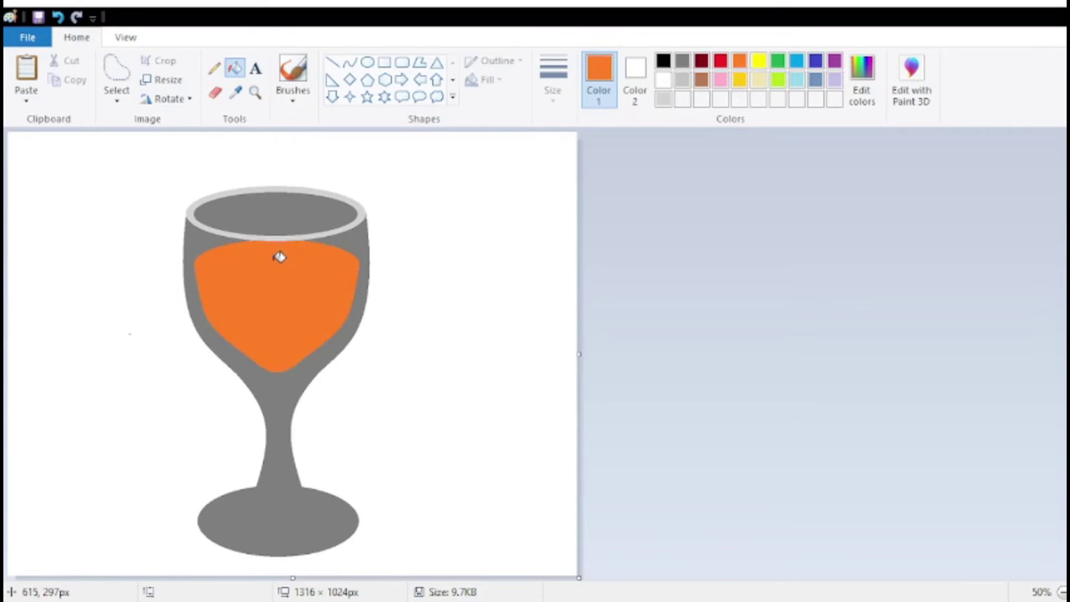
{"action": "left_click", "coordinate": [758, 61]}
{"action": "left_click", "coordinate": [219, 298]}
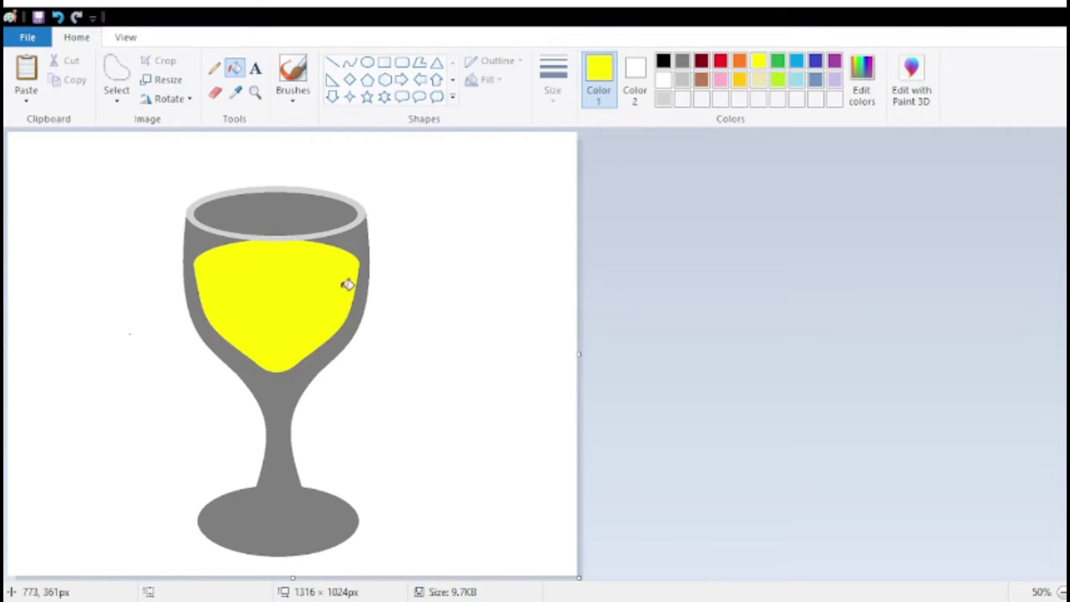
{"action": "left_click", "coordinate": [739, 61]}
{"action": "left_click", "coordinate": [273, 294]}
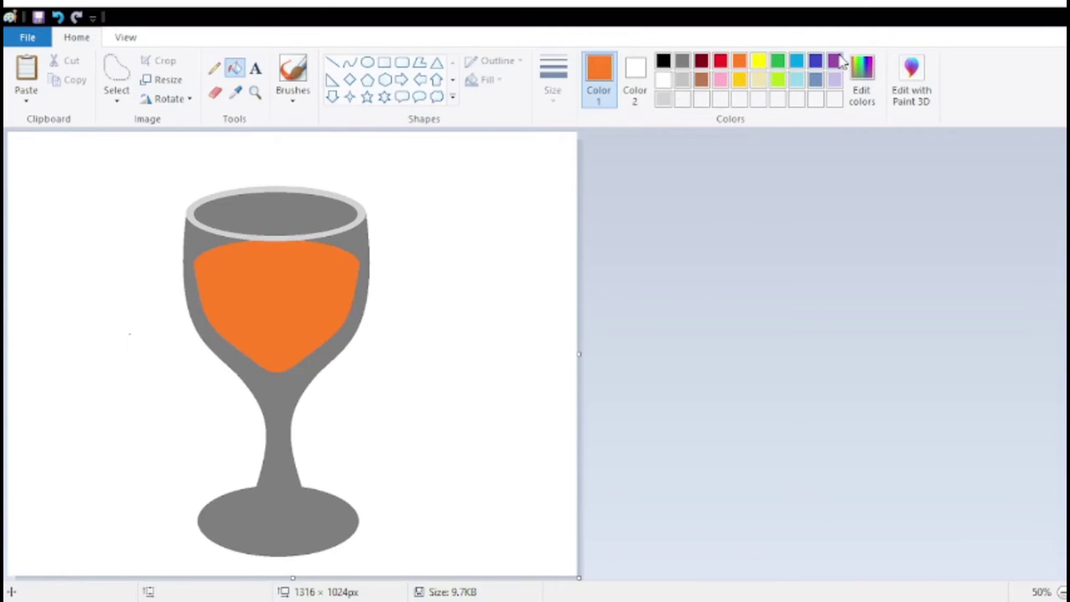
{"action": "left_click", "coordinate": [835, 61]}
{"action": "left_click", "coordinate": [301, 295]}
Step: Fill the liquid inside the bowl with red
{"action": "left_click", "coordinate": [720, 61]}
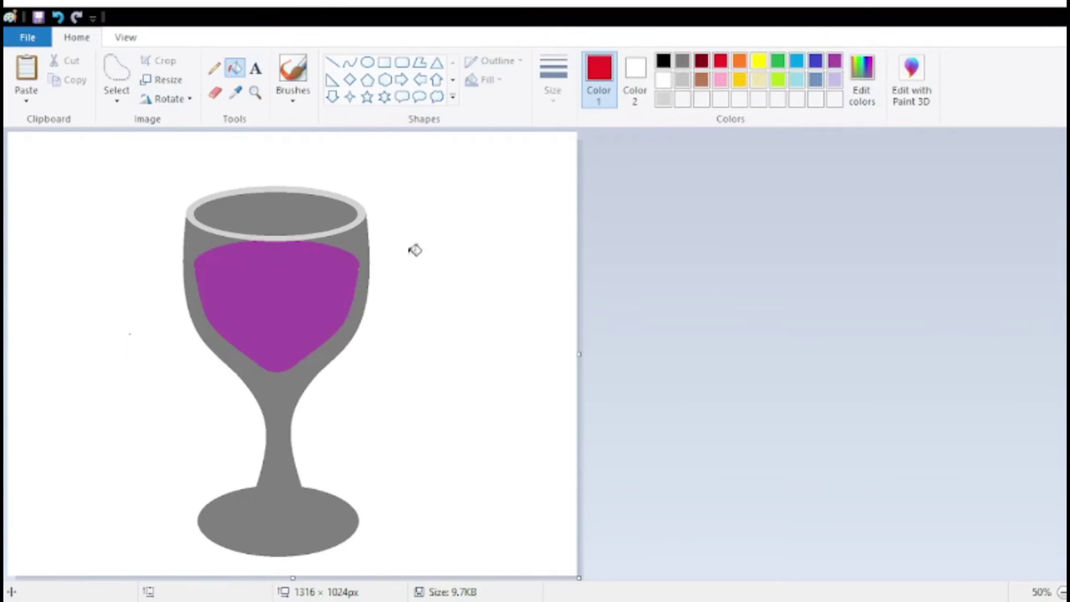
{"action": "left_click", "coordinate": [316, 259]}
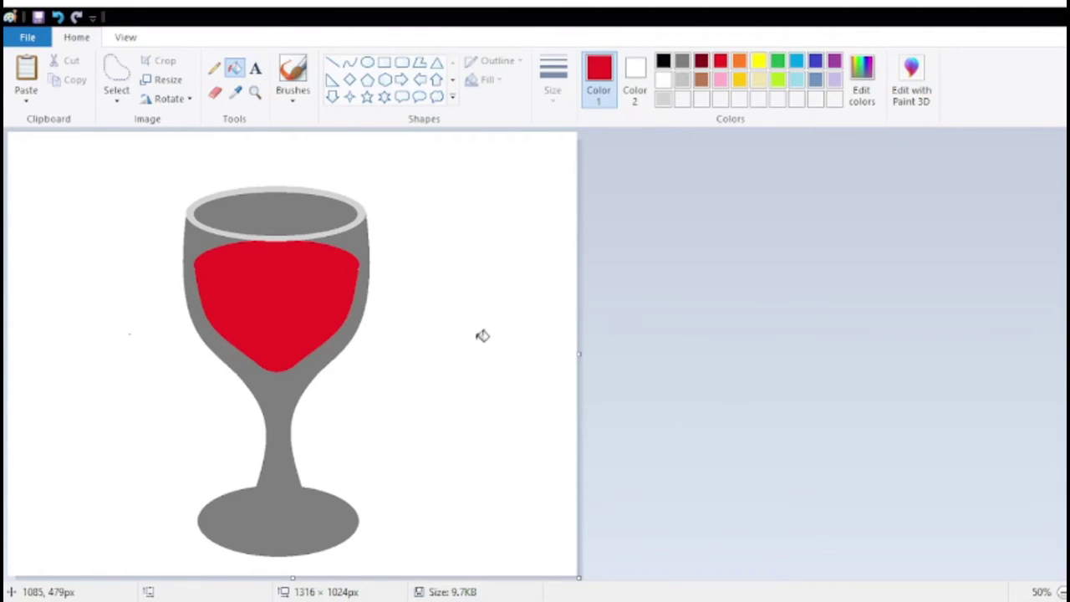
{"action": "key", "text": "ctrl+Page_Up"}
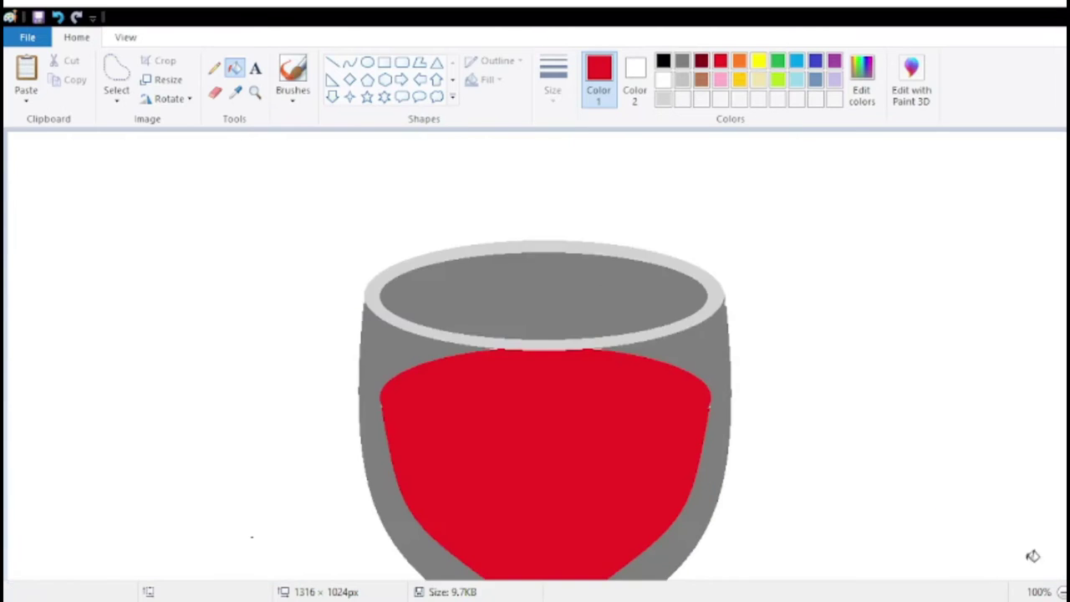
Step: Draw two black curves running side by side from the rim down the bowl's left side to where the bowl narrows
{"action": "scroll", "coordinate": [1032, 554], "scroll_direction": "down", "scroll_amount": 2}
{"action": "left_click", "coordinate": [663, 60]}
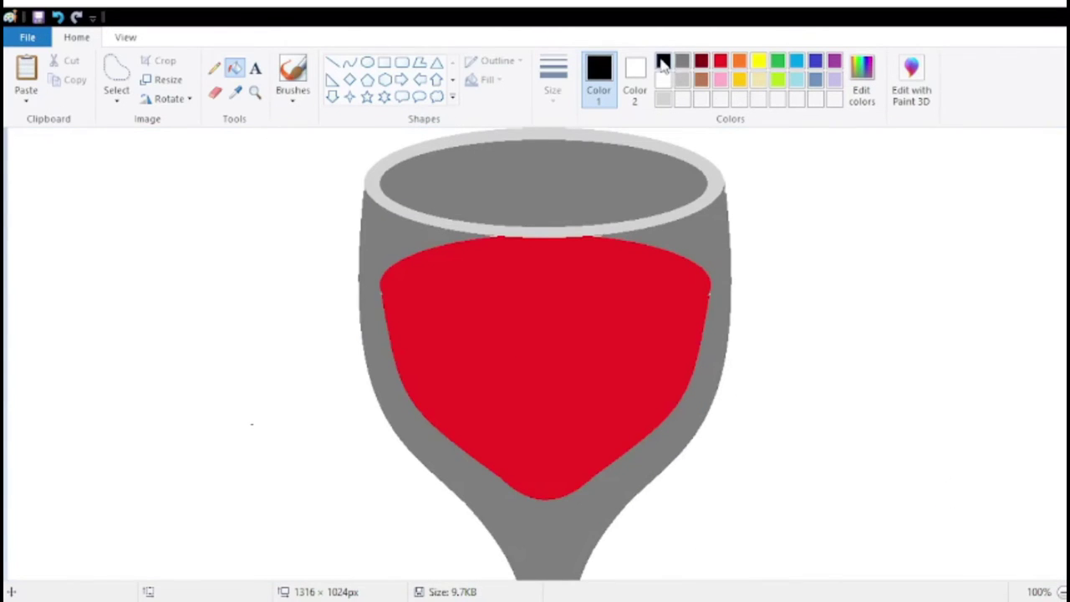
{"action": "left_click", "coordinate": [349, 62]}
{"action": "left_click_drag", "start_coordinate": [434, 228], "coordinate": [509, 502]}
{"action": "left_click_drag", "start_coordinate": [473, 415], "coordinate": [494, 449]}
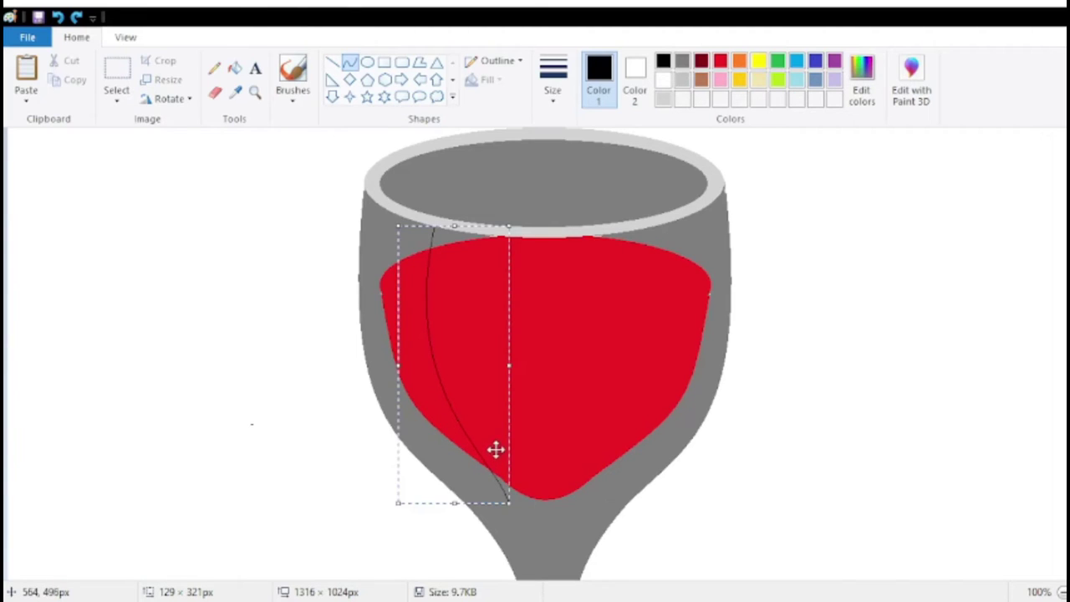
{"action": "left_click", "coordinate": [259, 360]}
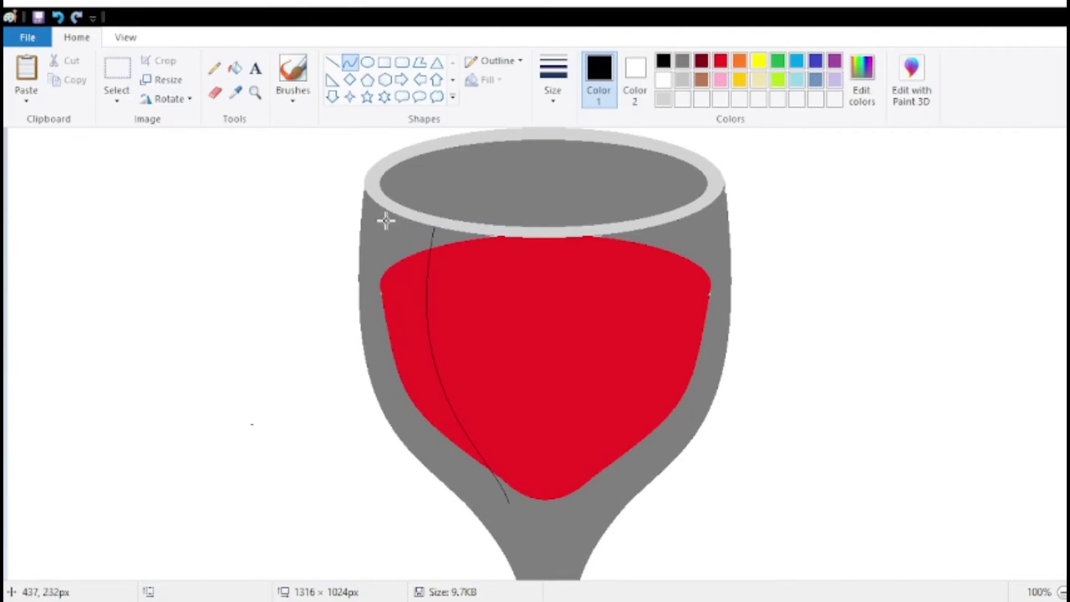
{"action": "left_click_drag", "start_coordinate": [397, 212], "coordinate": [401, 402]}
{"action": "left_click", "coordinate": [325, 394]}
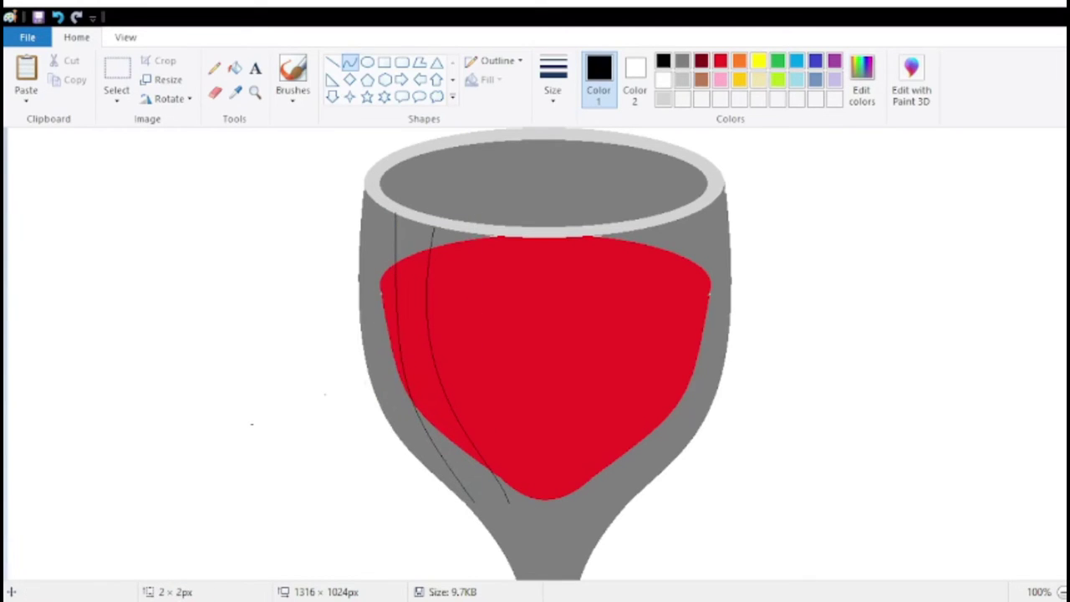
{"action": "key", "text": "ctrl+Page_Down"}
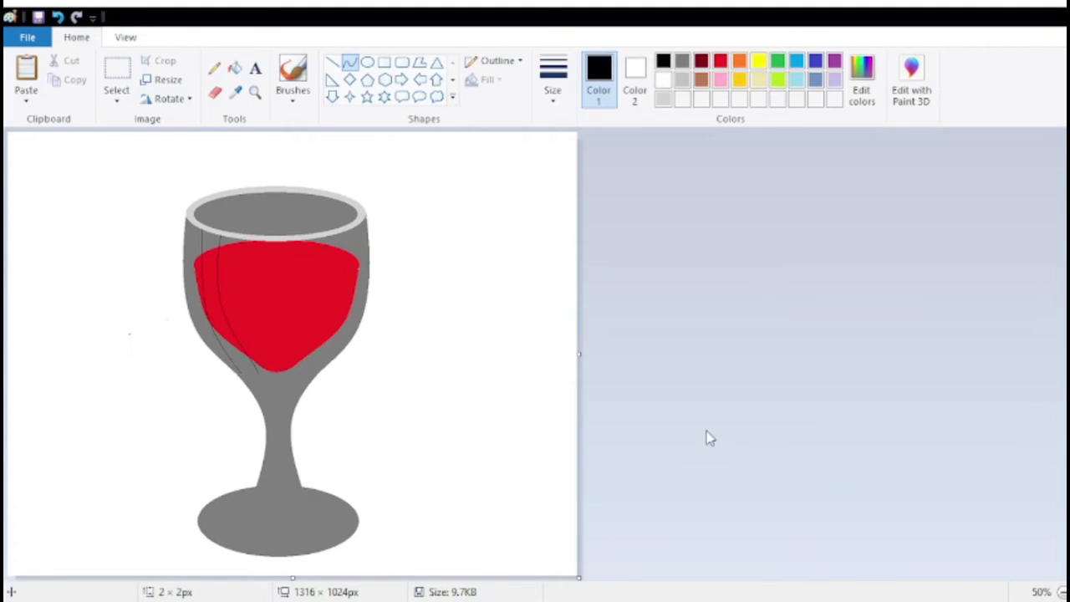
{"action": "scroll", "coordinate": [705, 322], "scroll_direction": "up", "scroll_amount": 1, "text": "ctrl"}
{"action": "scroll", "coordinate": [704, 317], "scroll_direction": "down", "scroll_amount": 3}
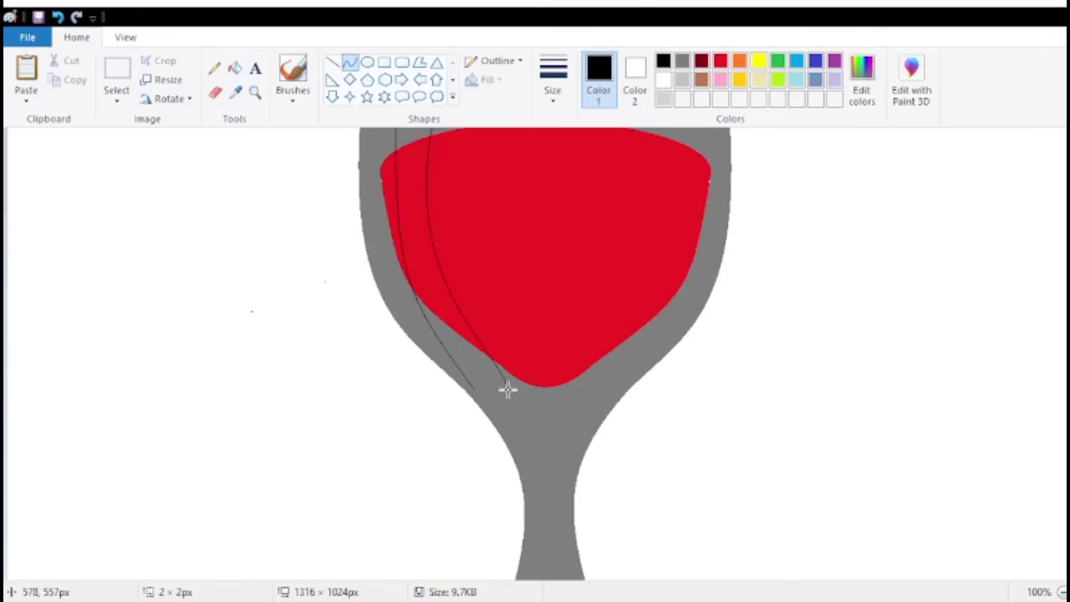
{"action": "left_click_drag", "start_coordinate": [326, 282], "coordinate": [463, 410]}
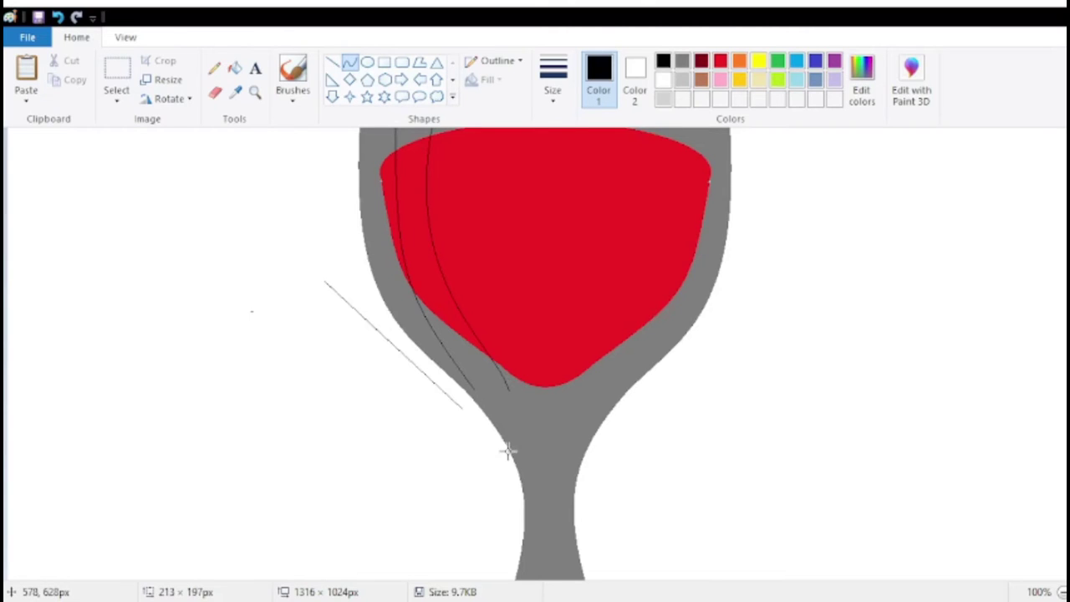
{"action": "key", "text": "ctrl+z"}
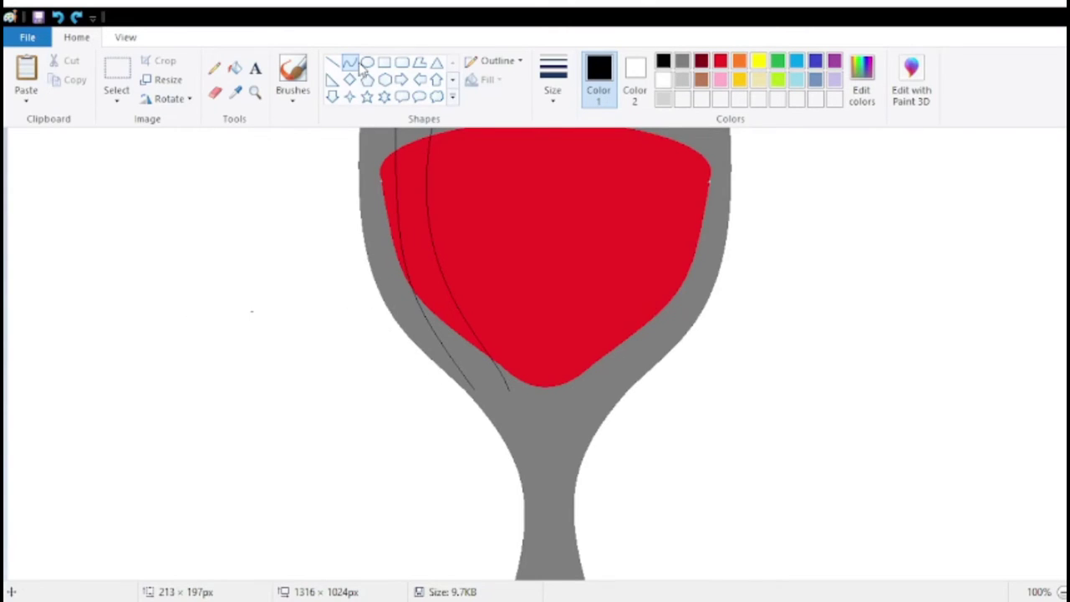
Step: Try to extend the inner bowl curve down the stem with a curve that follows the stem's left edge
{"action": "left_click_drag", "start_coordinate": [508, 386], "coordinate": [524, 571]}
{"action": "left_click_drag", "start_coordinate": [521, 490], "coordinate": [544, 501]}
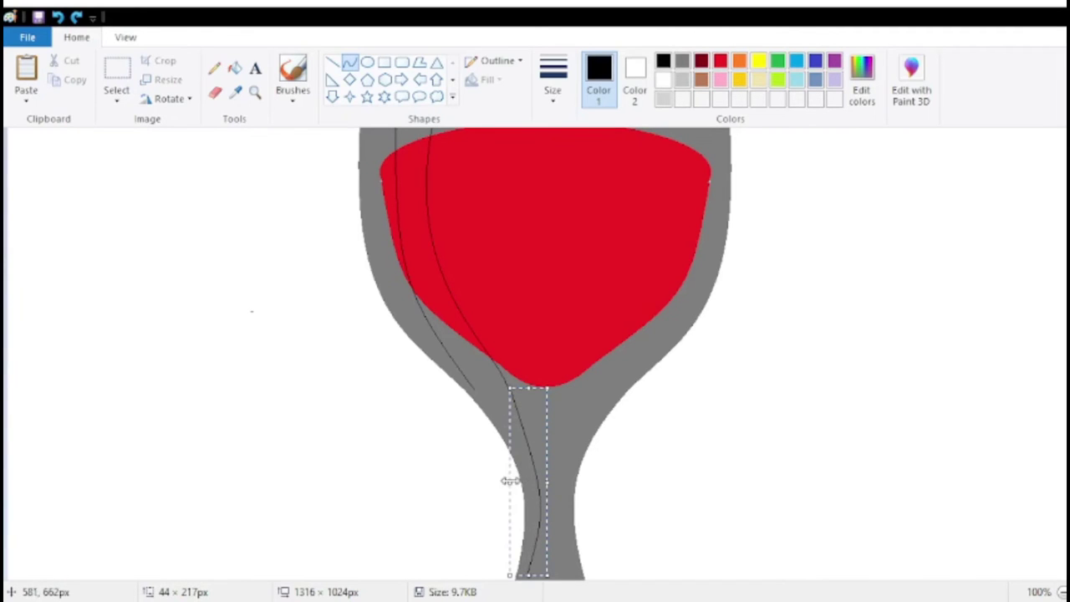
{"action": "left_click", "coordinate": [470, 463]}
{"action": "scroll", "coordinate": [578, 468], "scroll_direction": "down", "scroll_amount": 4}
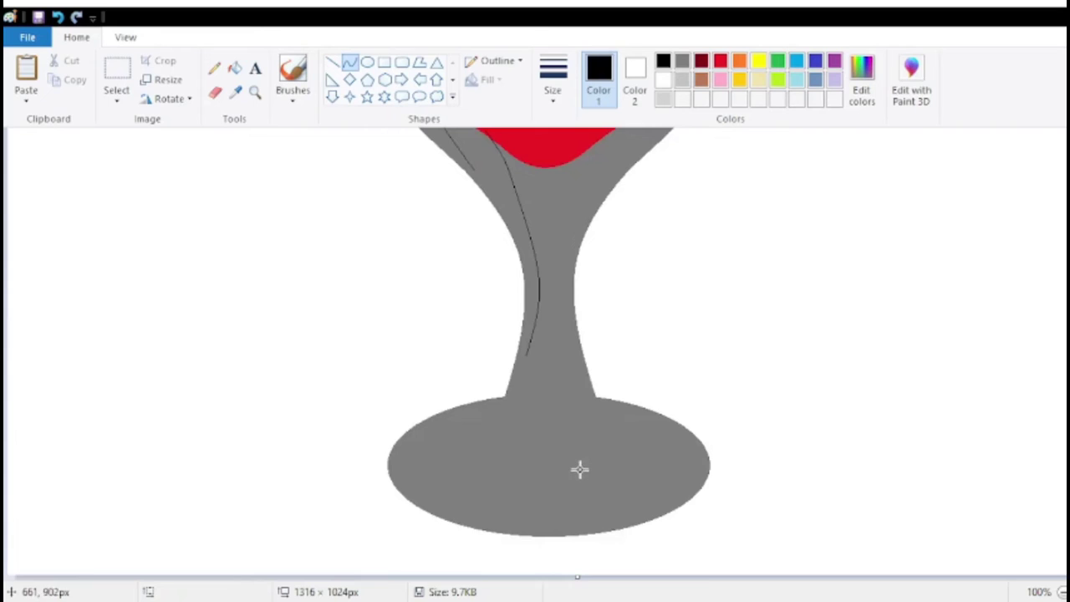
{"action": "scroll", "coordinate": [572, 446], "scroll_direction": "up", "scroll_amount": 1}
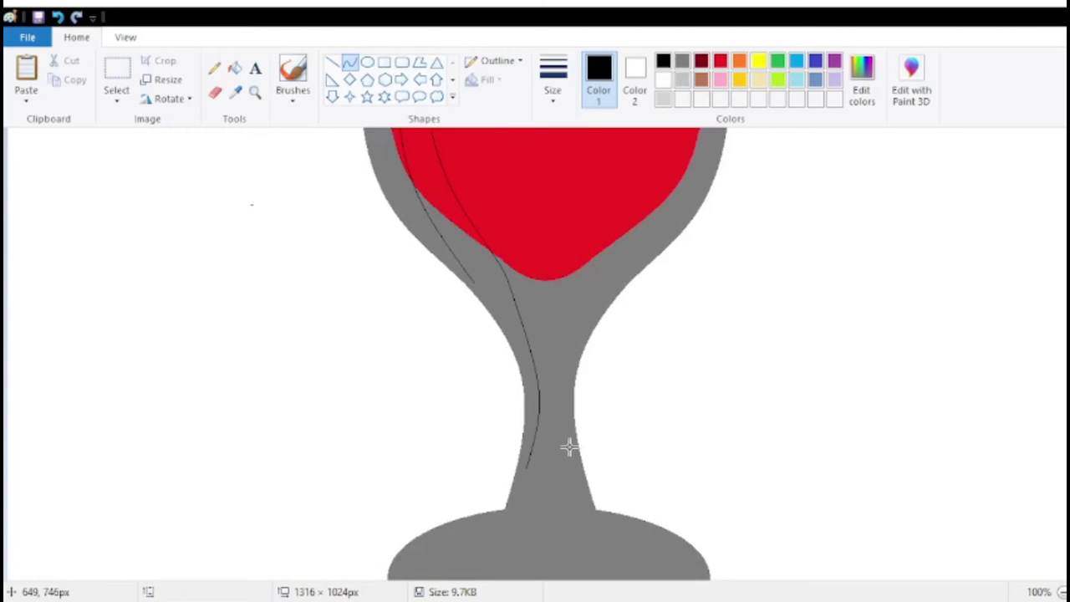
{"action": "key", "text": "ctrl+z"}
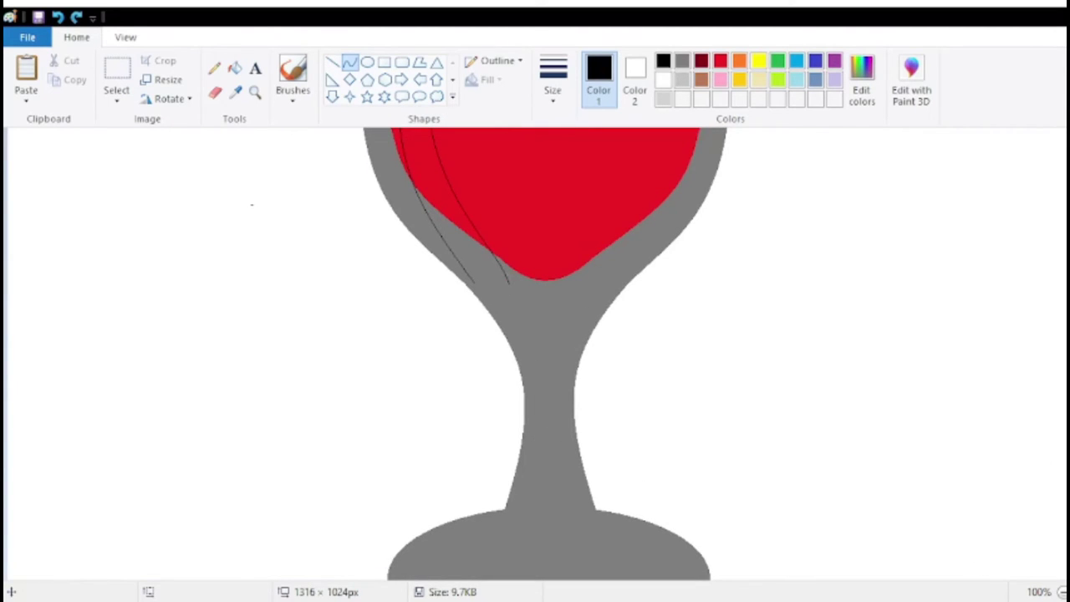
{"action": "scroll", "coordinate": [911, 453], "scroll_direction": "up", "scroll_amount": 1}
{"action": "scroll", "coordinate": [911, 454], "scroll_direction": "down", "scroll_amount": 1}
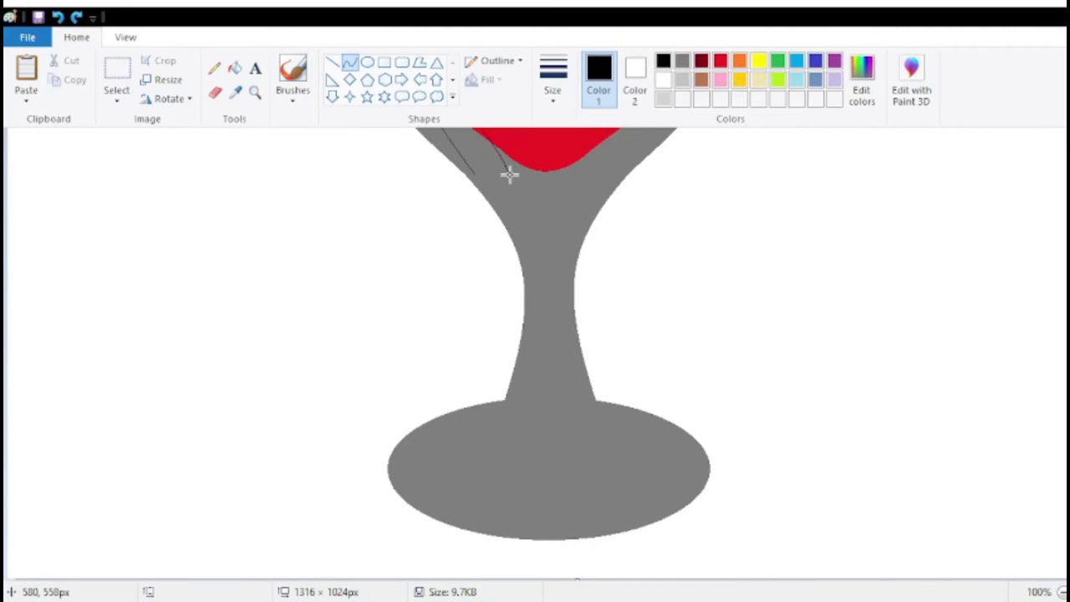
{"action": "left_click_drag", "start_coordinate": [508, 173], "coordinate": [550, 299]}
{"action": "left_click", "coordinate": [669, 286]}
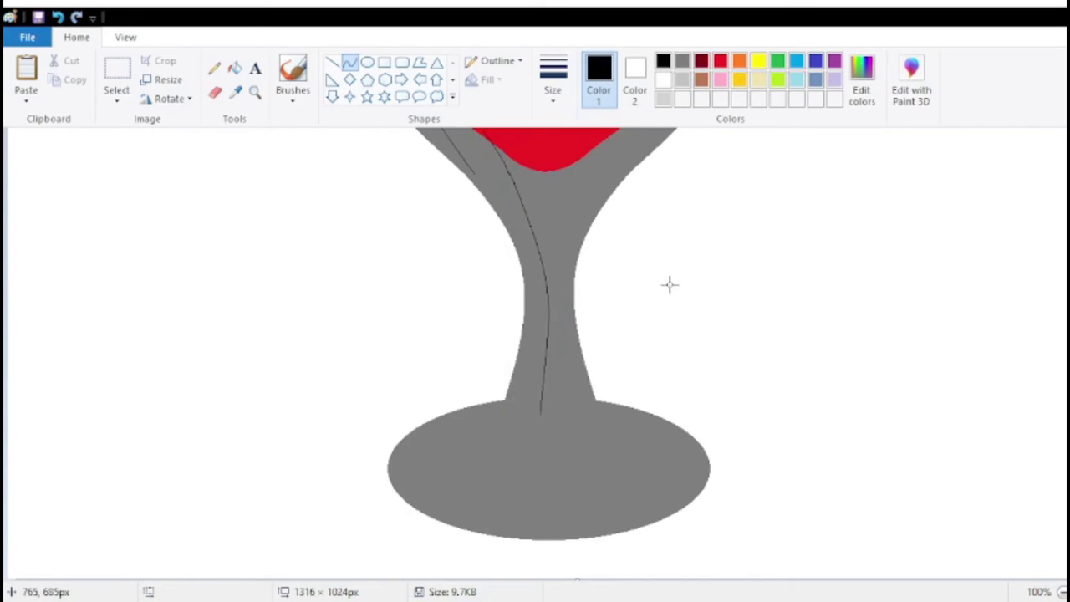
{"action": "key", "text": "ctrl+z"}
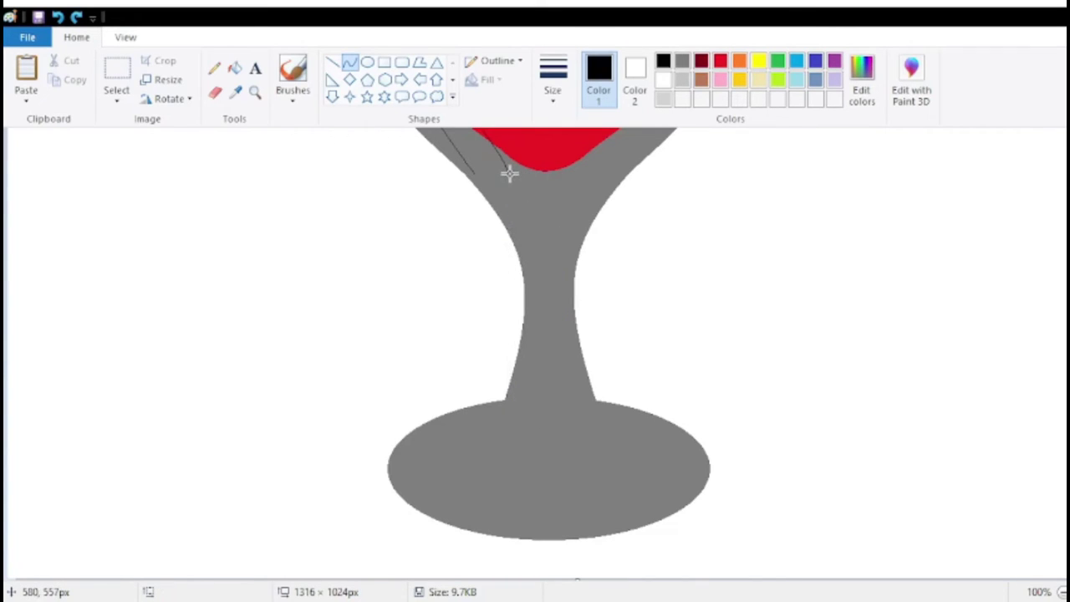
Step: Extend the inner curve down the stem into the base, and join the outer curve to the stem's left edge with a short line
{"action": "left_click_drag", "start_coordinate": [509, 173], "coordinate": [540, 435]}
{"action": "left_click_drag", "start_coordinate": [543, 385], "coordinate": [549, 320]}
{"action": "left_click", "coordinate": [550, 320]}
{"action": "left_click", "coordinate": [424, 302]}
{"action": "scroll", "coordinate": [422, 308], "scroll_direction": "up", "scroll_amount": 3}
{"action": "mouse_move", "coordinate": [473, 286]}
{"action": "left_mouse_down"}
{"action": "mouse_move", "coordinate": [500, 327]}
{"action": "mouse_move", "coordinate": [473, 287]}
{"action": "mouse_move", "coordinate": [495, 317]}
{"action": "mouse_move", "coordinate": [547, 333]}
{"action": "mouse_move", "coordinate": [473, 288]}
{"action": "mouse_move", "coordinate": [508, 344]}
{"action": "mouse_move", "coordinate": [495, 317]}
{"action": "left_mouse_up"}
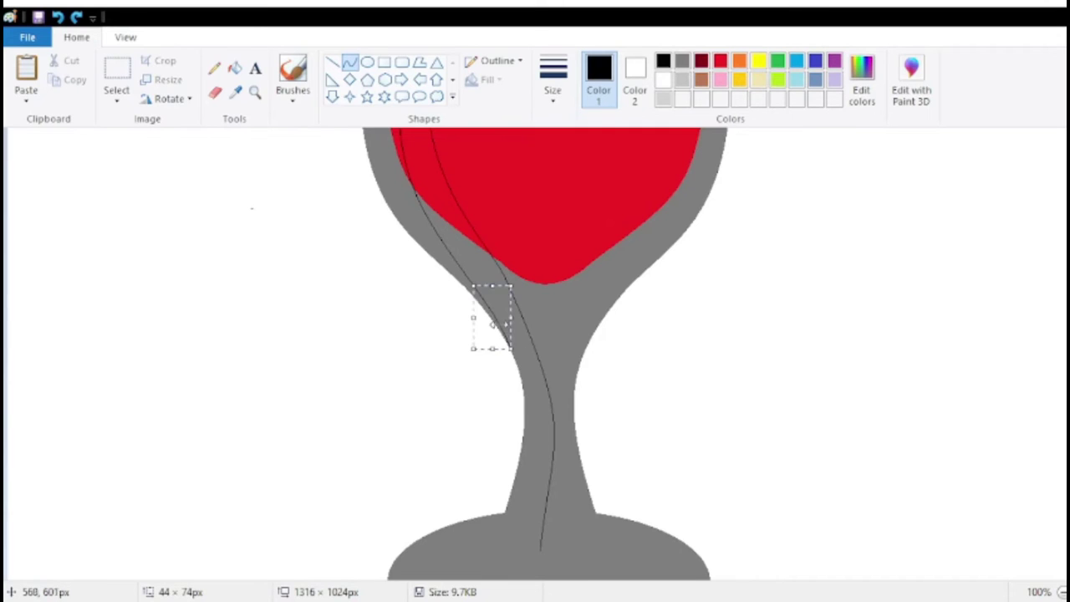
Step: Try to continue the stem curve across the oval base to its lower edge
{"action": "scroll", "coordinate": [454, 384], "scroll_direction": "down", "scroll_amount": 3}
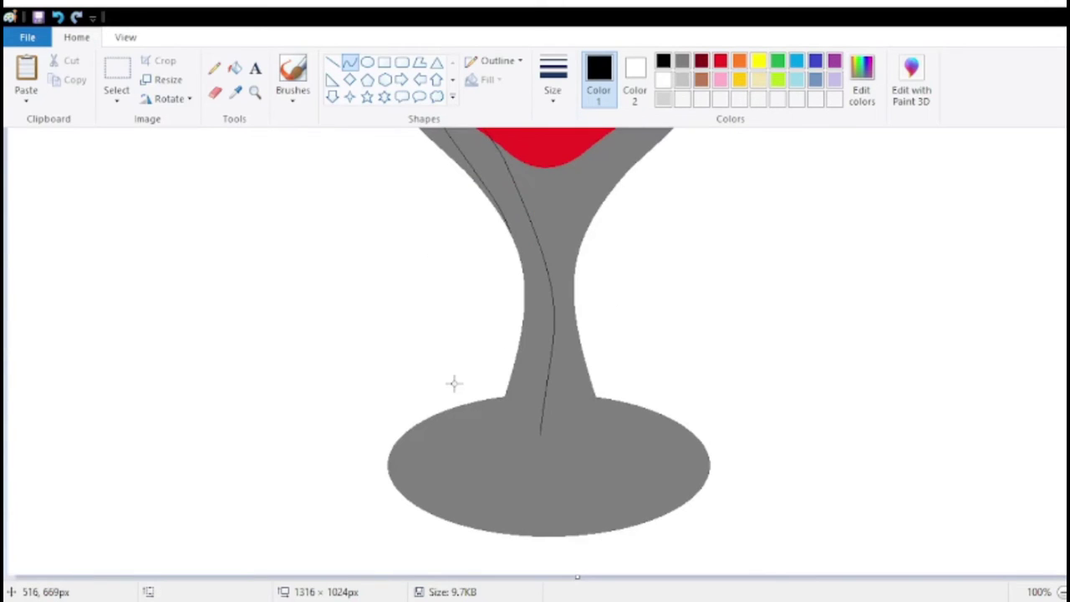
{"action": "left_click_drag", "start_coordinate": [540, 436], "coordinate": [508, 533]}
{"action": "left_click_drag", "start_coordinate": [523, 491], "coordinate": [561, 484]}
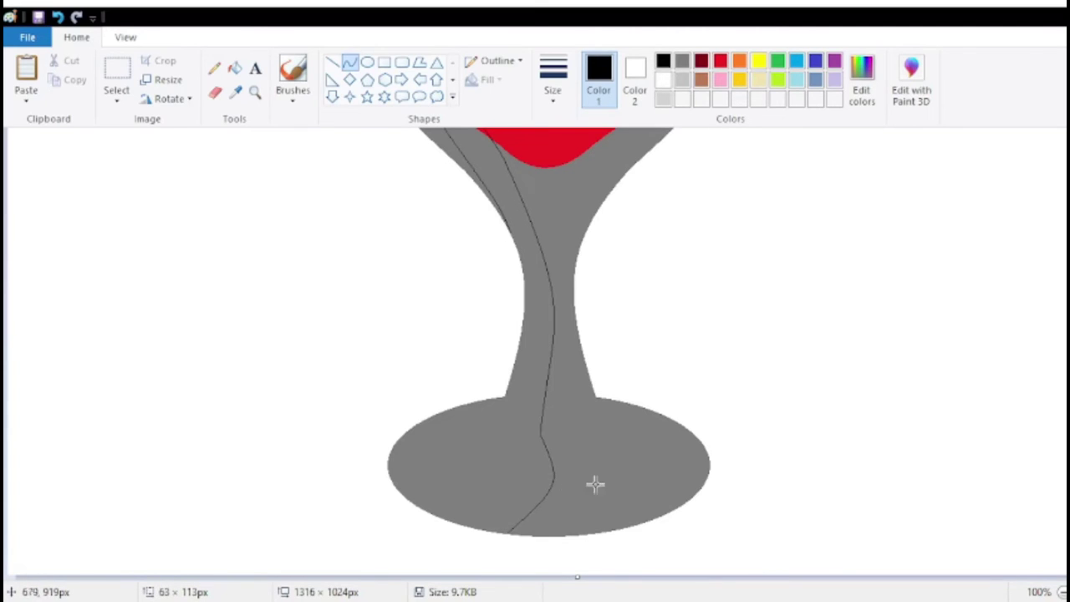
{"action": "key", "text": "ctrl+z"}
{"action": "left_click_drag", "start_coordinate": [537, 432], "coordinate": [538, 483]}
{"action": "left_click", "coordinate": [530, 481]}
{"action": "left_click", "coordinate": [585, 471]}
{"action": "key", "text": "ctrl+z"}
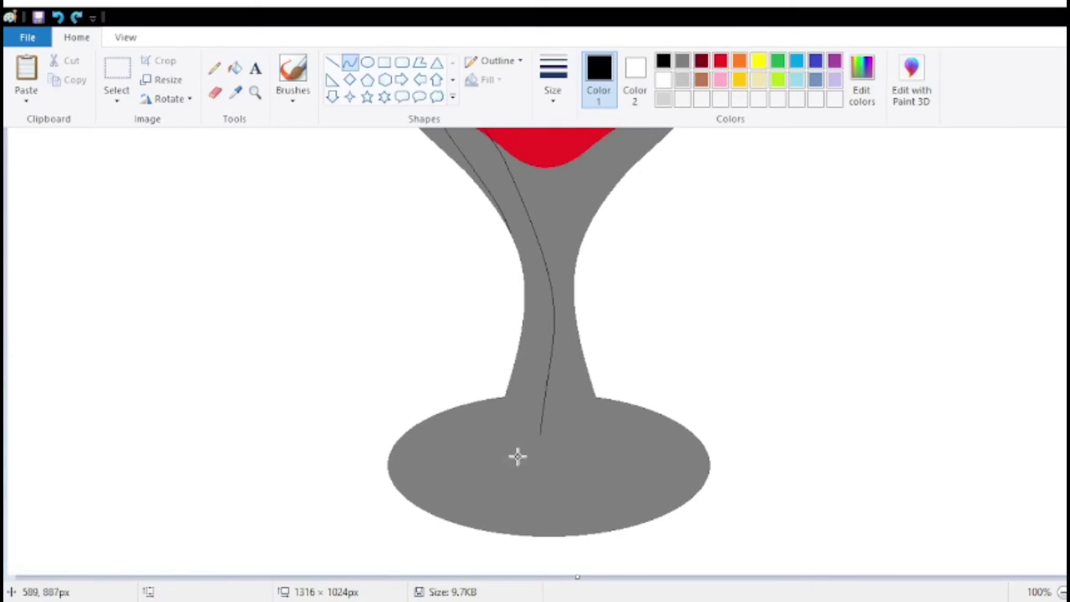
Step: Draw a curve from the stem curve's lower end across the oval base to its lower right edge
{"action": "left_click_drag", "start_coordinate": [539, 435], "coordinate": [623, 525]}
{"action": "left_click_drag", "start_coordinate": [607, 487], "coordinate": [532, 486]}
{"action": "left_click", "coordinate": [294, 432]}
Step: Draw two short slanted black lines across the rim, continuing the two bowl curves to the rim's inner edge
{"action": "scroll", "coordinate": [293, 435], "scroll_direction": "up", "scroll_amount": 6}
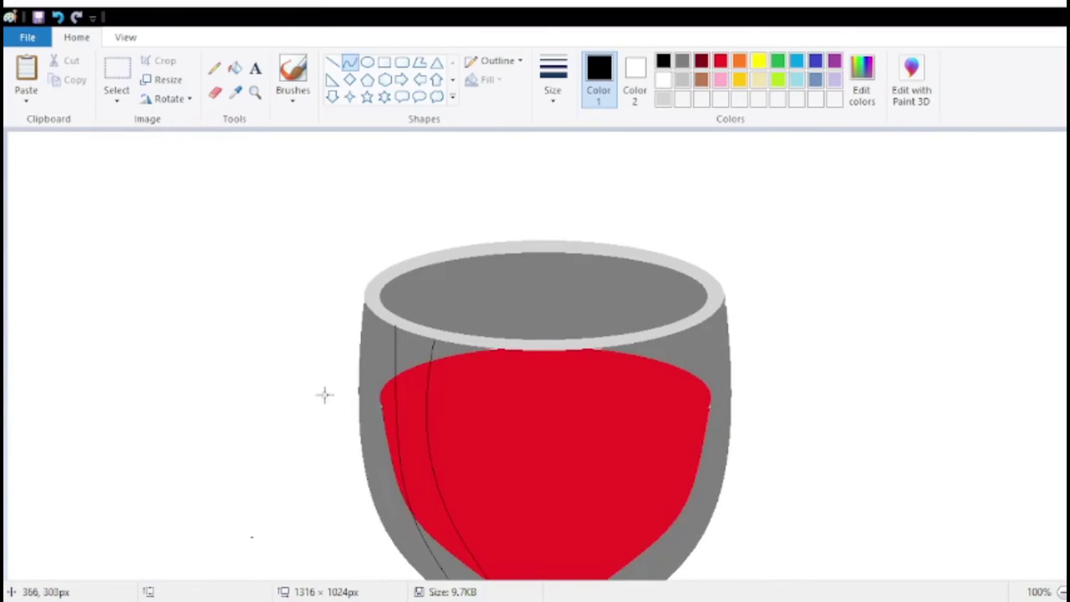
{"action": "left_click", "coordinate": [332, 63]}
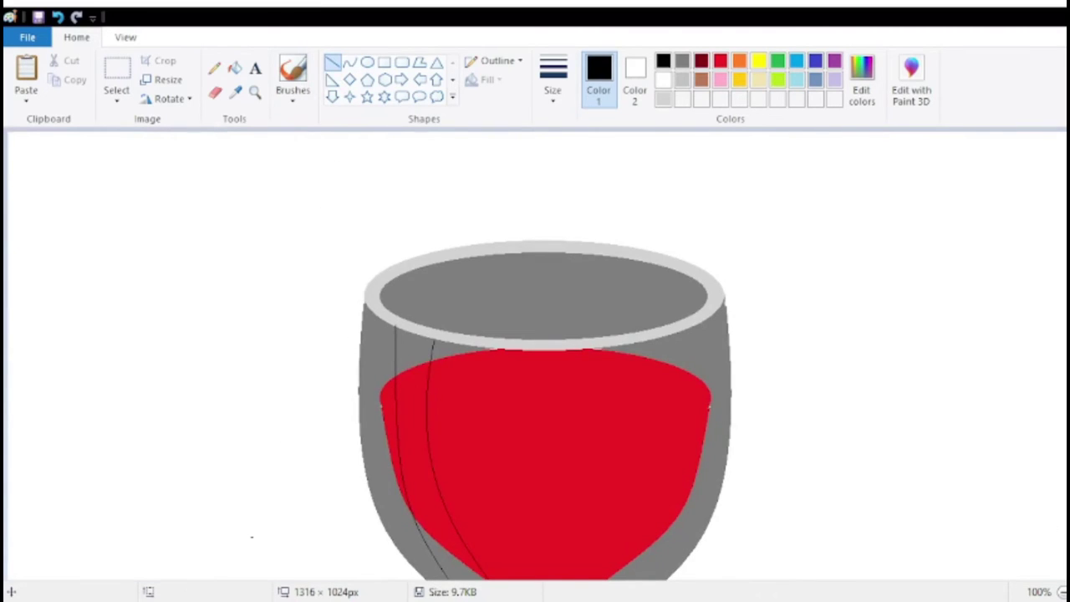
{"action": "scroll", "coordinate": [252, 537], "scroll_direction": "up", "scroll_amount": 1}
{"action": "left_click_drag", "start_coordinate": [782, 519], "coordinate": [796, 502]}
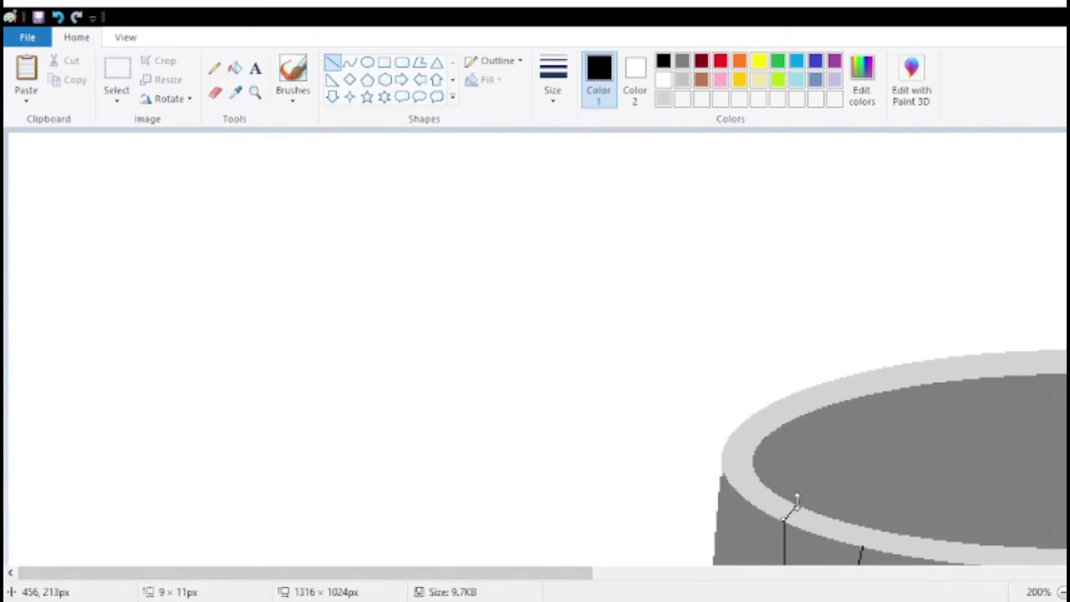
{"action": "scroll", "coordinate": [915, 471], "scroll_direction": "down", "scroll_amount": 1}
{"action": "left_click_drag", "start_coordinate": [865, 445], "coordinate": [877, 422]}
{"action": "left_click", "coordinate": [883, 373]}
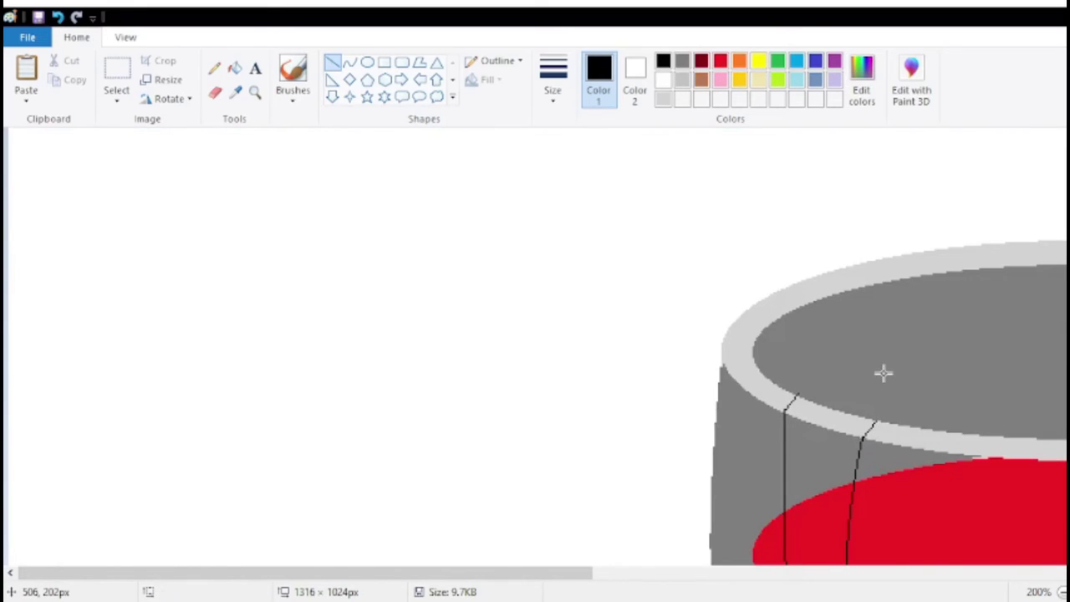
Step: Fill the rim segment between the two short lines with black
{"action": "left_click", "coordinate": [240, 70]}
{"action": "left_click", "coordinate": [836, 407]}
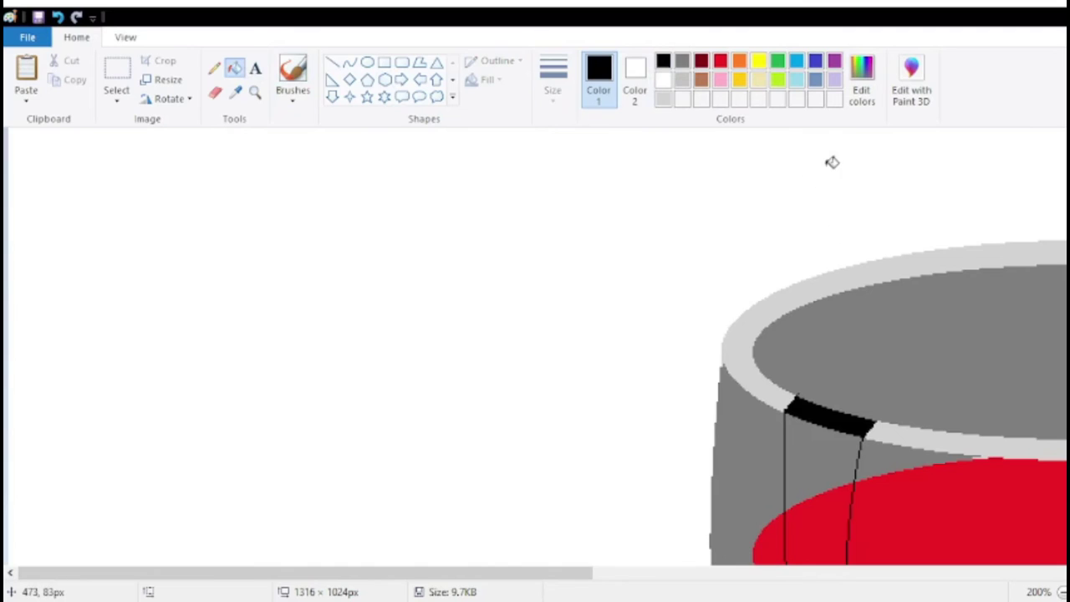
Step: Mix a lighter custom gray and try it as the fill of the black rim segment
{"action": "left_click", "coordinate": [665, 99]}
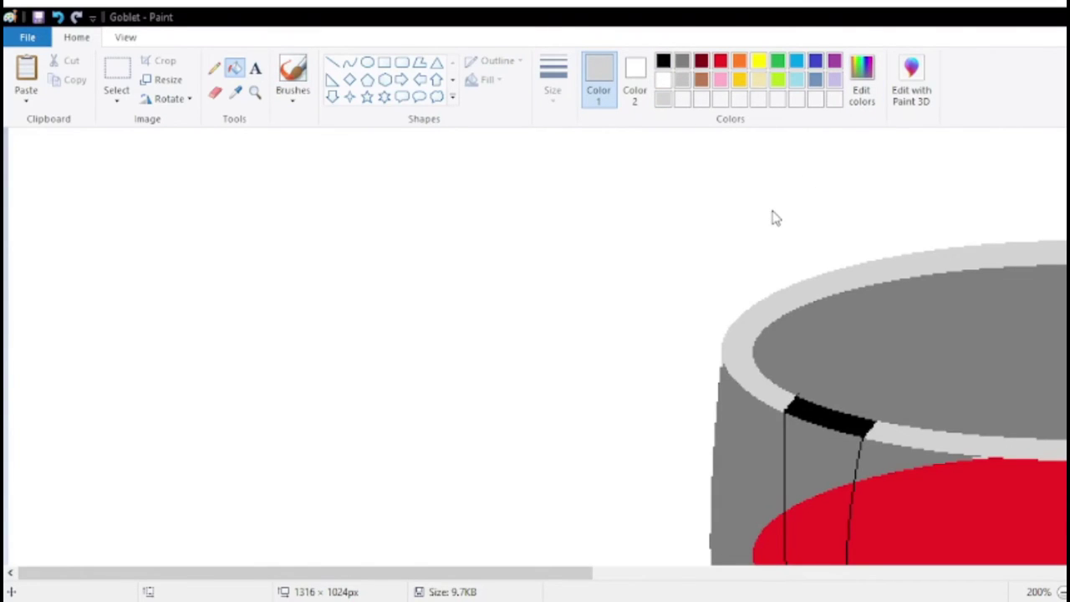
{"action": "left_click", "coordinate": [839, 402]}
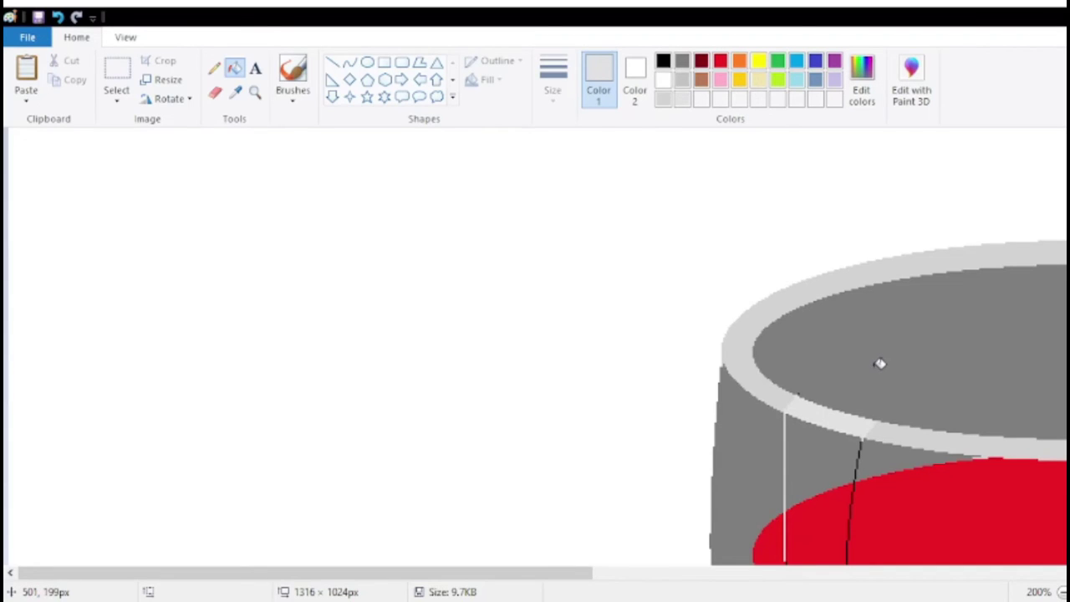
{"action": "key", "text": "ctrl+z"}
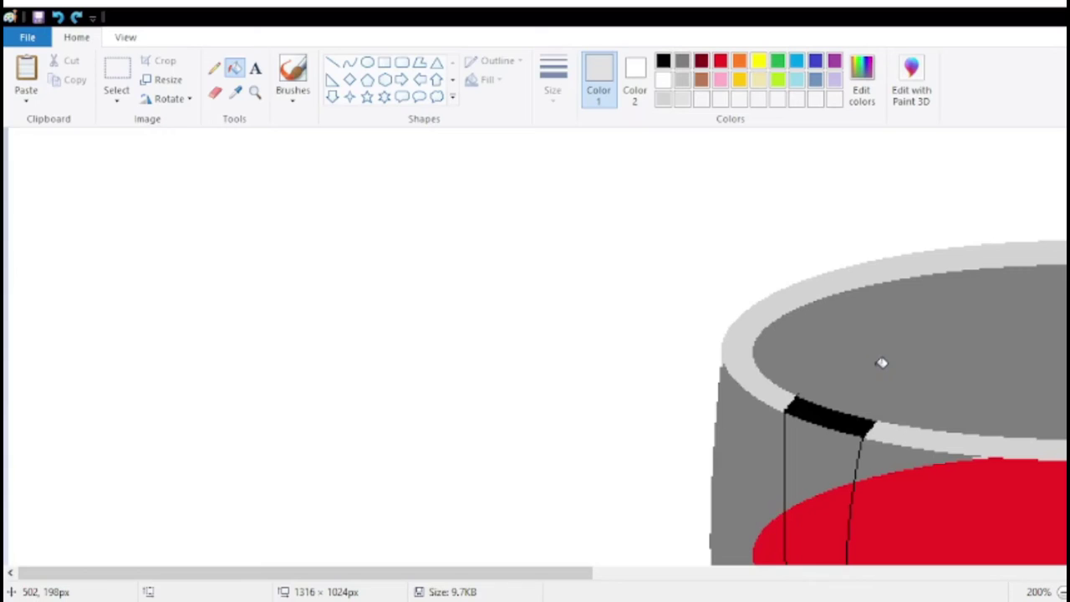
Step: Sample the glass's dark gray and pencil it over the spot where the outer curve touches the black rim segment
{"action": "left_click", "coordinate": [236, 92]}
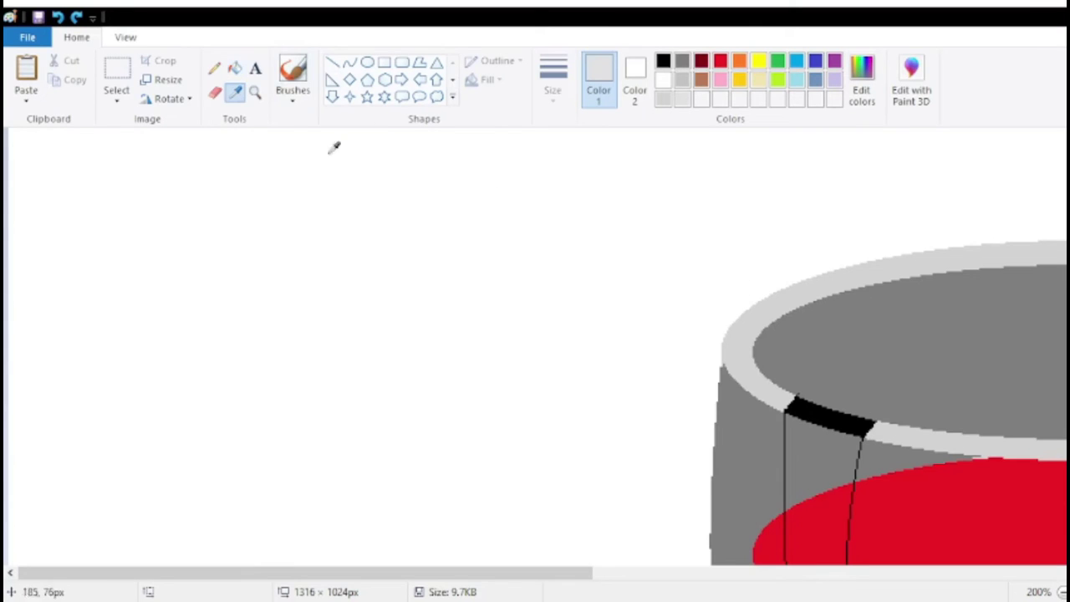
{"action": "left_click", "coordinate": [759, 442]}
{"action": "left_click", "coordinate": [215, 68]}
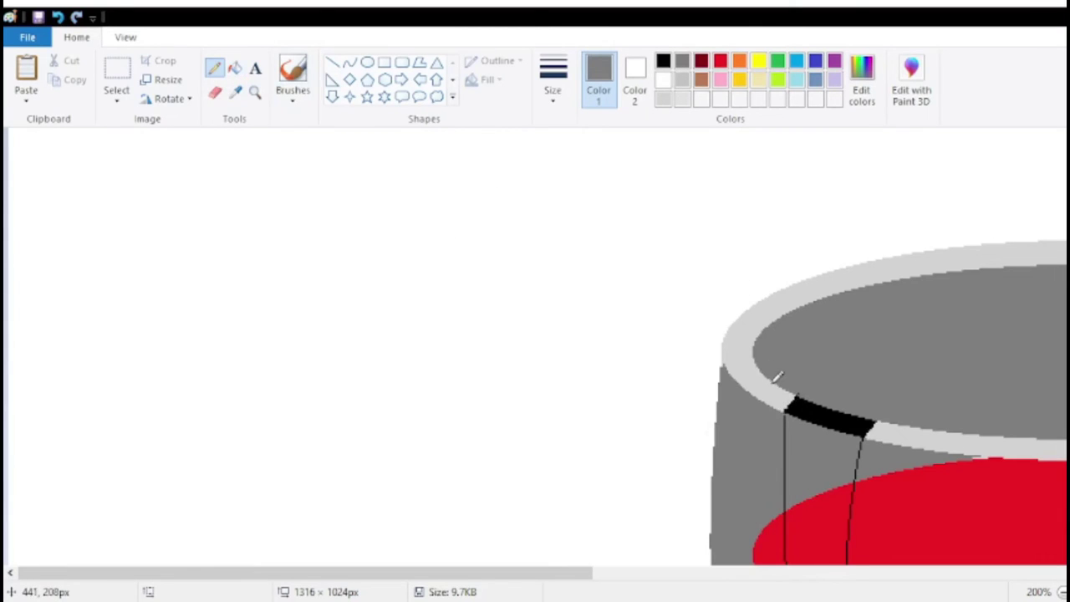
Step: Try the lighter custom gray on the separated rim segment and check it on the whole goblet
{"action": "left_click", "coordinate": [682, 99]}
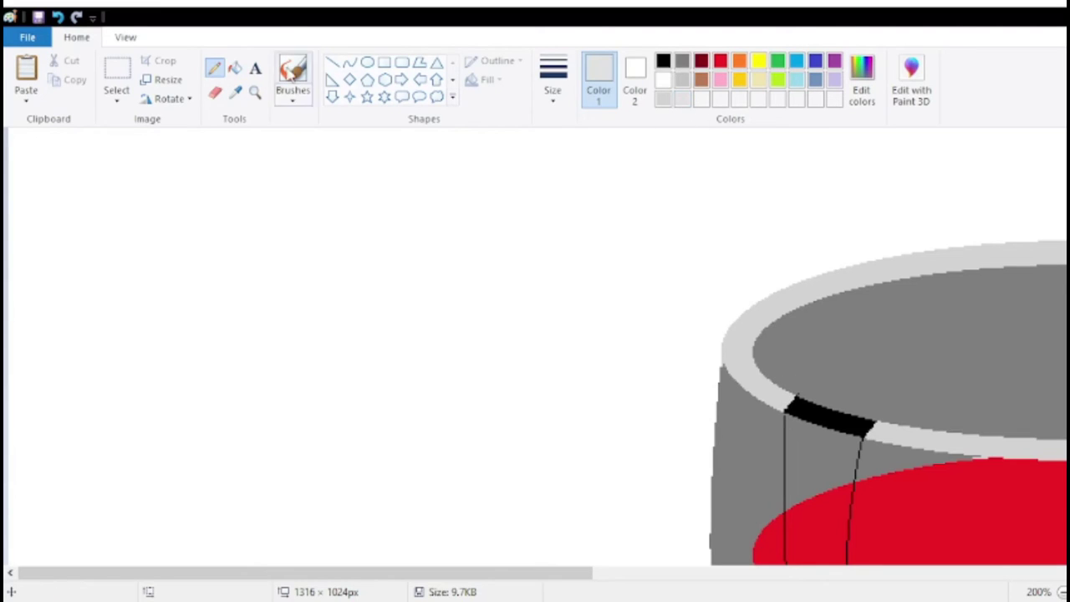
{"action": "left_click", "coordinate": [234, 68]}
{"action": "left_click", "coordinate": [828, 411]}
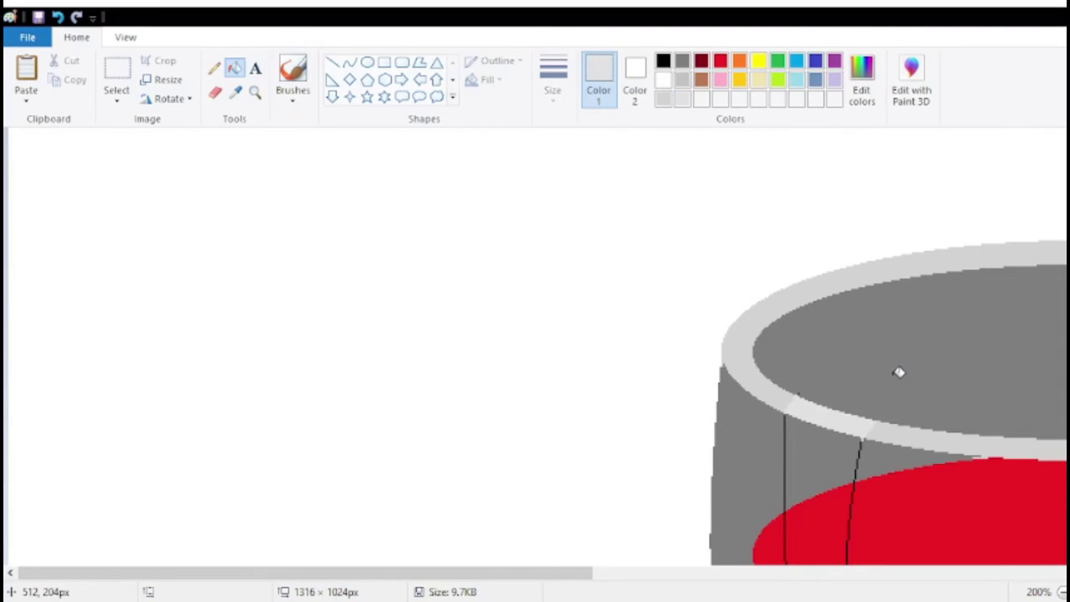
{"action": "key", "text": "ctrl+Page_Down"}
{"action": "key", "text": "ctrl+Page_Down"}
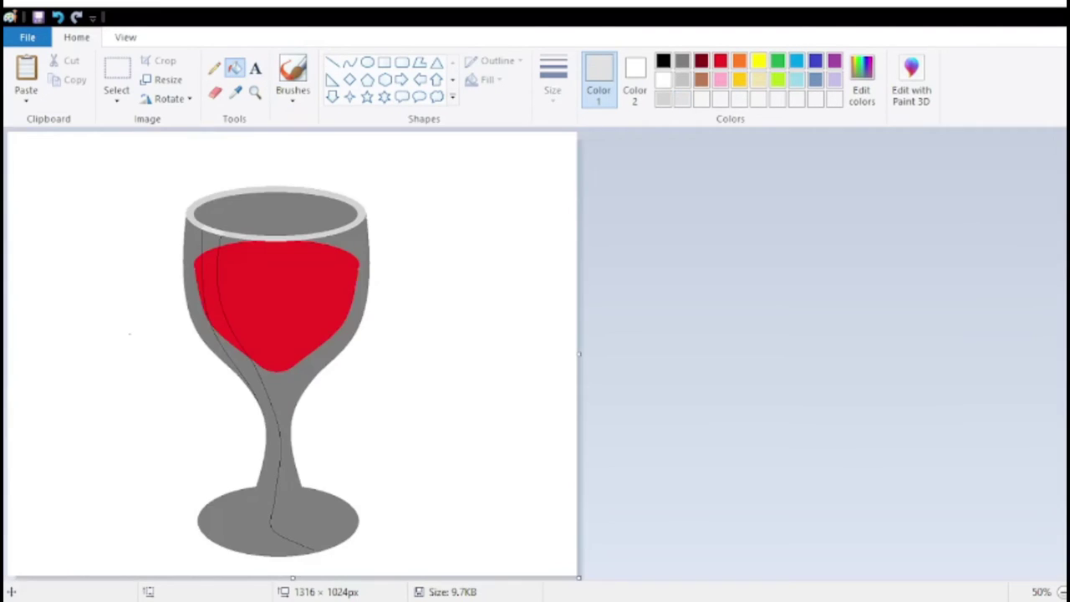
{"action": "key", "text": "ctrl+z"}
Step: Fill the black rim segment with white
{"action": "key", "text": "ctrl+Page_Up"}
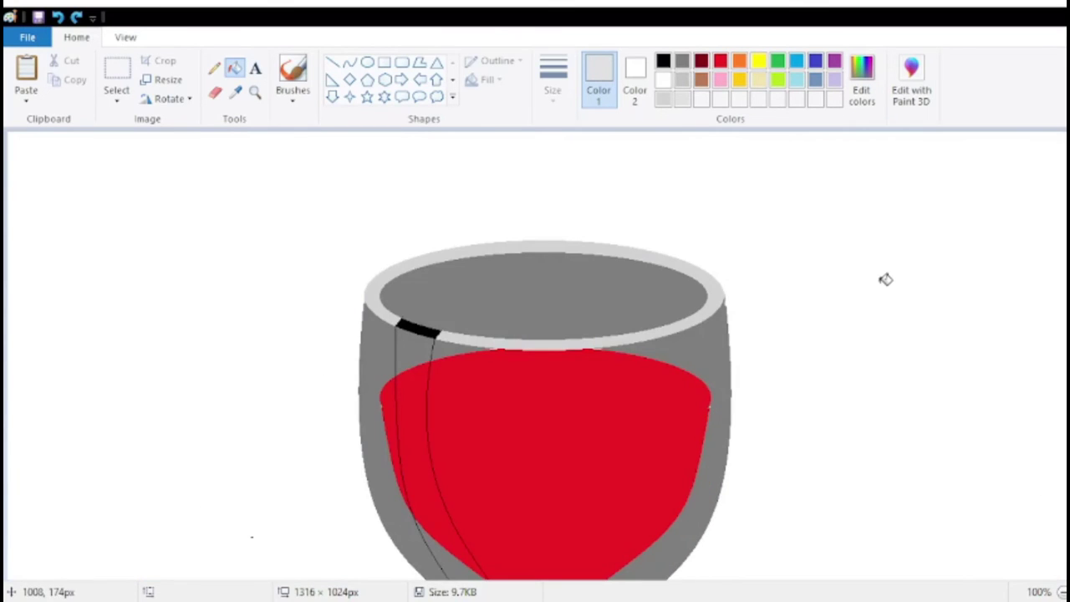
{"action": "left_click", "coordinate": [667, 82]}
{"action": "left_click", "coordinate": [427, 328]}
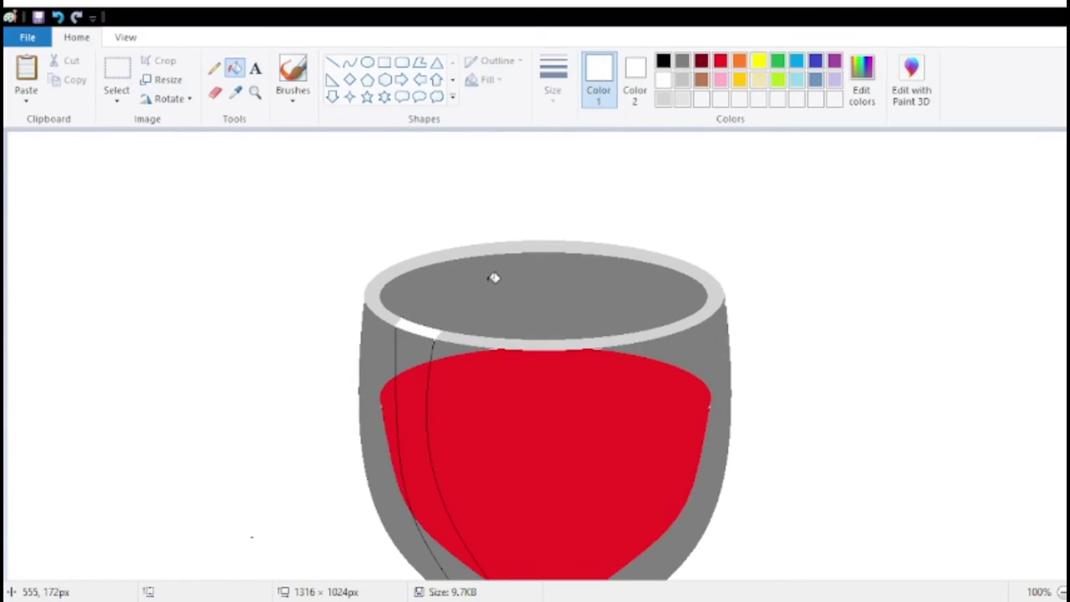
Step: Try black fills on the stripe section below the white rim segment and on the main area of red liquid
{"action": "left_click", "coordinate": [236, 92]}
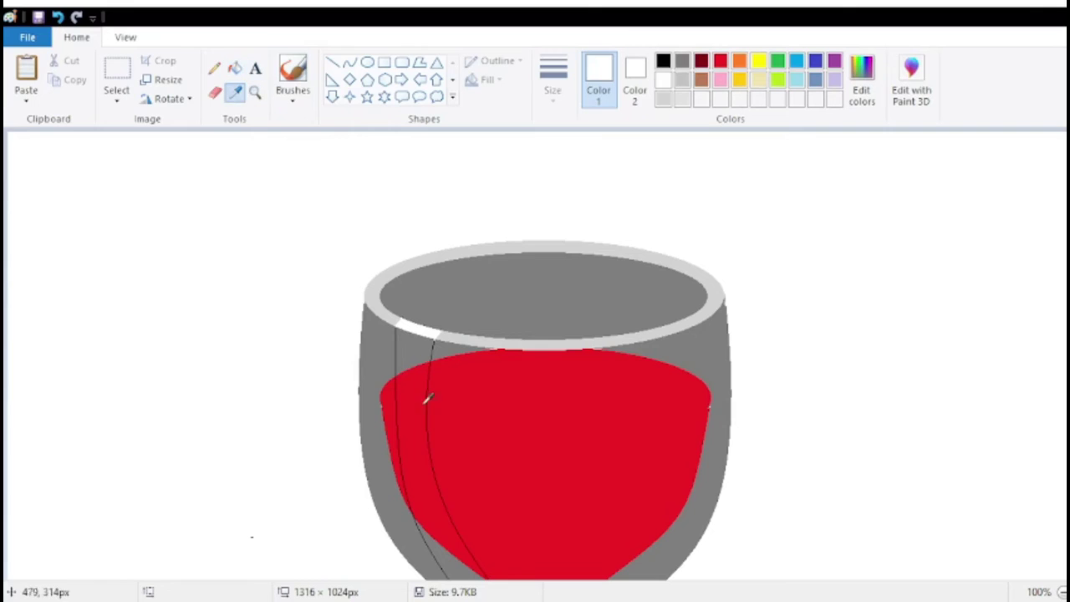
{"action": "left_click", "coordinate": [382, 350]}
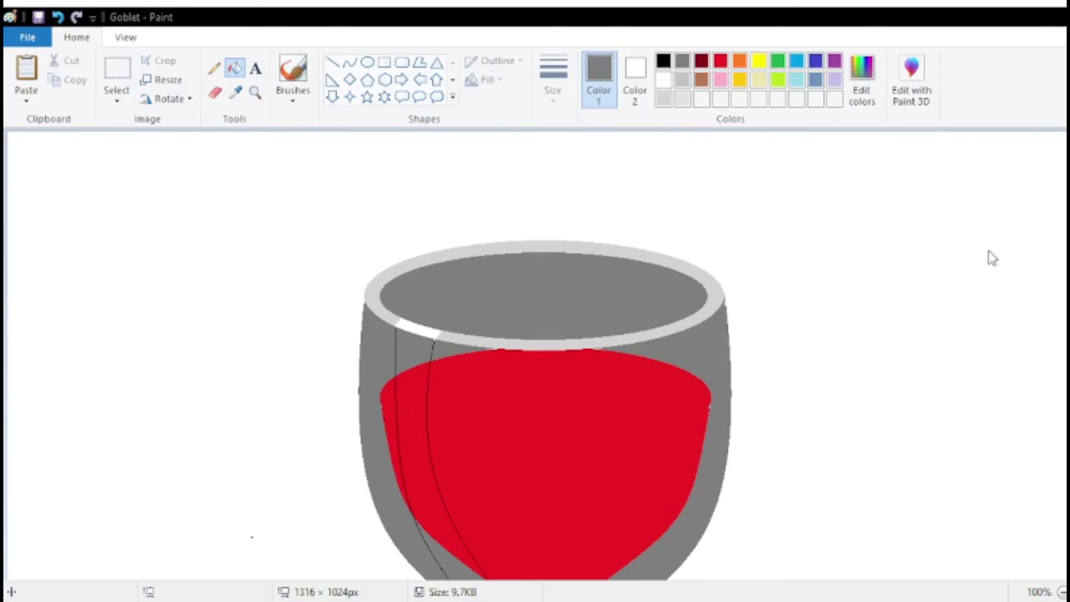
{"action": "left_click", "coordinate": [664, 62]}
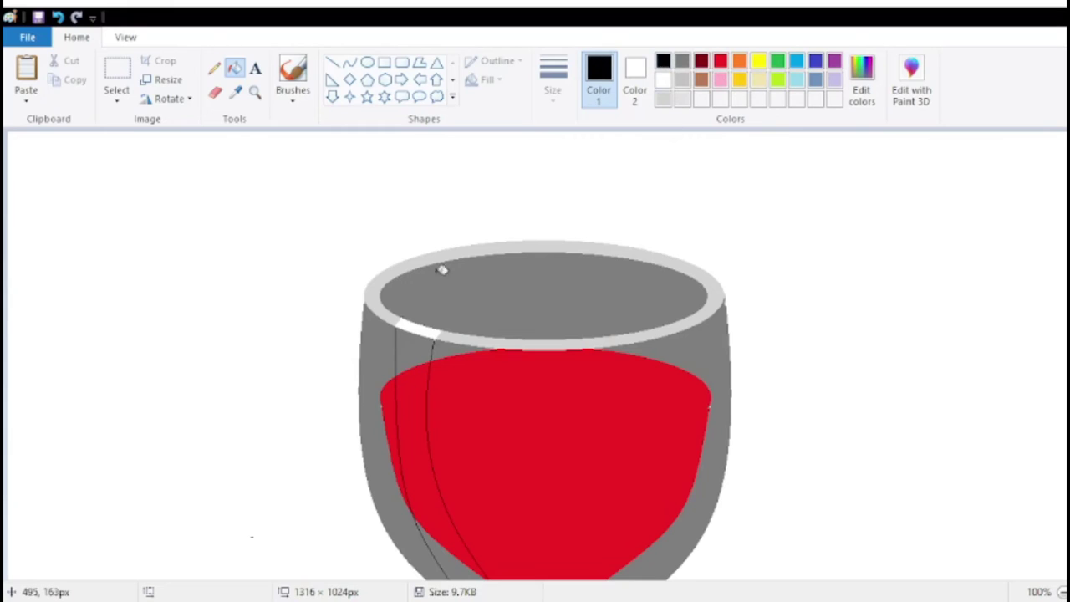
{"action": "left_click", "coordinate": [409, 337]}
{"action": "key", "text": "ctrl+z"}
{"action": "left_click", "coordinate": [508, 377]}
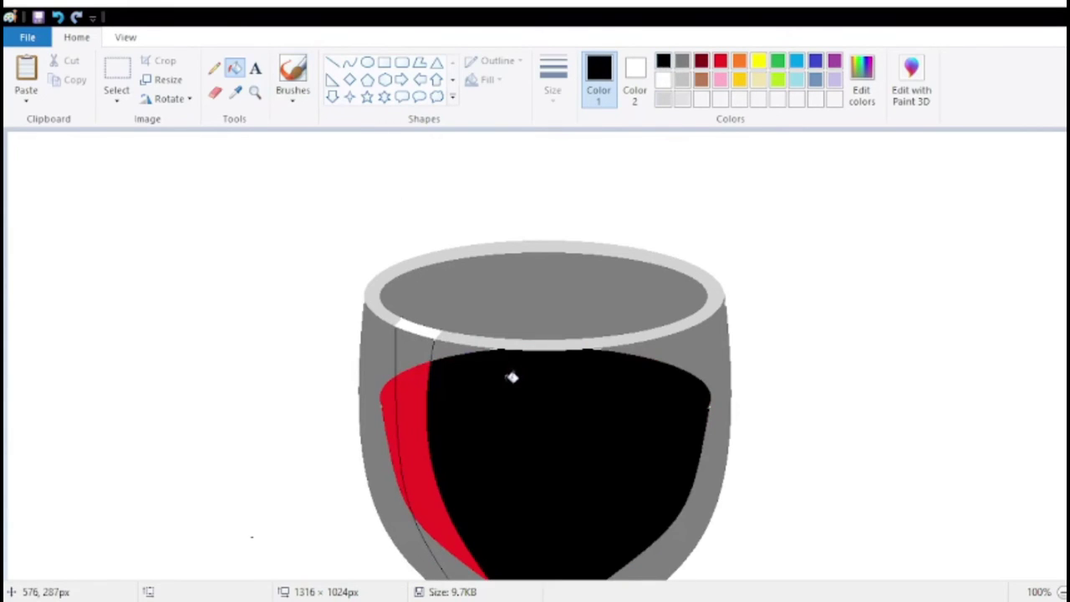
{"action": "key", "text": "ctrl+z"}
Step: Close the stripe's outline below the white rim segment with black pencil and fill the section between rim and liquid with black
{"action": "left_click", "coordinate": [255, 92]}
{"action": "left_click", "coordinate": [401, 361]}
{"action": "left_click", "coordinate": [460, 378]}
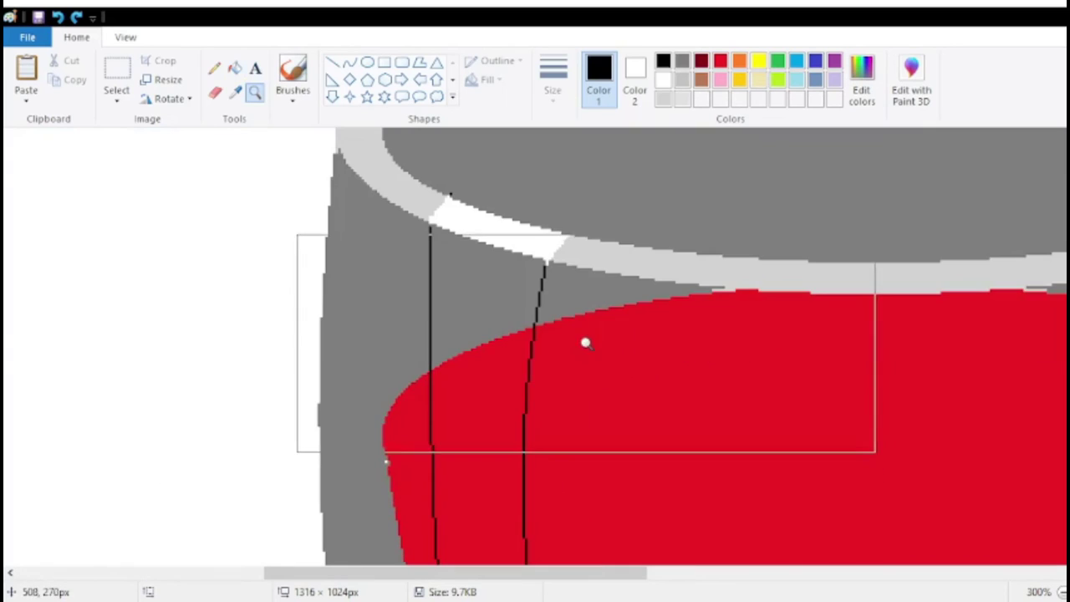
{"action": "left_click", "coordinate": [215, 67]}
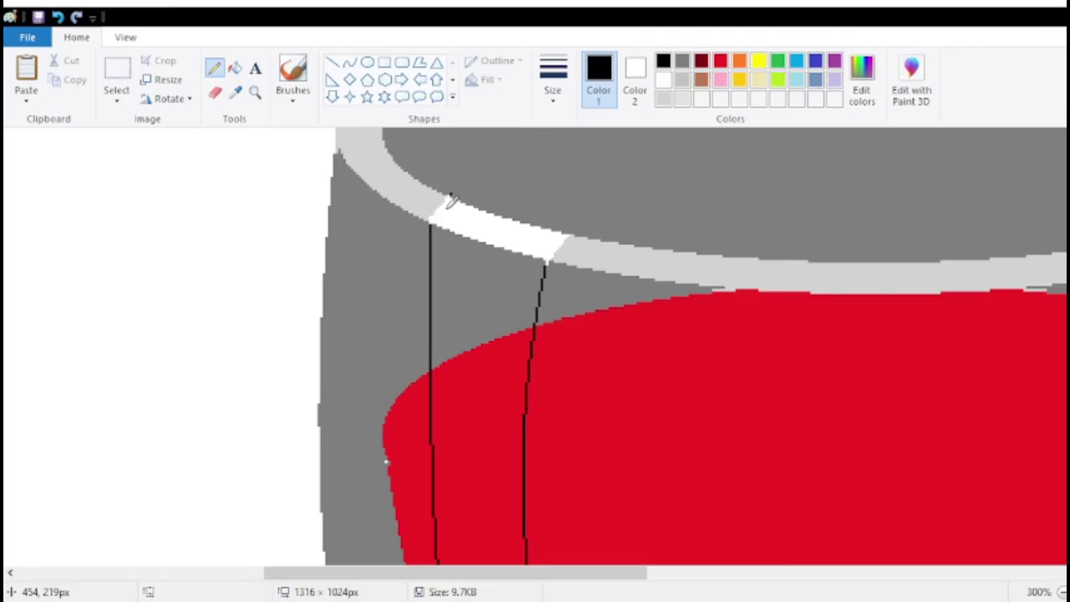
{"action": "left_click", "coordinate": [236, 70]}
{"action": "left_click", "coordinate": [471, 268]}
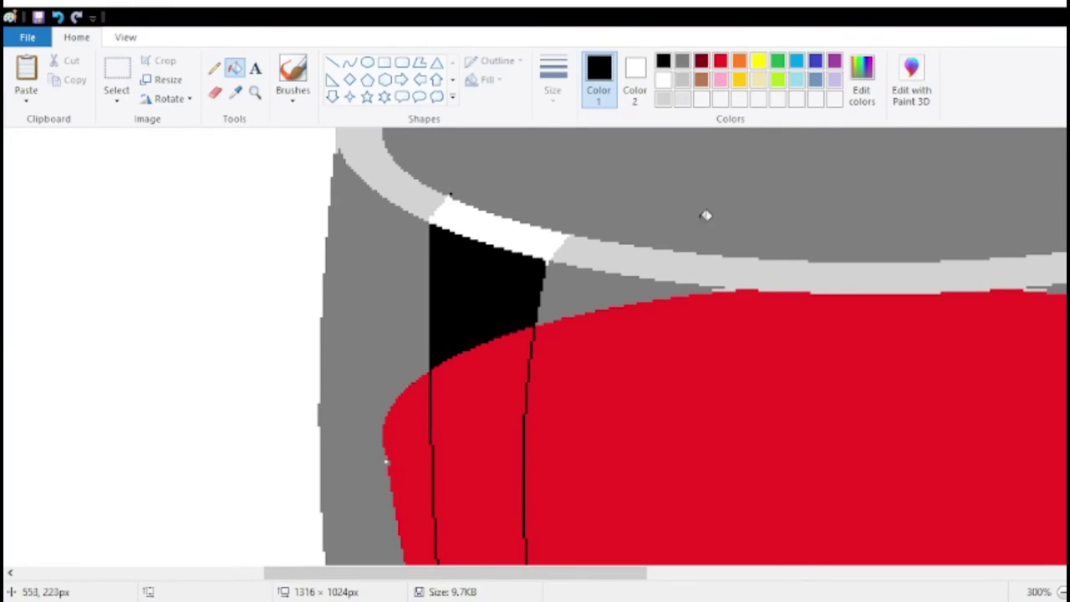
Step: Sample the glass's gray, mix a lighter custom gray from it and try it on the black stripe section below the rim
{"action": "left_click", "coordinate": [235, 92]}
{"action": "left_click", "coordinate": [371, 251]}
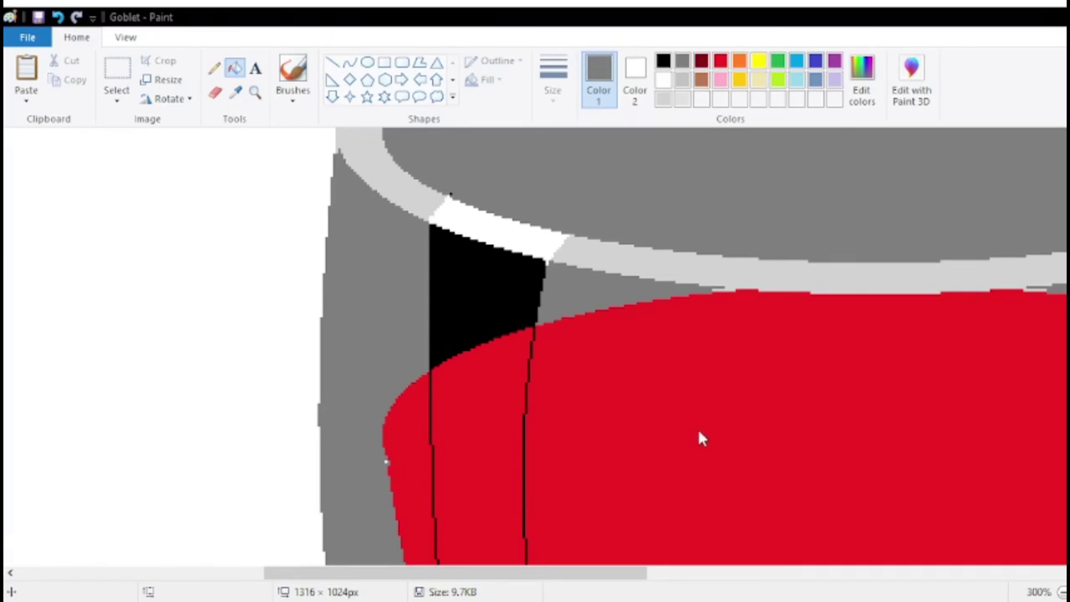
{"action": "left_click", "coordinate": [499, 286]}
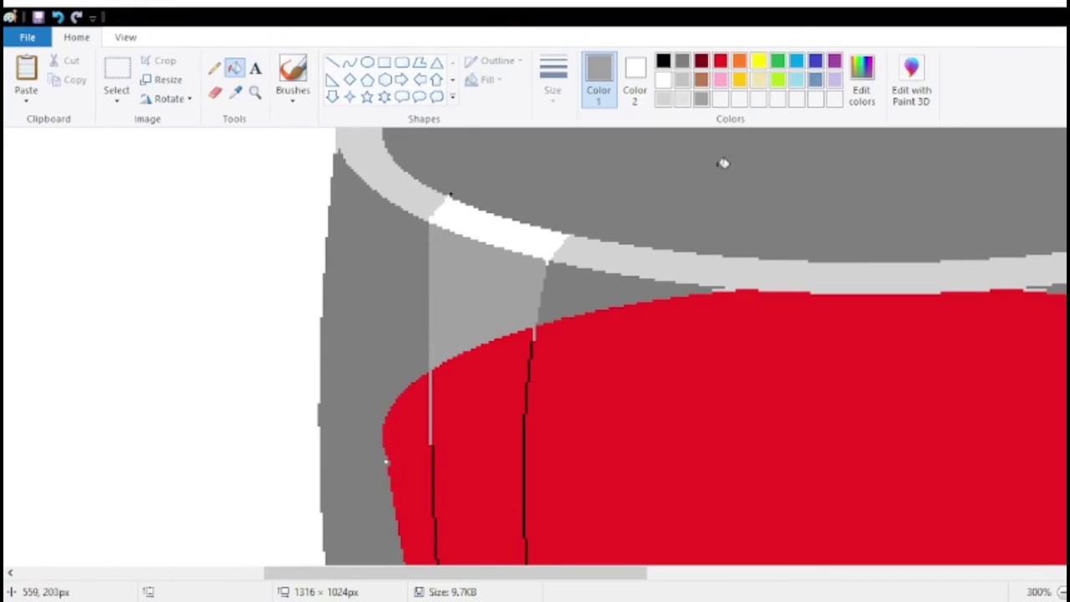
{"action": "key", "text": "ctrl+z"}
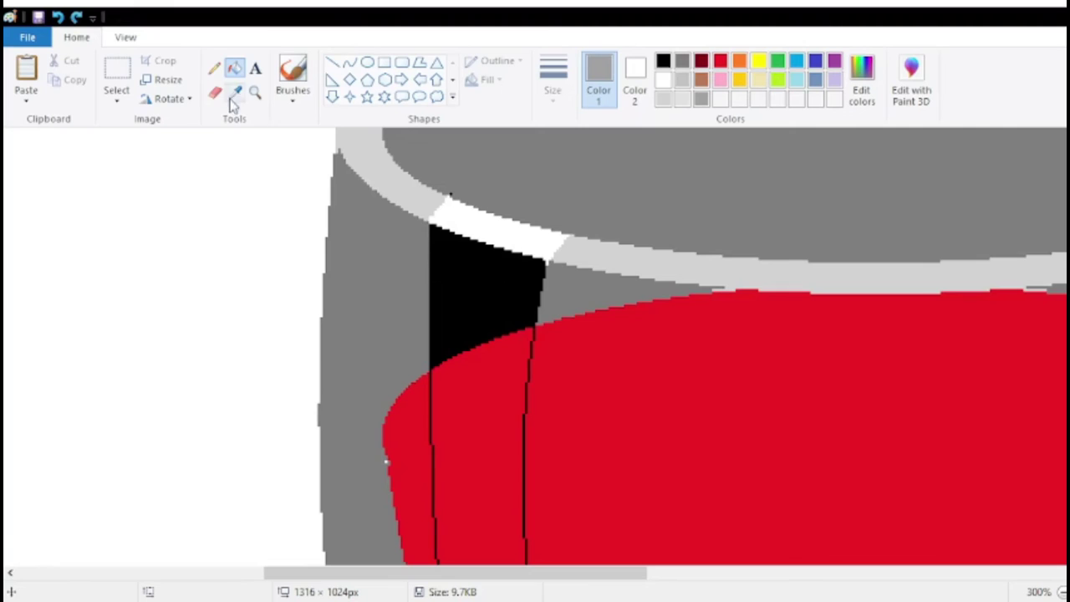
Step: Pencil red over the spots where the black stripe section touches the stripe lines inside the liquid
{"action": "left_click", "coordinate": [214, 68]}
{"action": "left_click", "coordinate": [720, 61]}
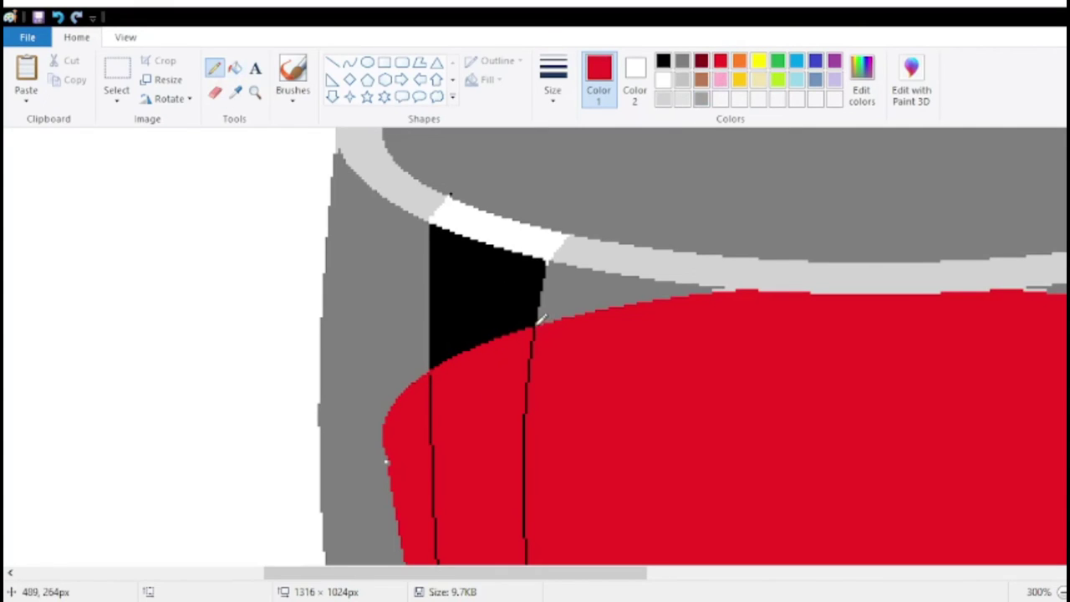
Step: Try the very light custom gray as the fill of the black stripe section below the rim
{"action": "left_click", "coordinate": [681, 98]}
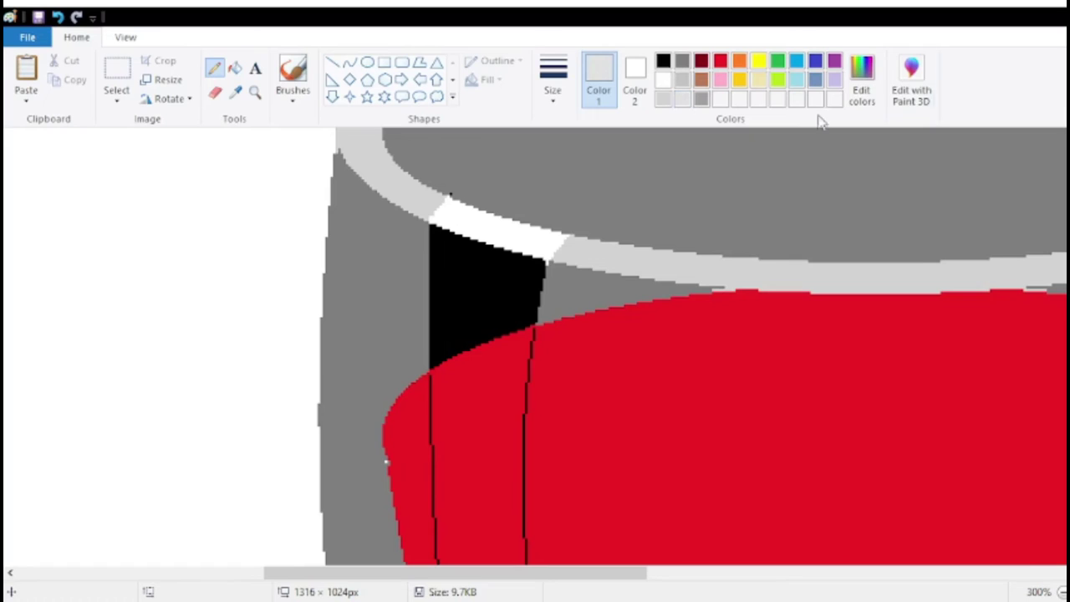
{"action": "left_click", "coordinate": [235, 68]}
{"action": "left_click", "coordinate": [481, 264]}
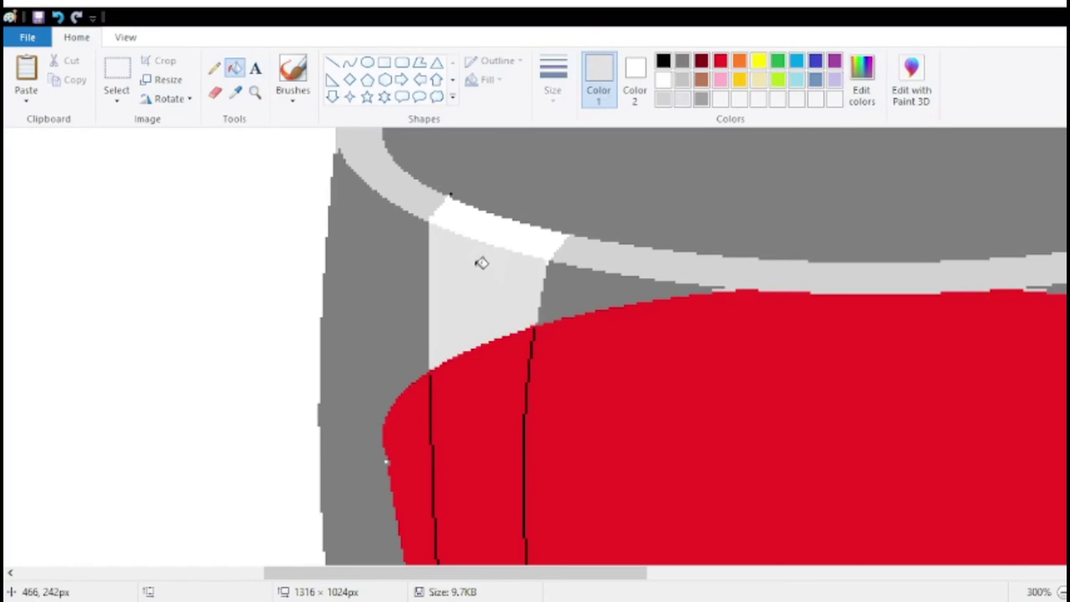
{"action": "key", "text": "ctrl+z"}
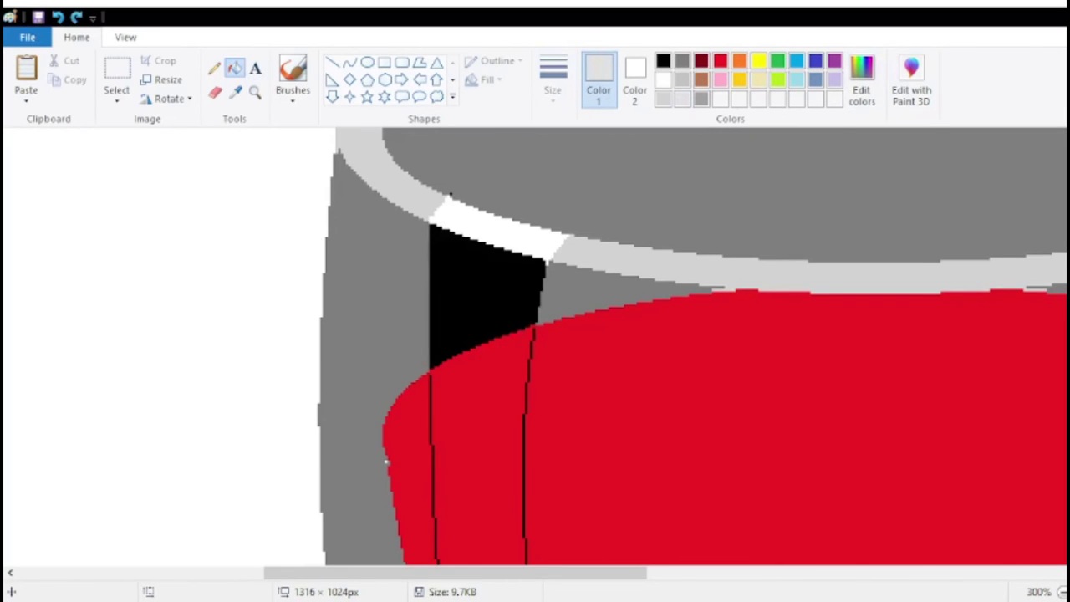
Step: Sample the glass's gray, mix a slightly lighter custom gray and fill the black stripe section between rim and liquid with it
{"action": "key", "text": "ctrl+Page_Down"}
{"action": "key", "text": "ctrl+Page_Down"}
{"action": "scroll", "coordinate": [881, 427], "scroll_direction": "up", "scroll_amount": 3}
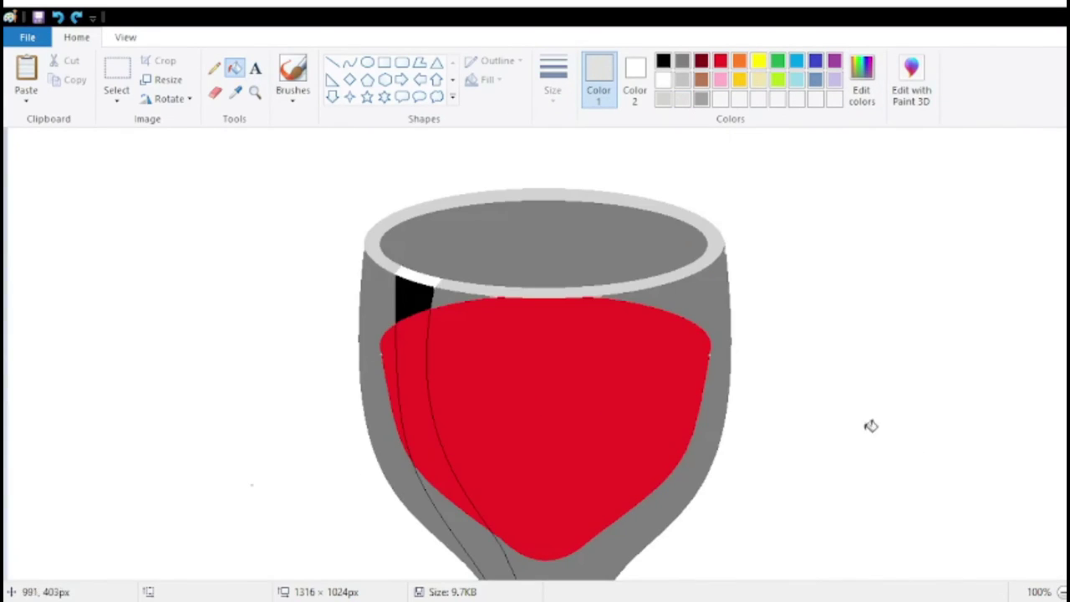
{"action": "left_click", "coordinate": [235, 93]}
{"action": "left_click", "coordinate": [383, 279]}
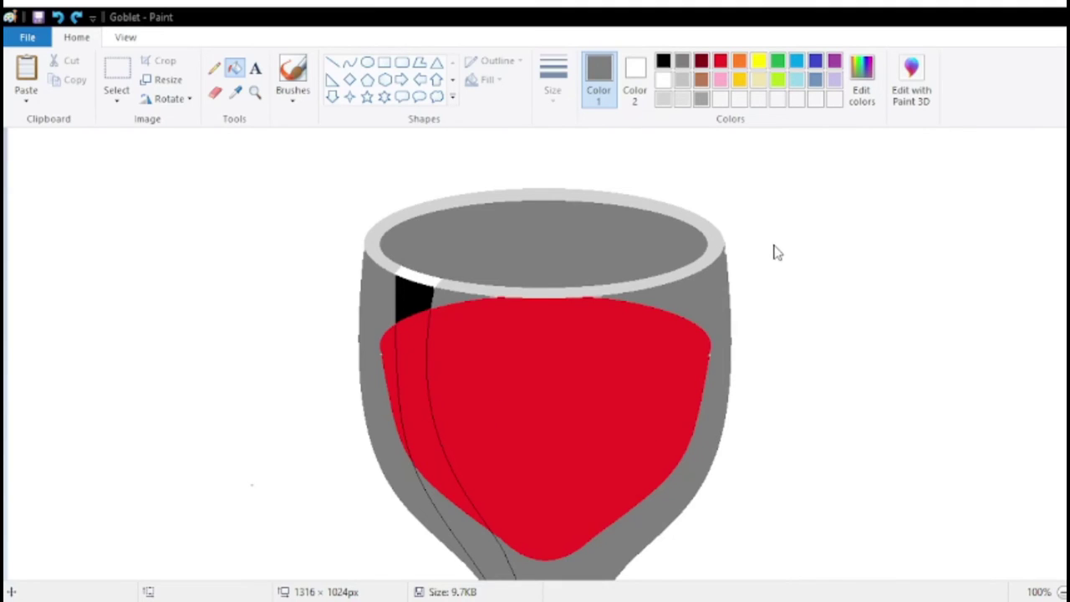
{"action": "left_click", "coordinate": [413, 292]}
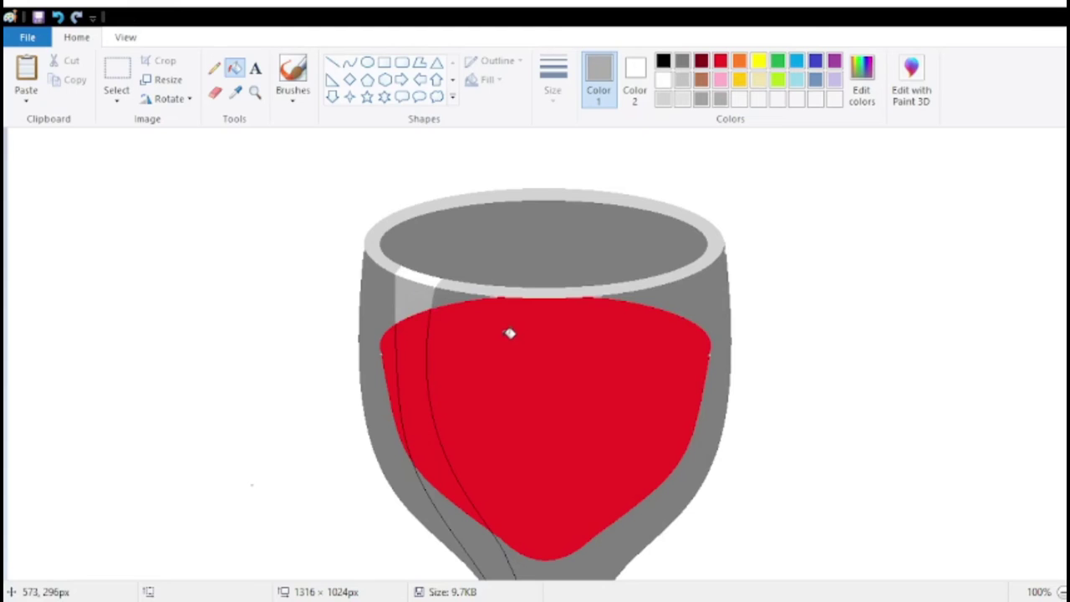
Step: Close the stripe lines at the liquid's upper edge with black pencil and fill the stripe section inside the liquid with black
{"action": "left_click", "coordinate": [255, 92]}
{"action": "left_click", "coordinate": [616, 365]}
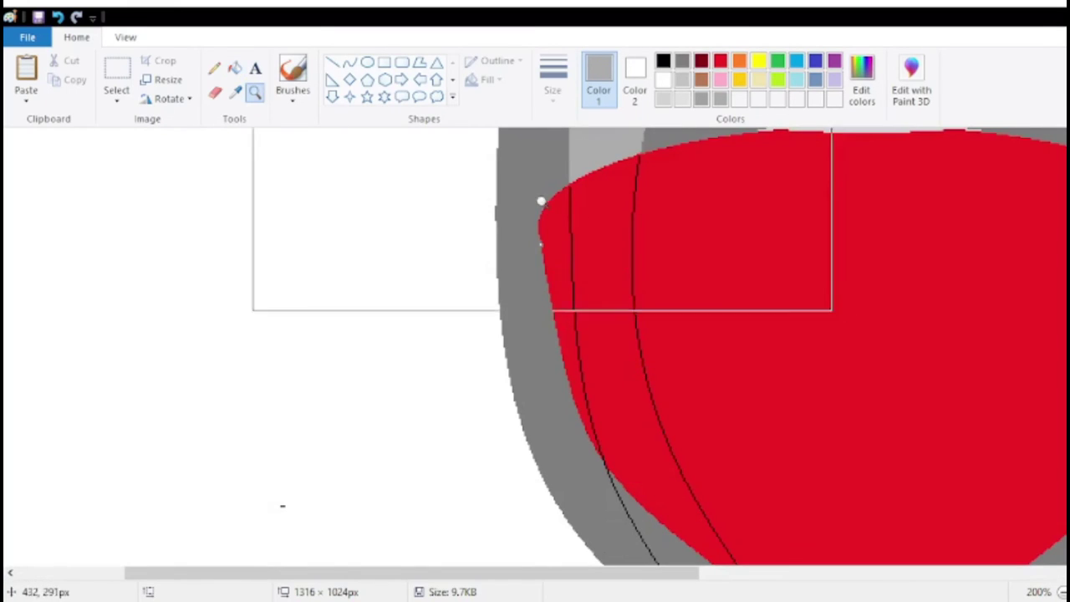
{"action": "left_click", "coordinate": [214, 69]}
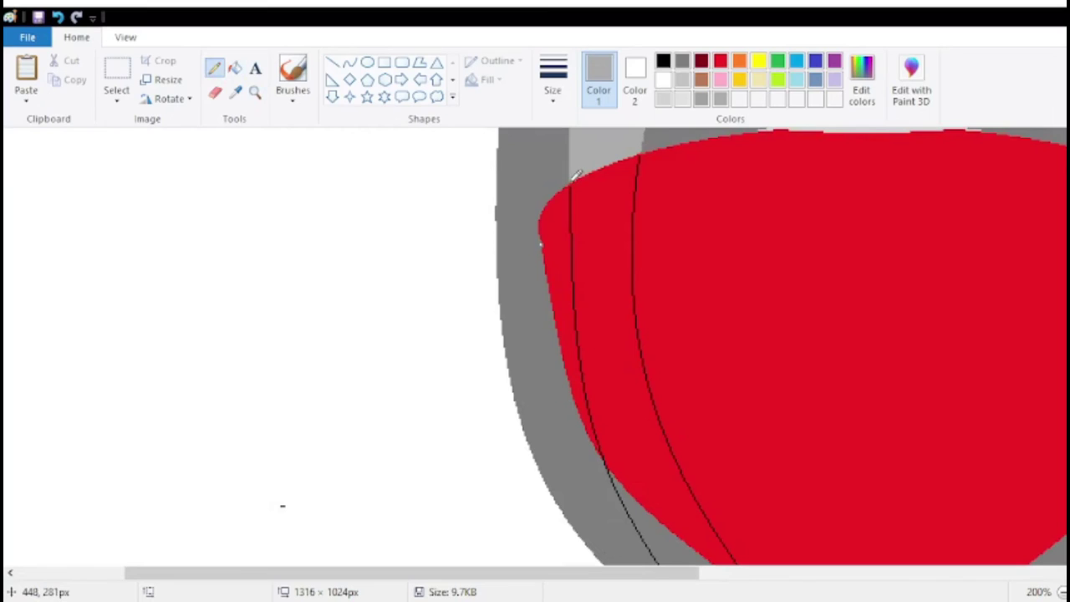
{"action": "left_click", "coordinate": [663, 61]}
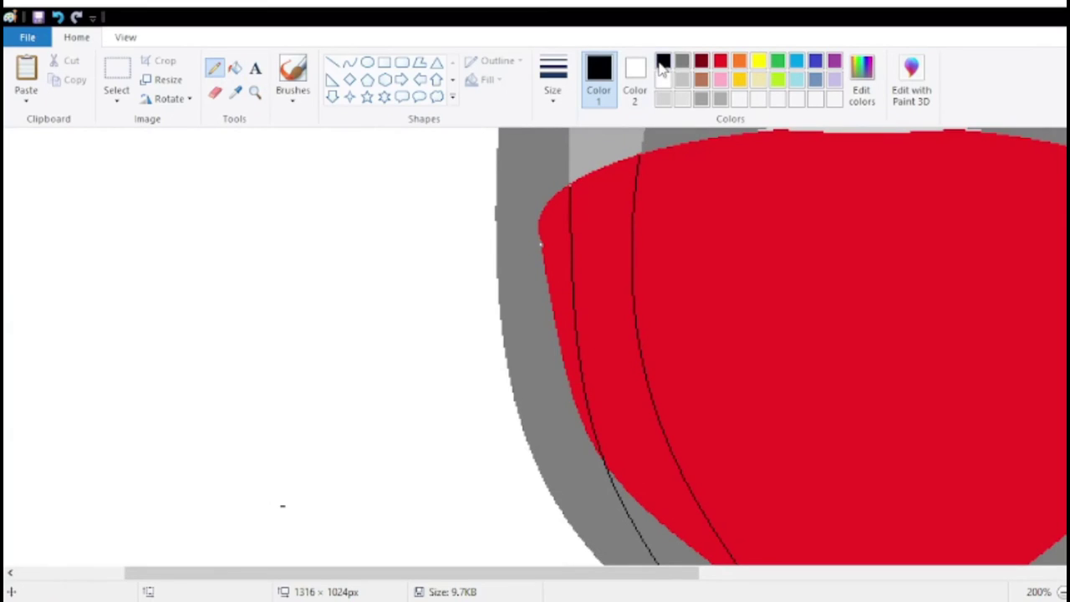
{"action": "left_click", "coordinate": [255, 92]}
{"action": "left_click", "coordinate": [669, 235]}
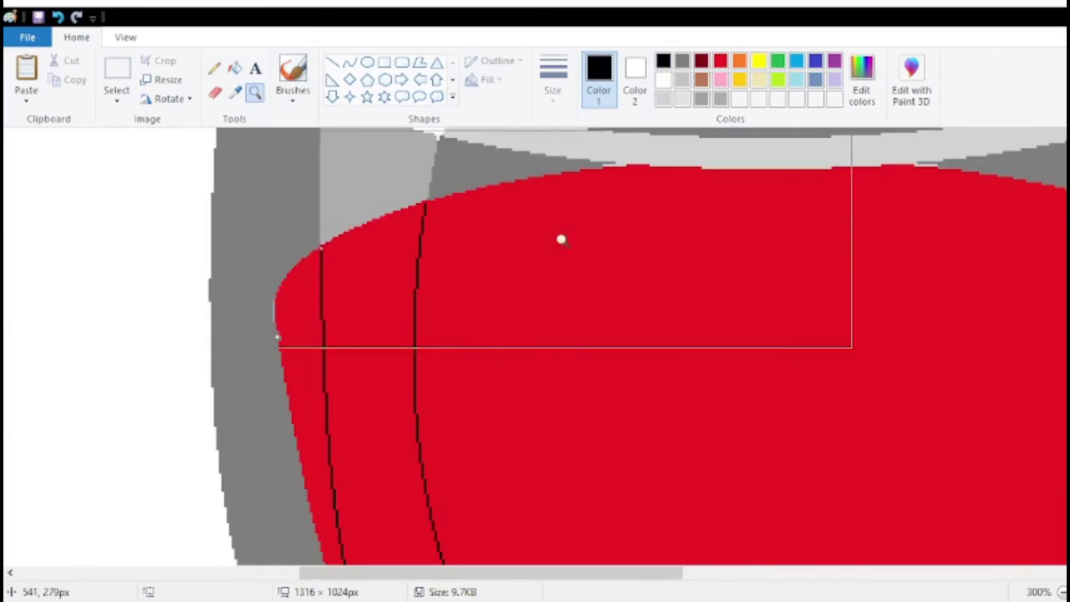
{"action": "left_click", "coordinate": [214, 68]}
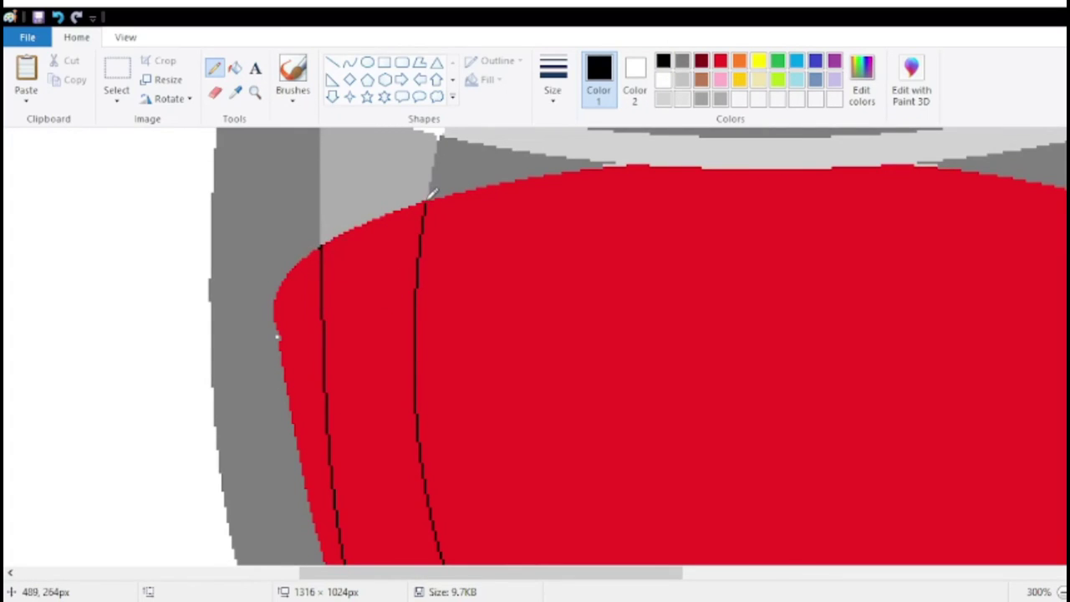
{"action": "left_click", "coordinate": [235, 68]}
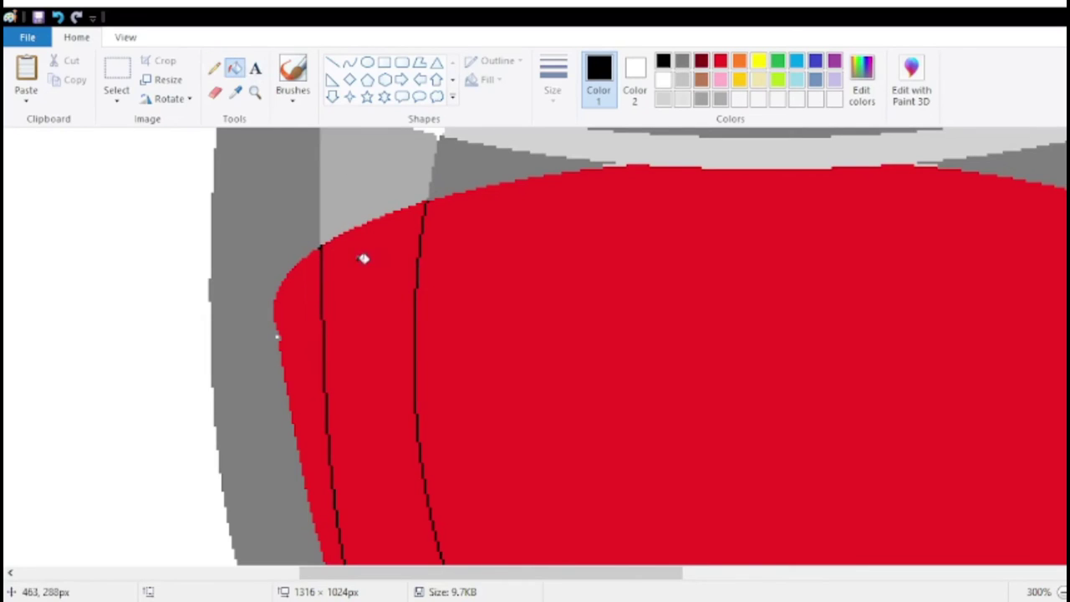
{"action": "left_click", "coordinate": [362, 256]}
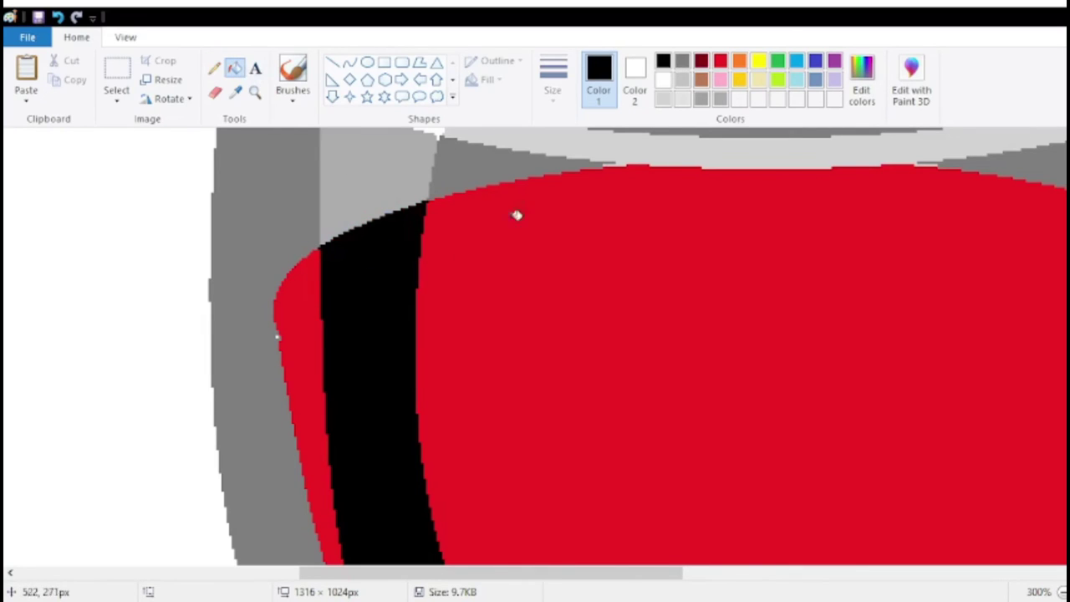
Step: Mix a lighter custom red from the liquid's red and fill the black stripe section inside the liquid with it
{"action": "left_click", "coordinate": [720, 61]}
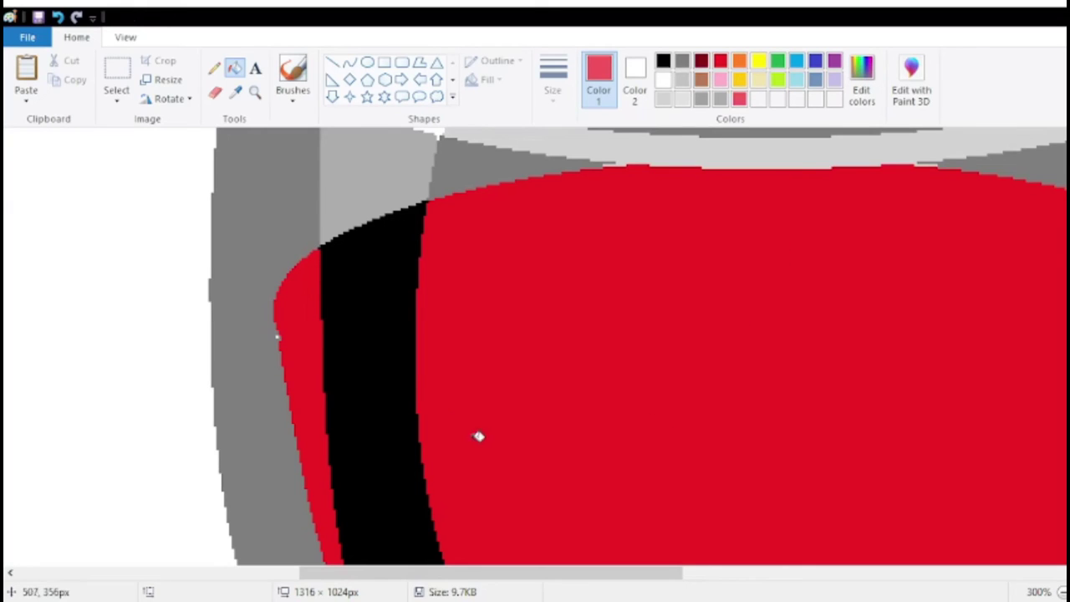
{"action": "left_click", "coordinate": [381, 306]}
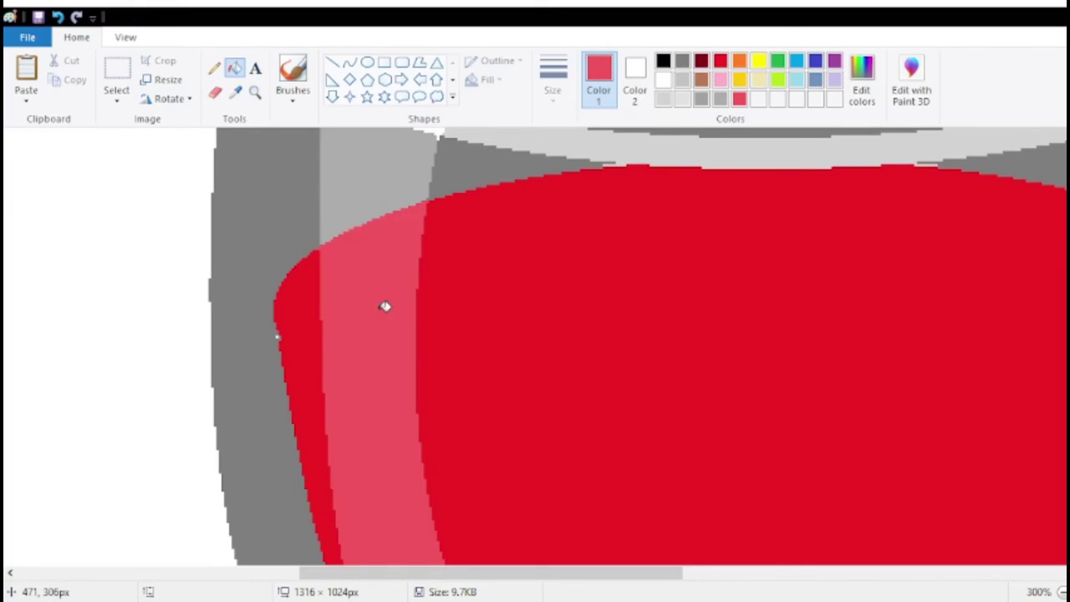
Step: Try the lighter custom red as the fill of the stripe section between the liquid and the stem
{"action": "left_click", "coordinate": [1062, 592]}
{"action": "left_click", "coordinate": [1062, 591]}
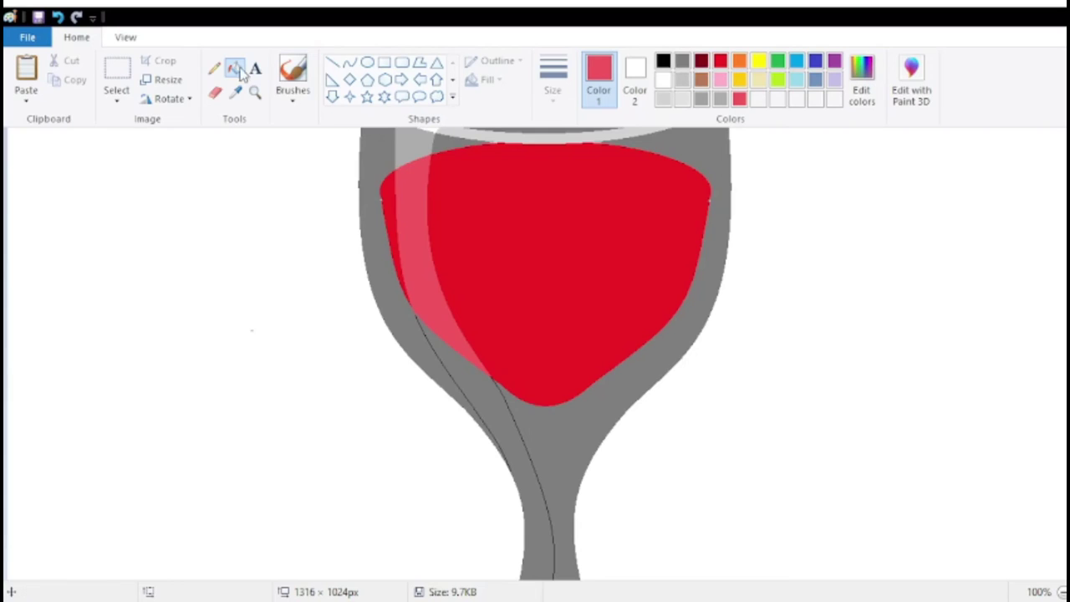
{"action": "left_click", "coordinate": [475, 379]}
{"action": "key", "text": "ctrl+z"}
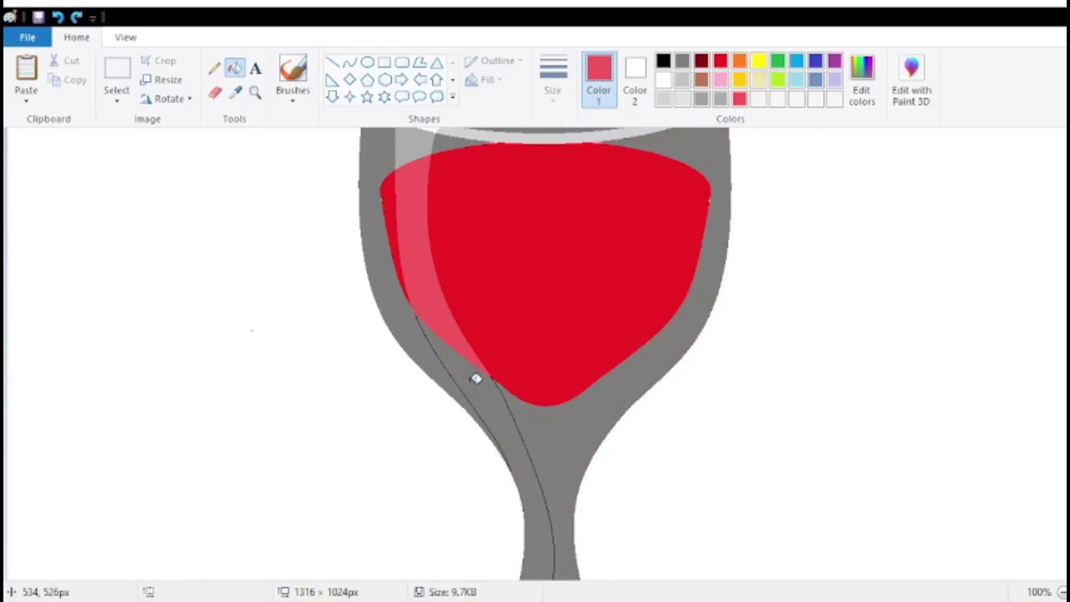